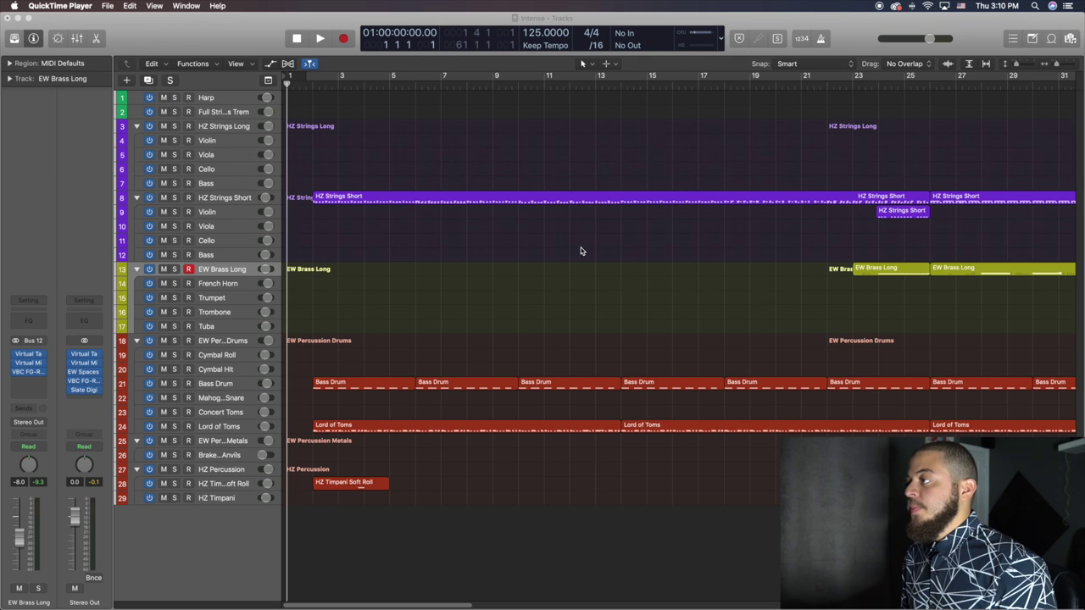
# Solo the HZ Strings Short track stack and listen to its opening bars from the start of the project.
pyautogui.click(175, 198)
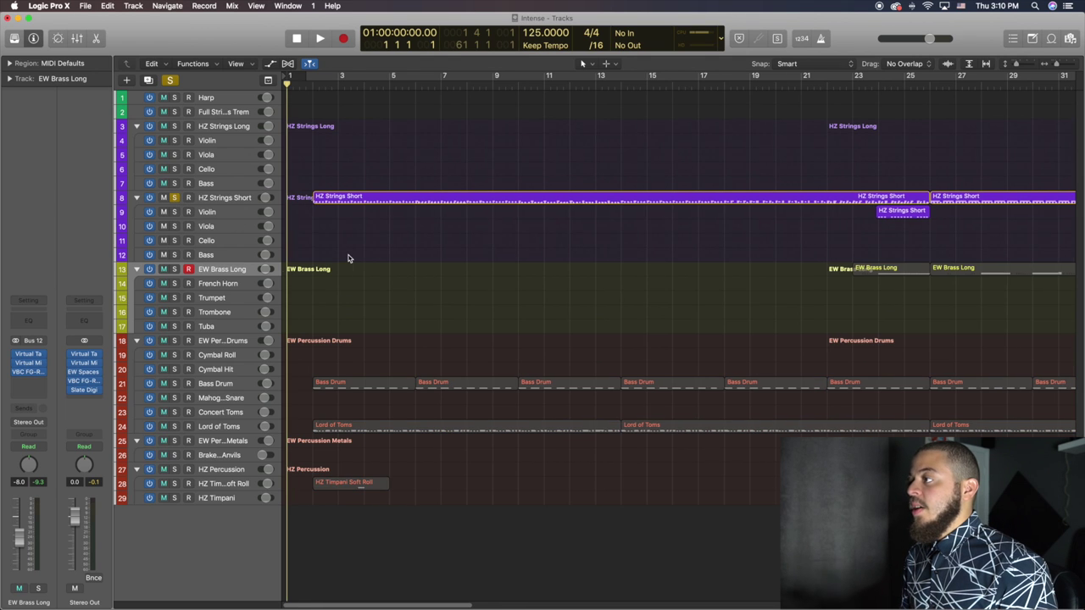
pyautogui.press('space')
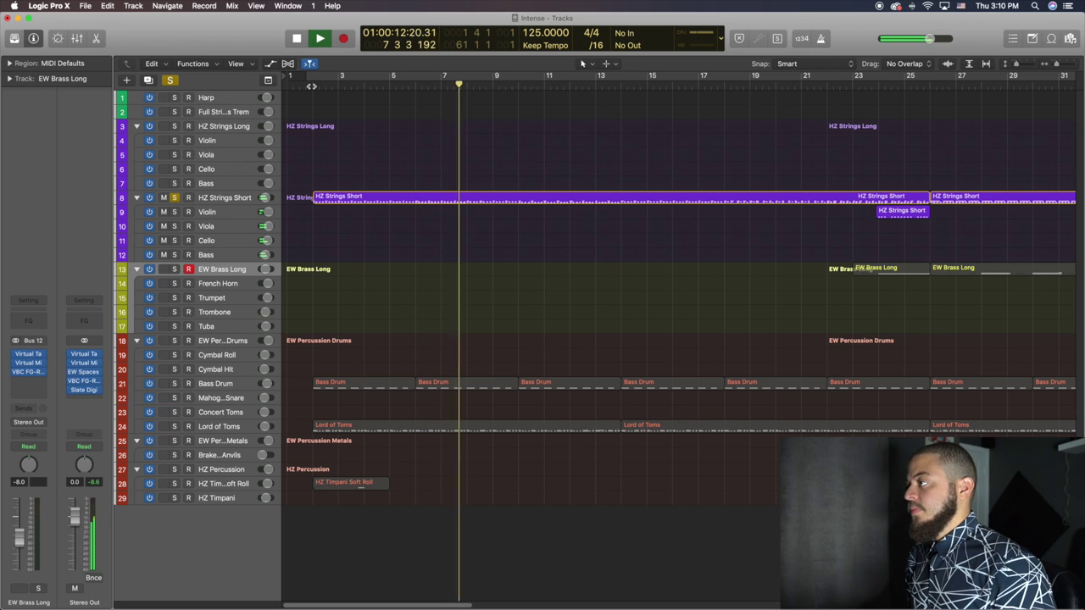
pyautogui.press('space')
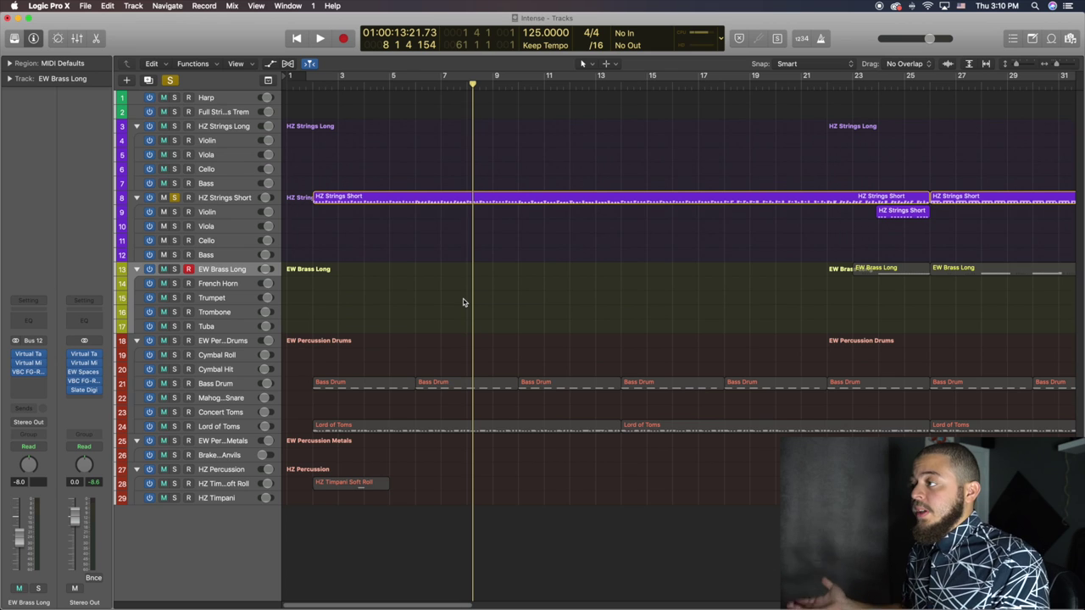
# Examine the notes of the first HZ Strings Short region in the Piano Roll and take the track off solo.
pyautogui.doubleClick(459, 198)
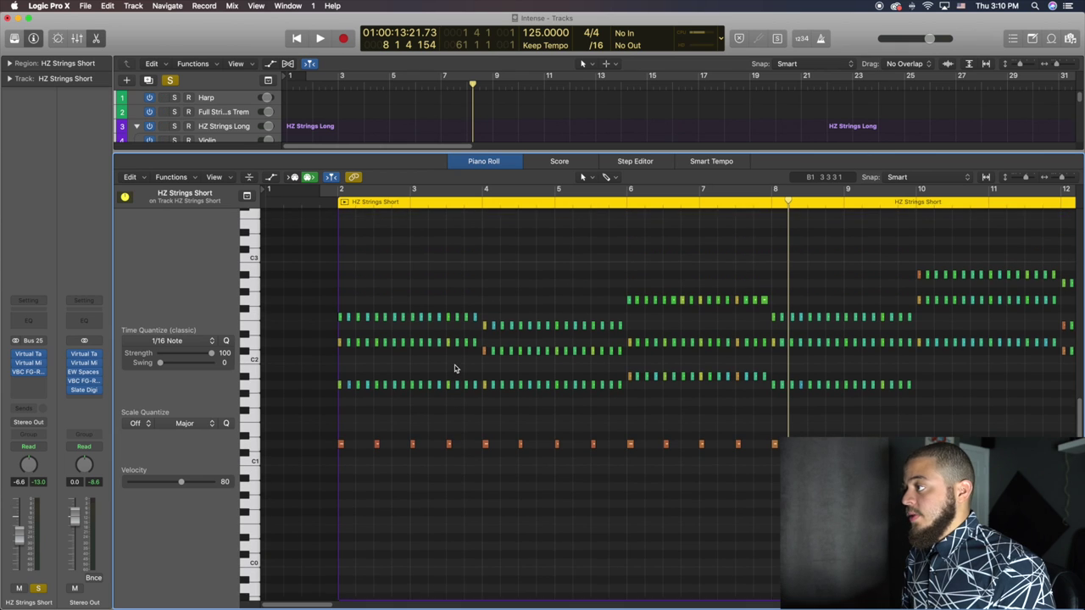
pyautogui.moveTo(1065, 182); pyautogui.dragTo(1060, 181)
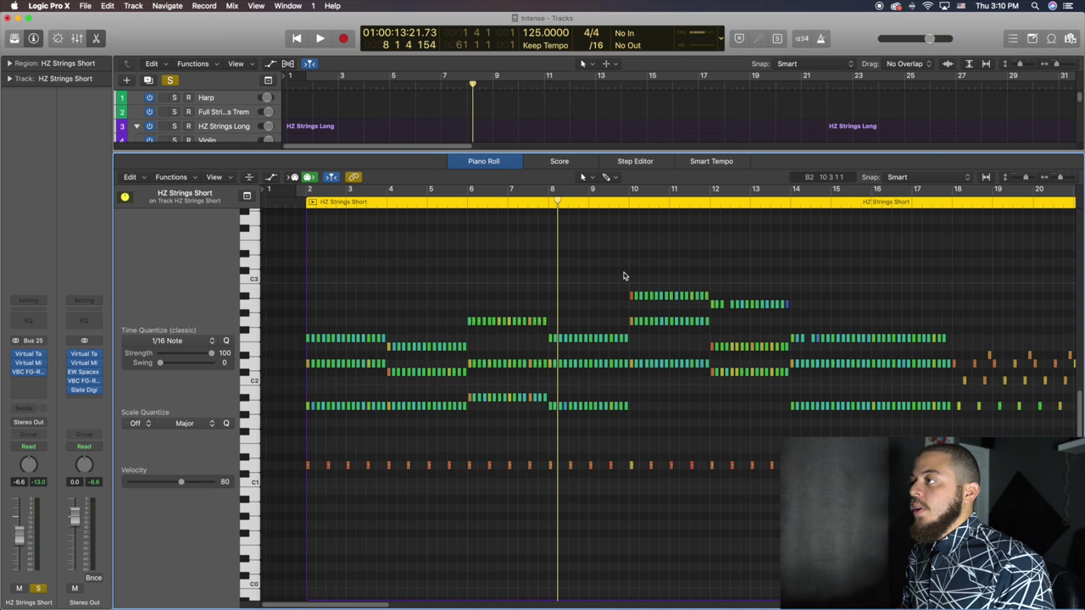
pyautogui.click(96, 39)
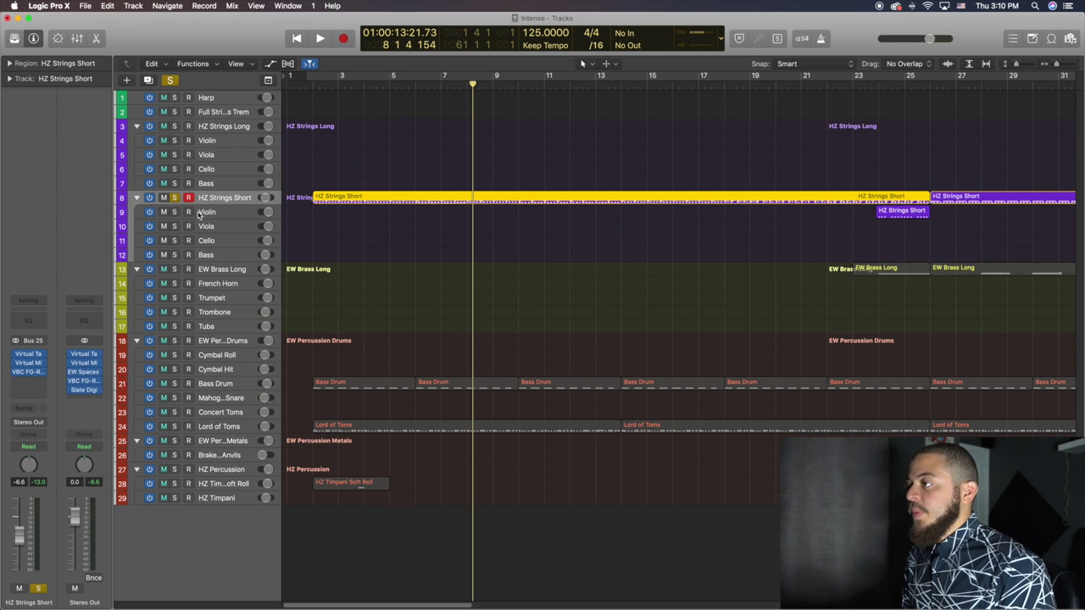
pyautogui.click(175, 198)
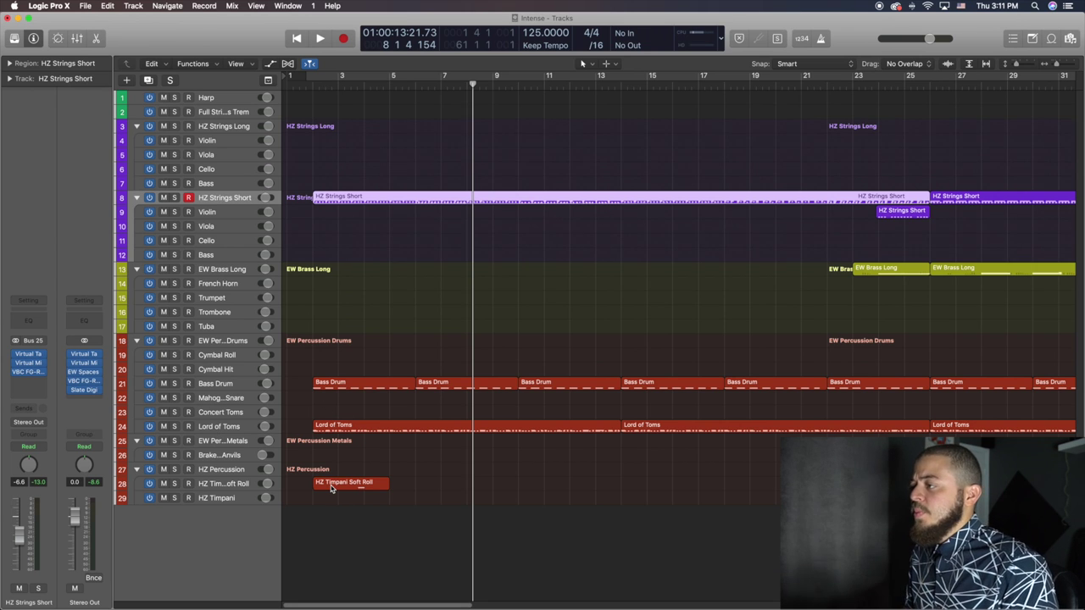
# Solo the EW Percussion Drums, EW Percussion Metals and HZ Percussion stacks and play them from the beginning.
pyautogui.click(175, 341)
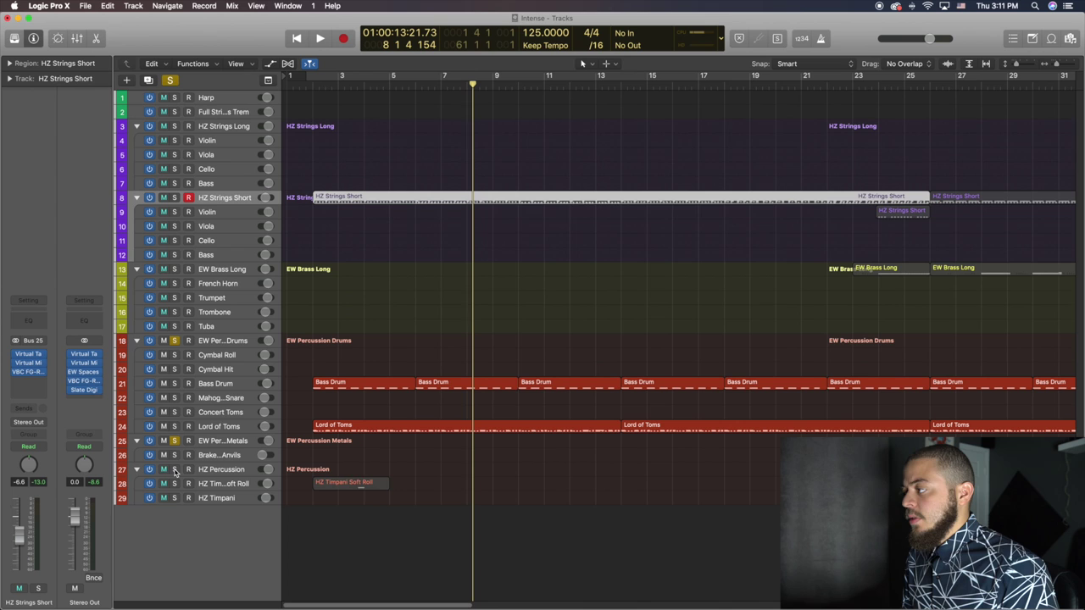
pyautogui.press('Return')
pyautogui.press('space')
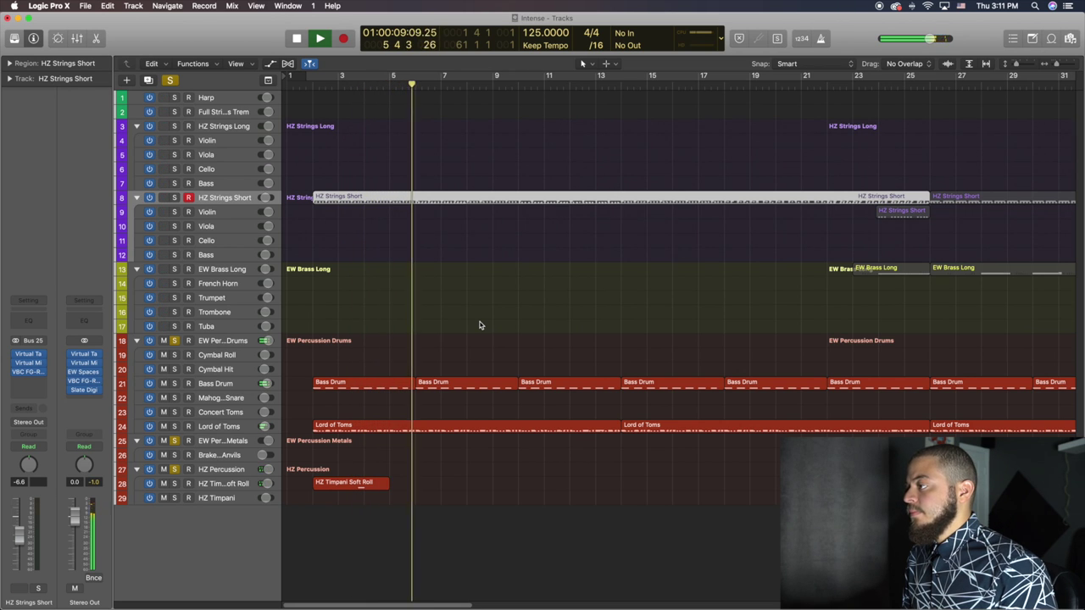
# Add HZ Strings Short to the soloed percussion during playback, and clear all solos after stopping.
pyautogui.click(175, 198)
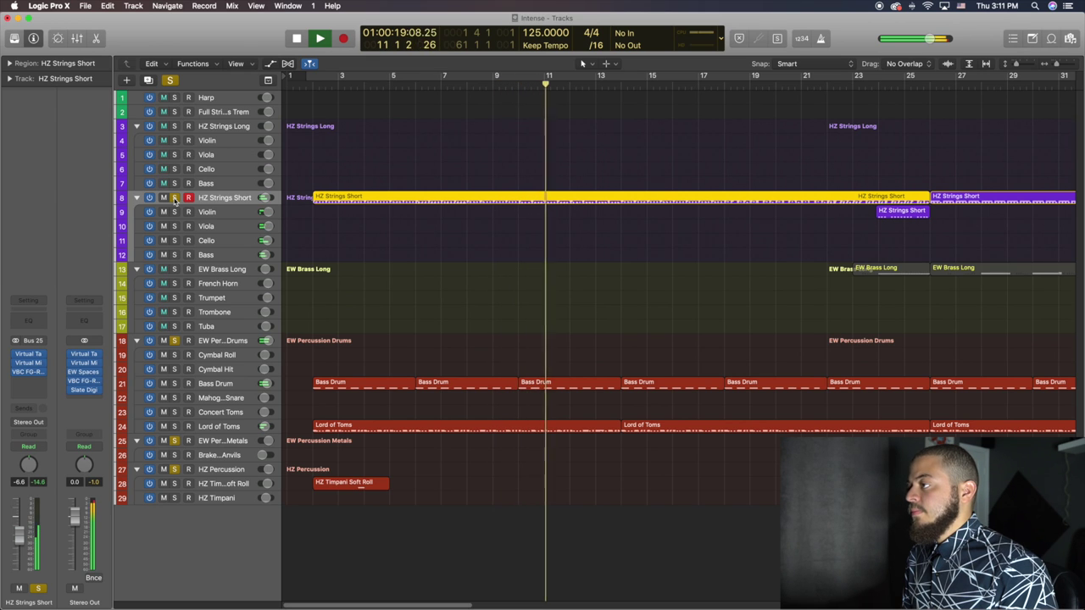
pyautogui.press('space')
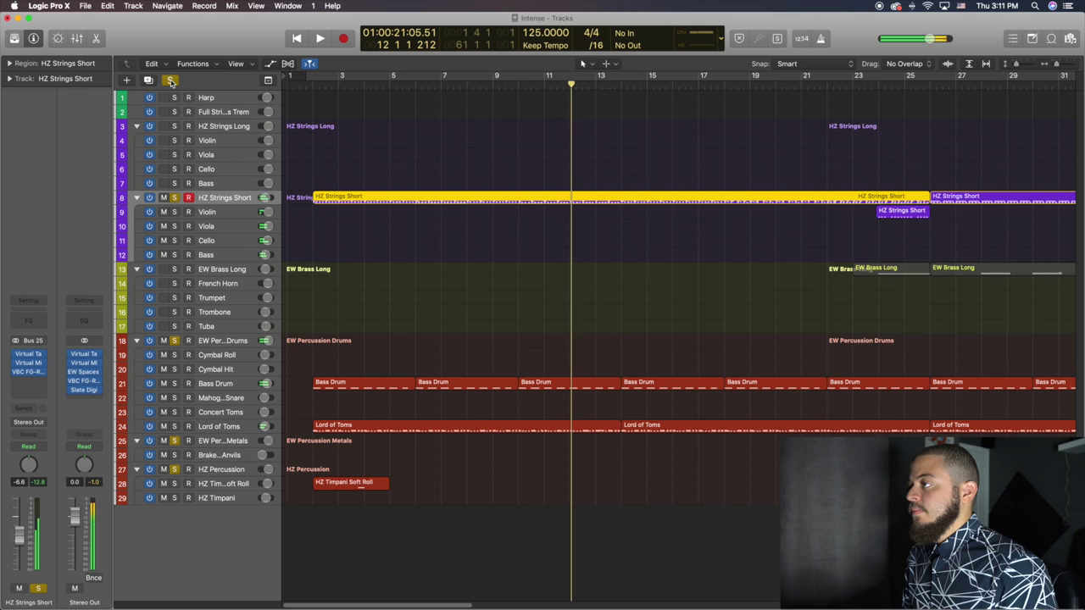
pyautogui.click(170, 81)
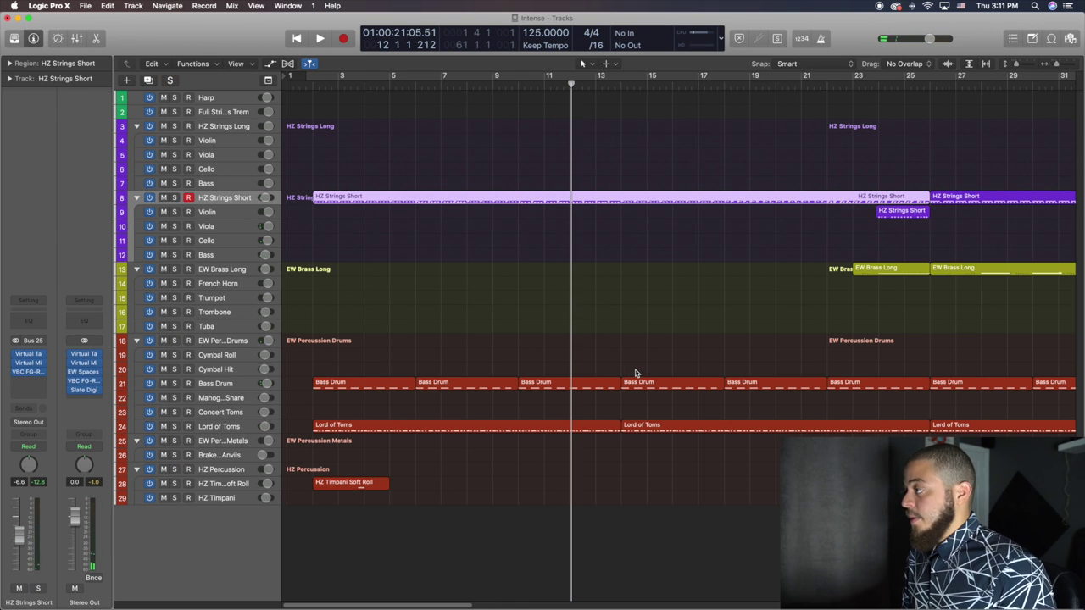
# Solo the EW Brass Long track stack and listen to its part from bar 23.
pyautogui.hscroll(6, 636, 373)
pyautogui.hscroll(-3, 636, 373)
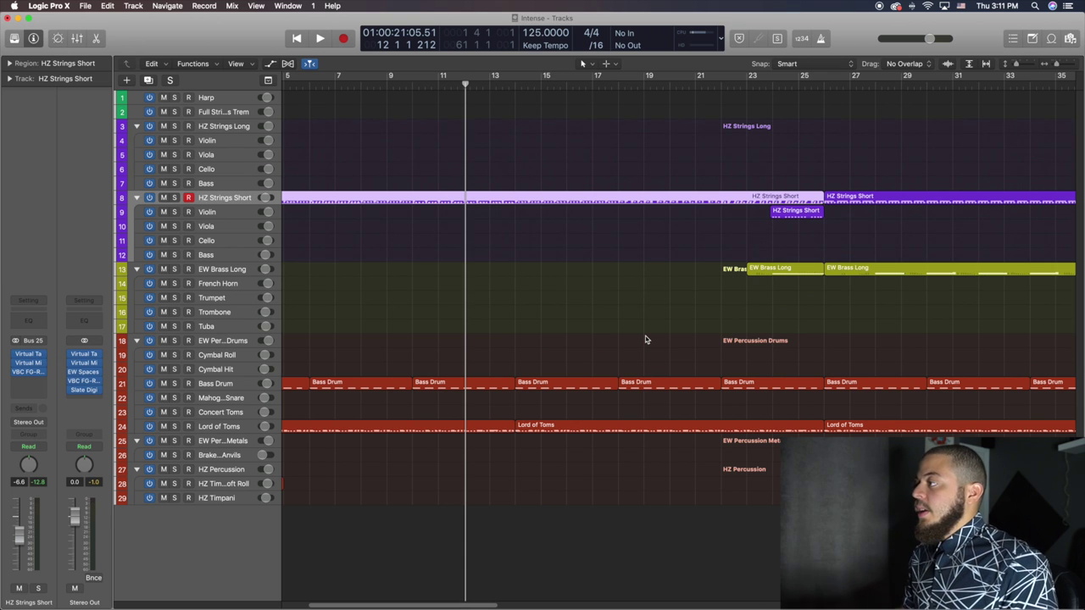
pyautogui.hscroll(5, 685, 307)
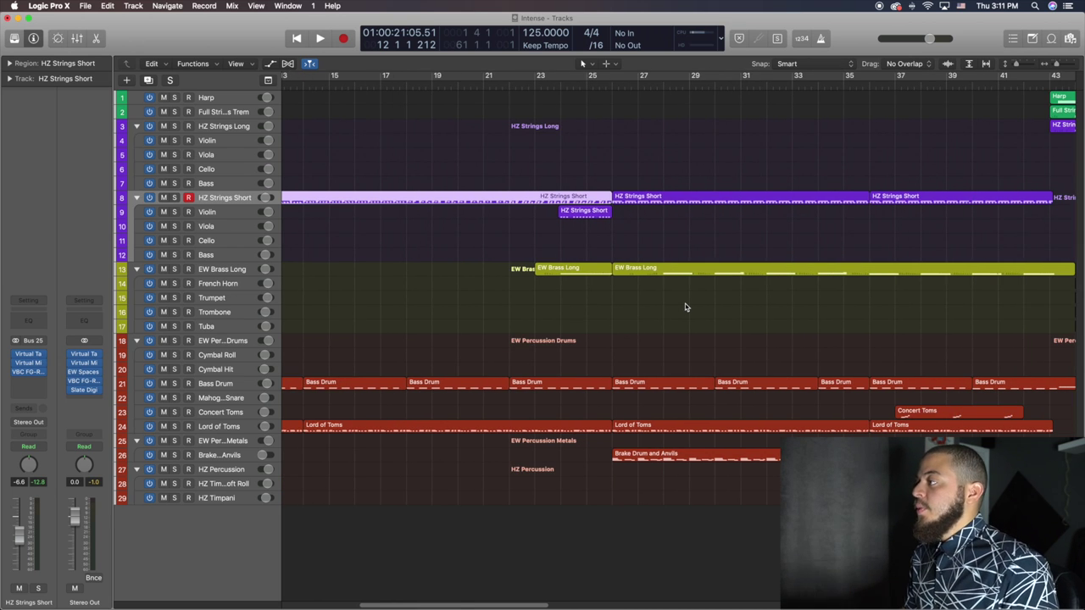
pyautogui.hscroll(3, 685, 307)
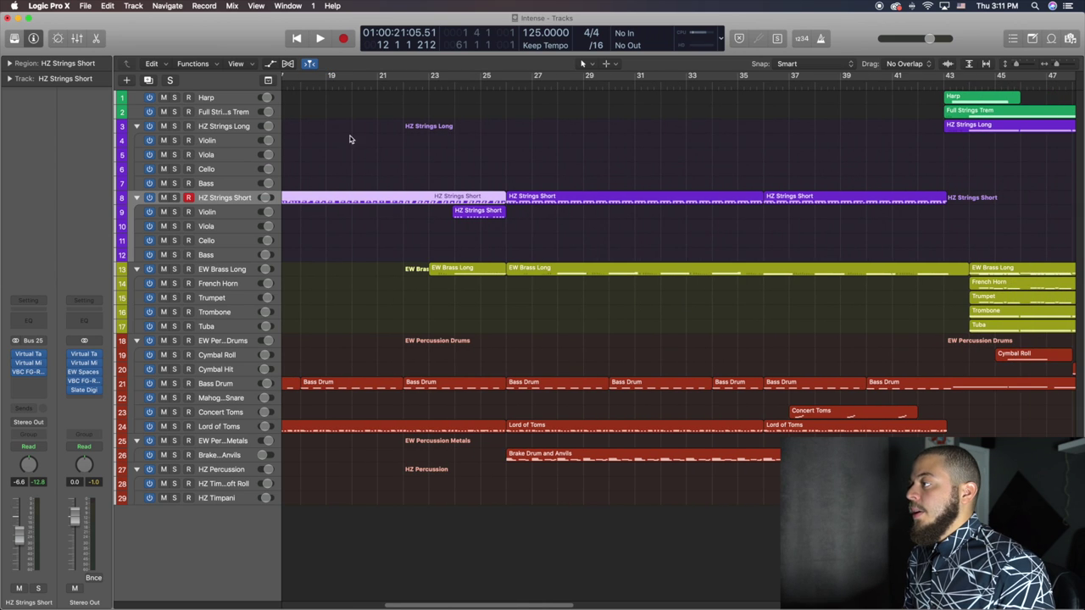
pyautogui.click(201, 271)
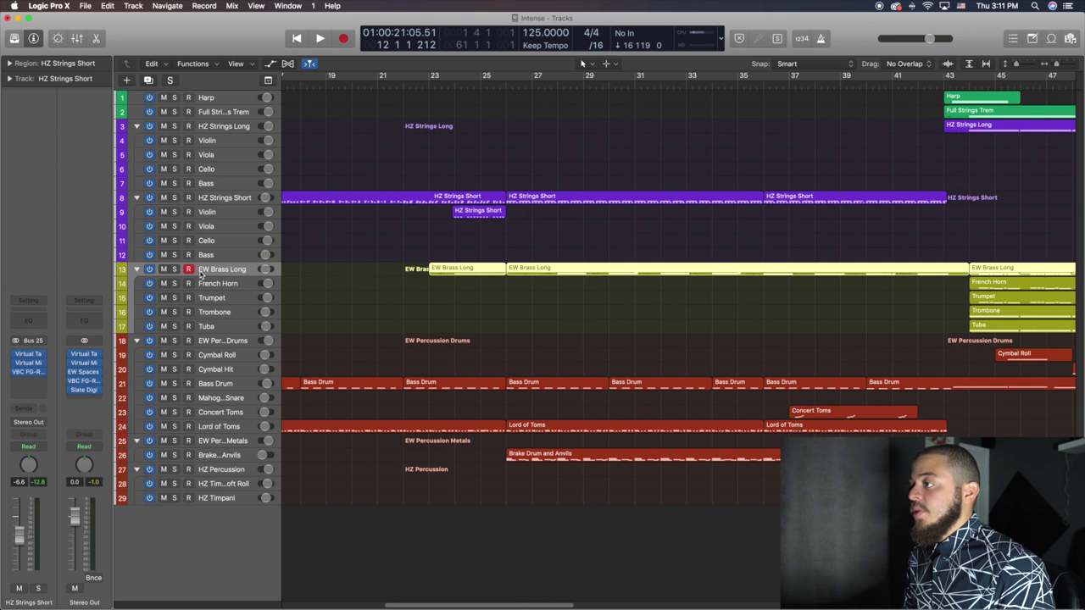
pyautogui.click(175, 269)
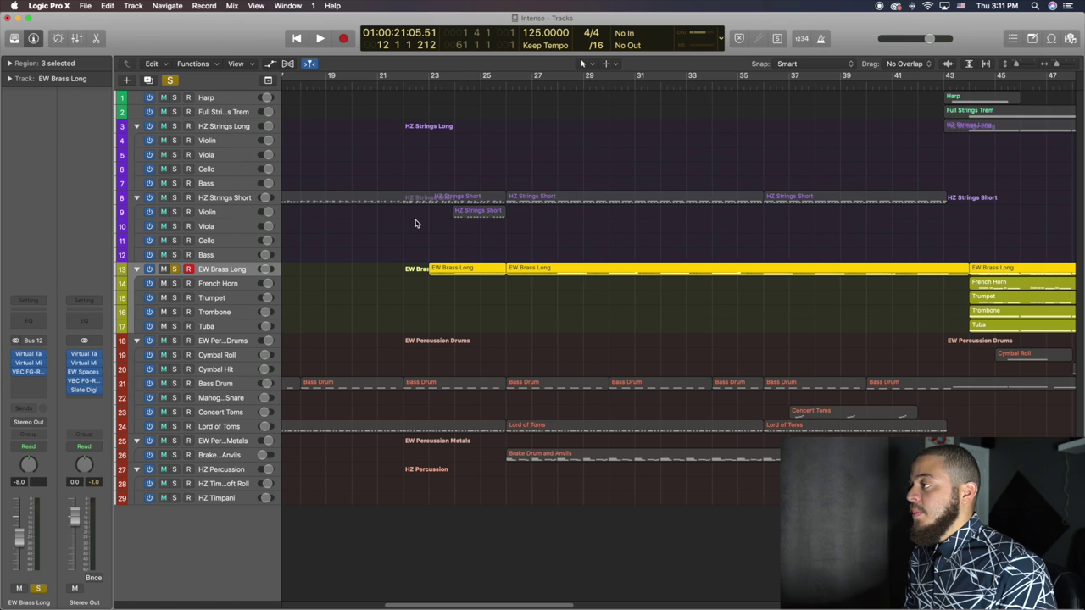
pyautogui.click(453, 79)
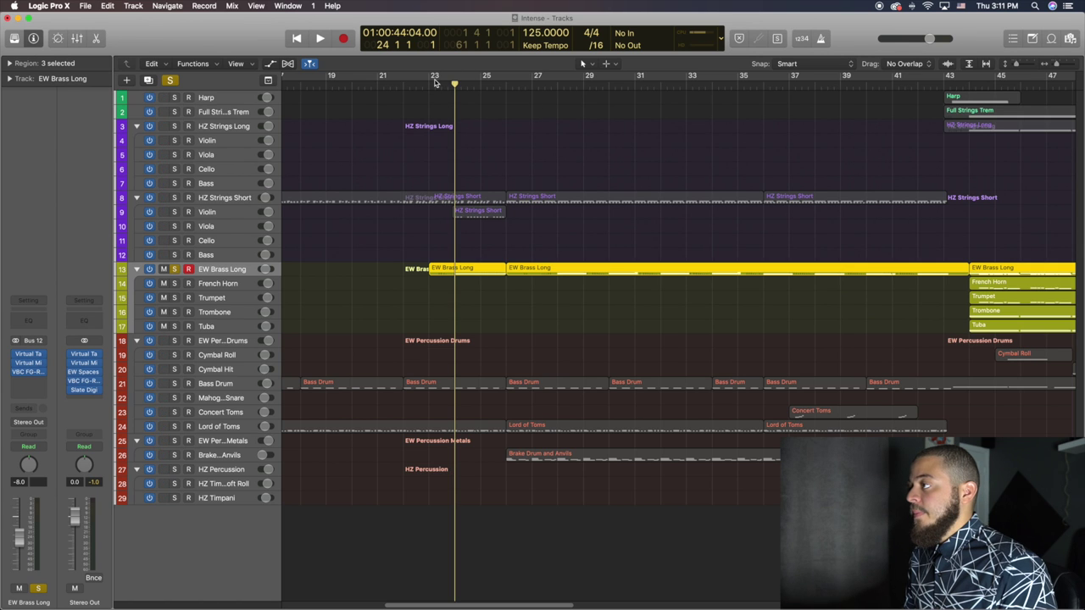
pyautogui.click(429, 78)
pyautogui.press('space')
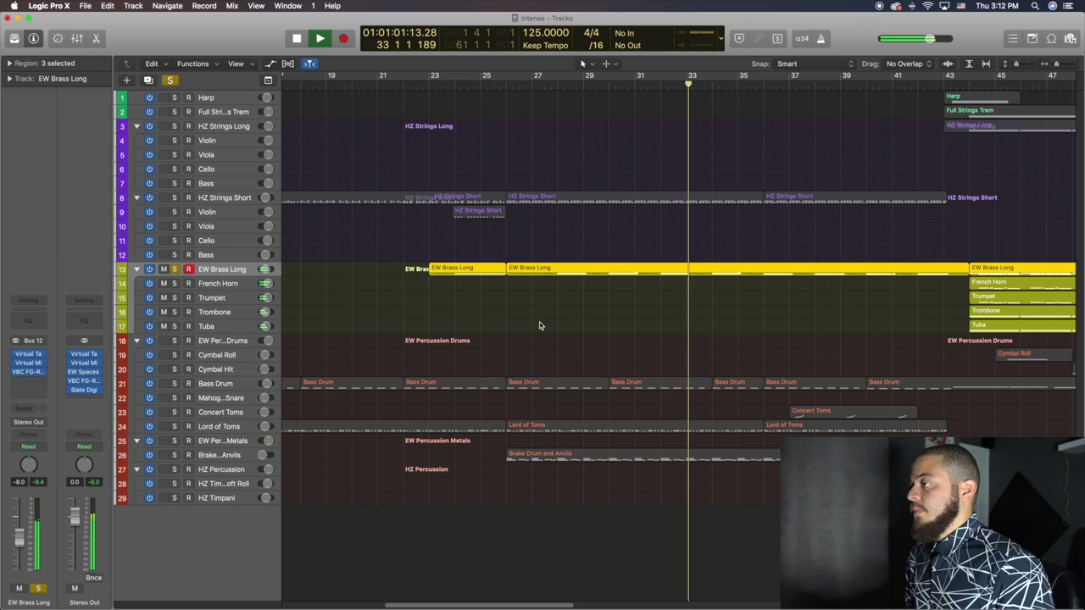
pyautogui.press('space')
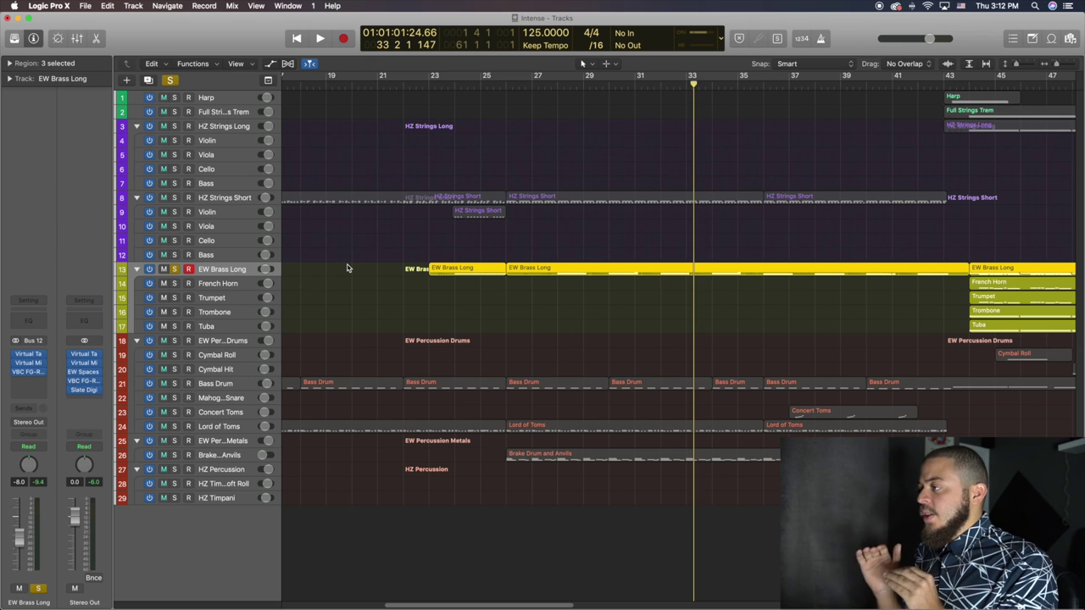
# Show the EW Brass Long regions' notes with Expression automation in the Piano Roll and play them from around bar 28.
pyautogui.press('p')
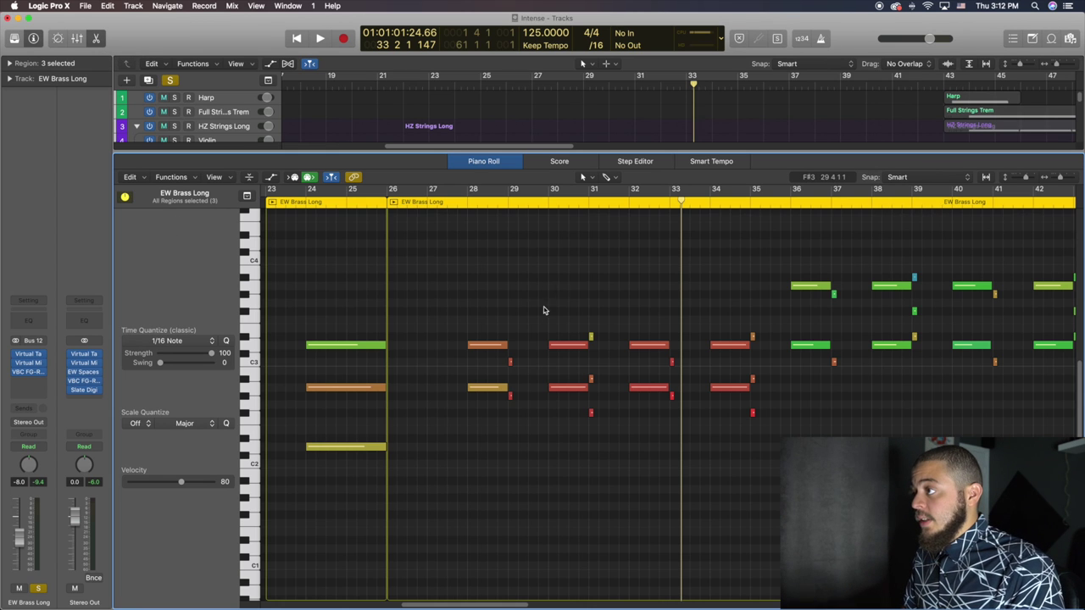
pyautogui.click(271, 177)
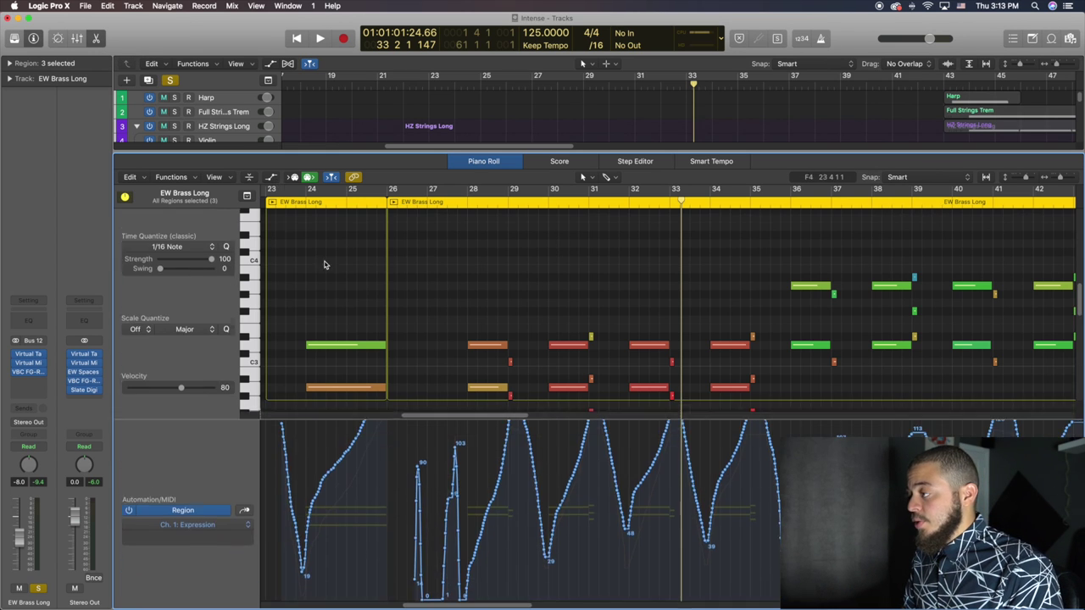
pyautogui.hscroll(5, 463, 459)
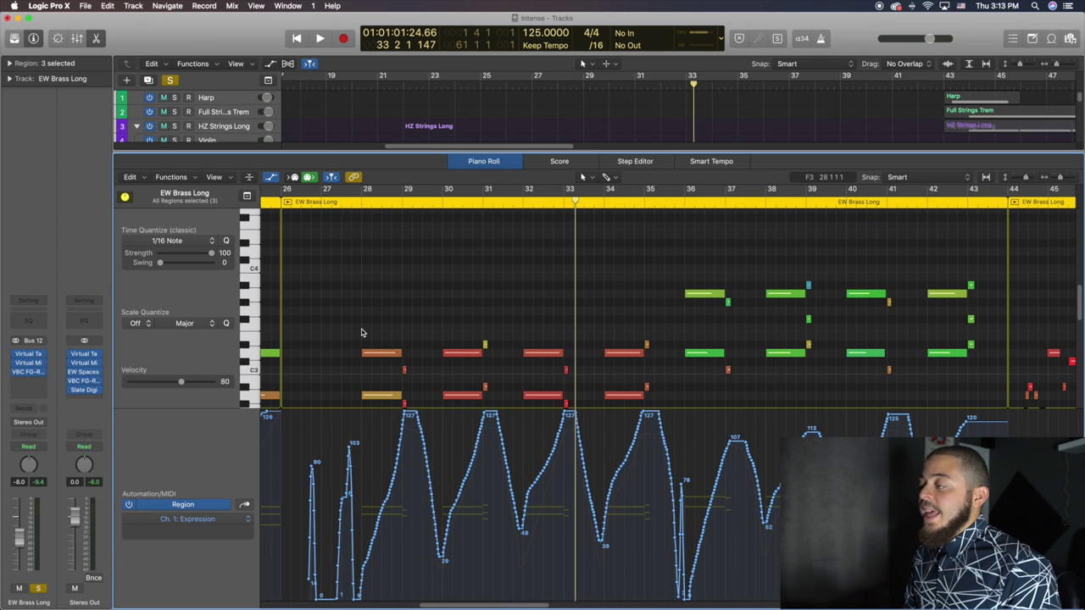
pyautogui.doubleClick(358, 204)
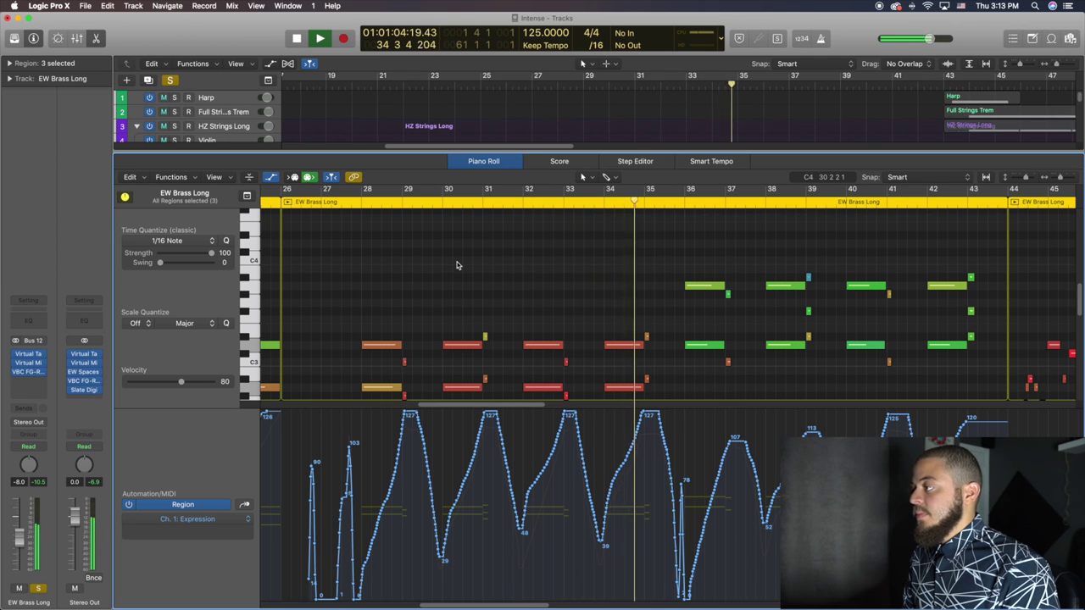
pyautogui.press('space')
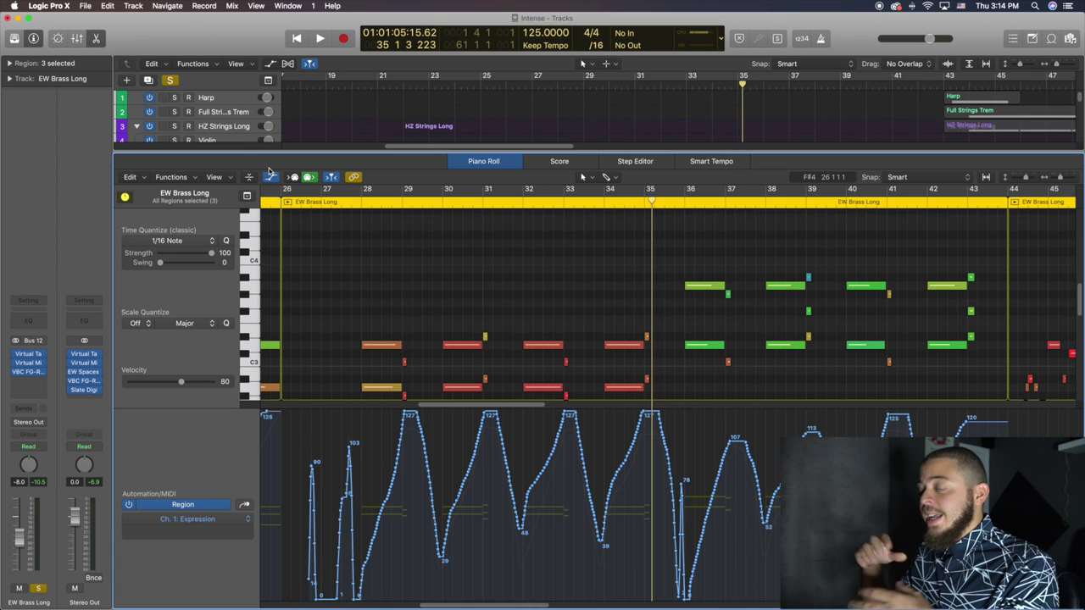
# Take EW Brass Long off solo with the editor closed, and play the full arrangement from bar 26.
pyautogui.press('e')
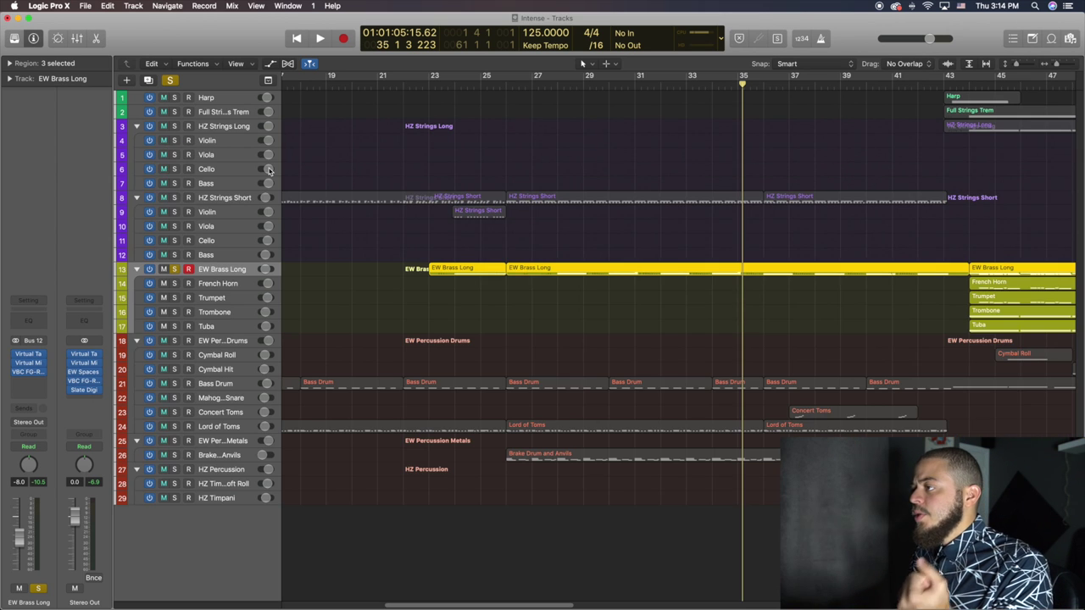
pyautogui.press('s')
pyautogui.hscroll(5, 529, 170)
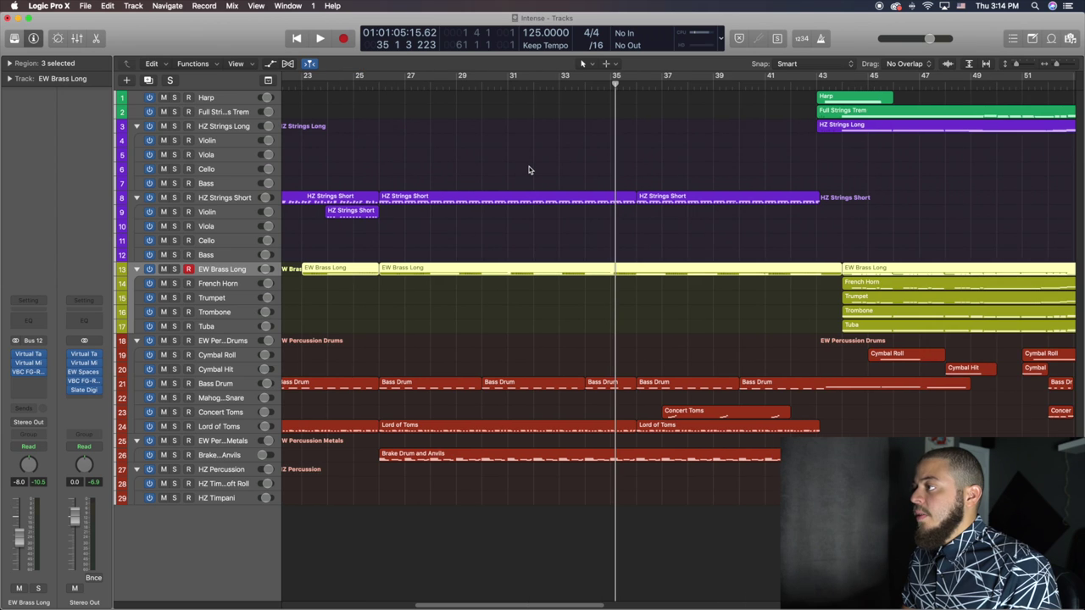
pyautogui.click(378, 83)
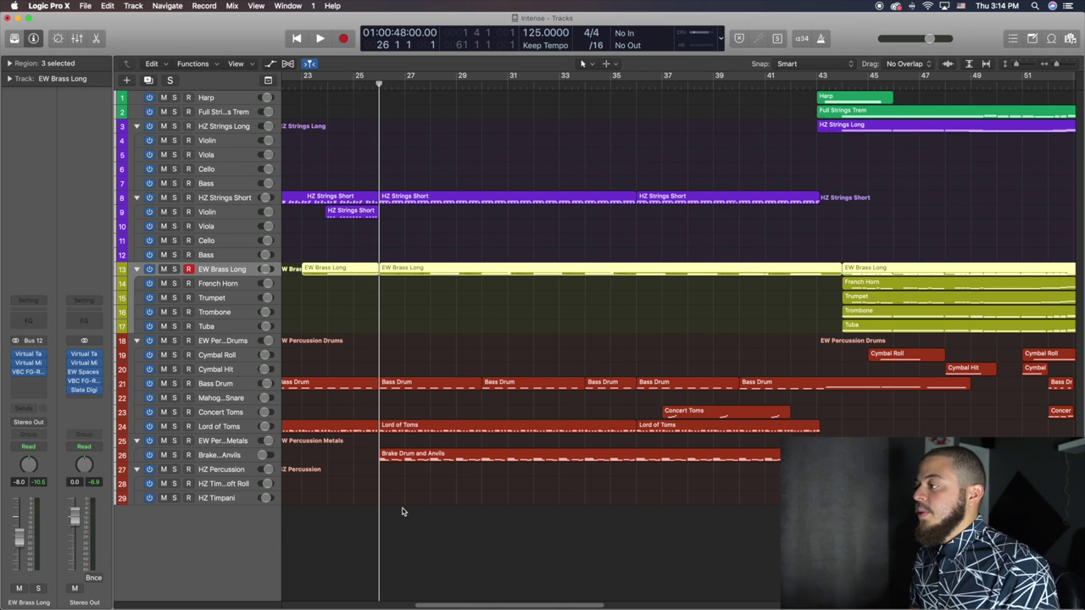
pyautogui.press('space')
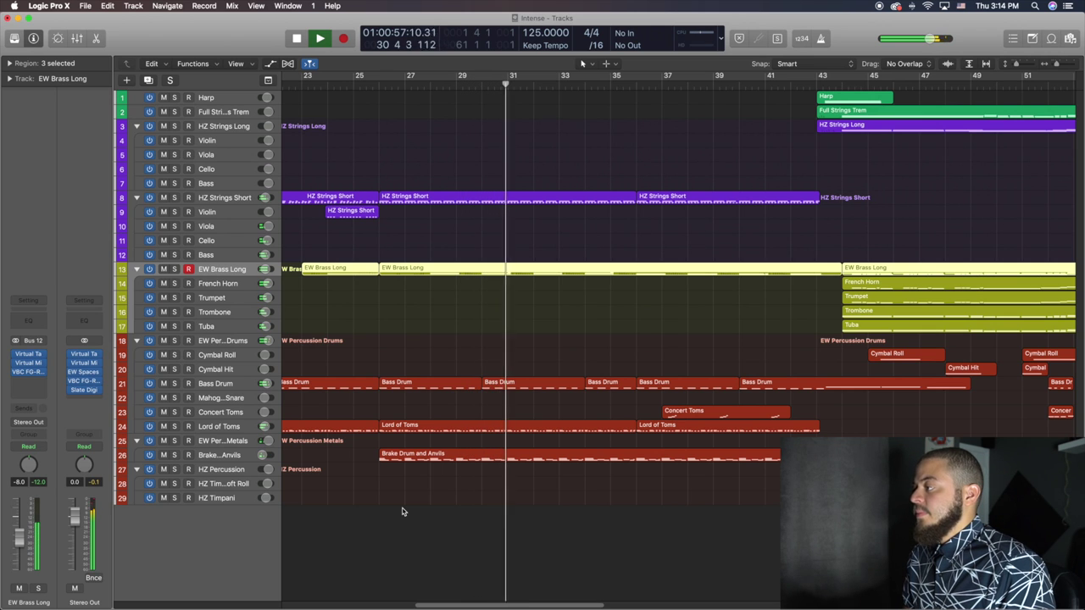
pyautogui.press('space')
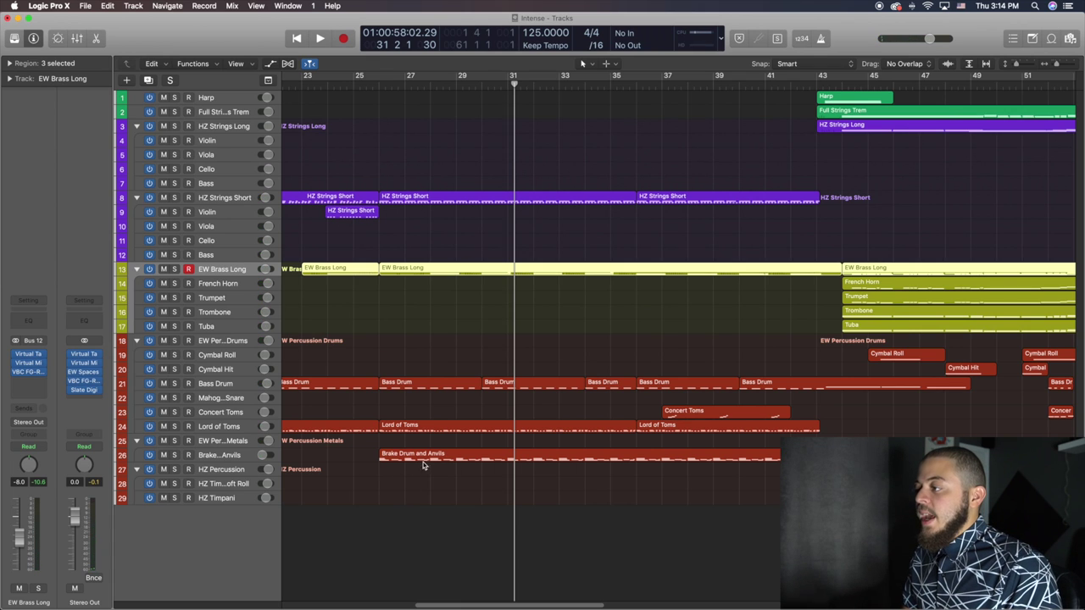
# Solo the Brake Drum and Anvils track and play its region from bar 26.
pyautogui.click(223, 458)
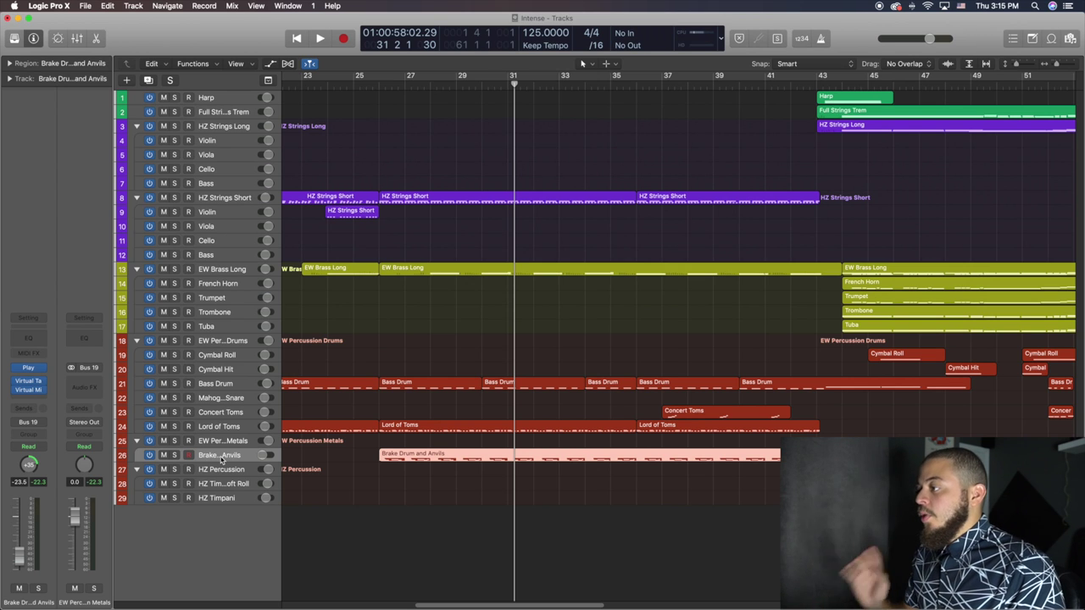
pyautogui.click(176, 456)
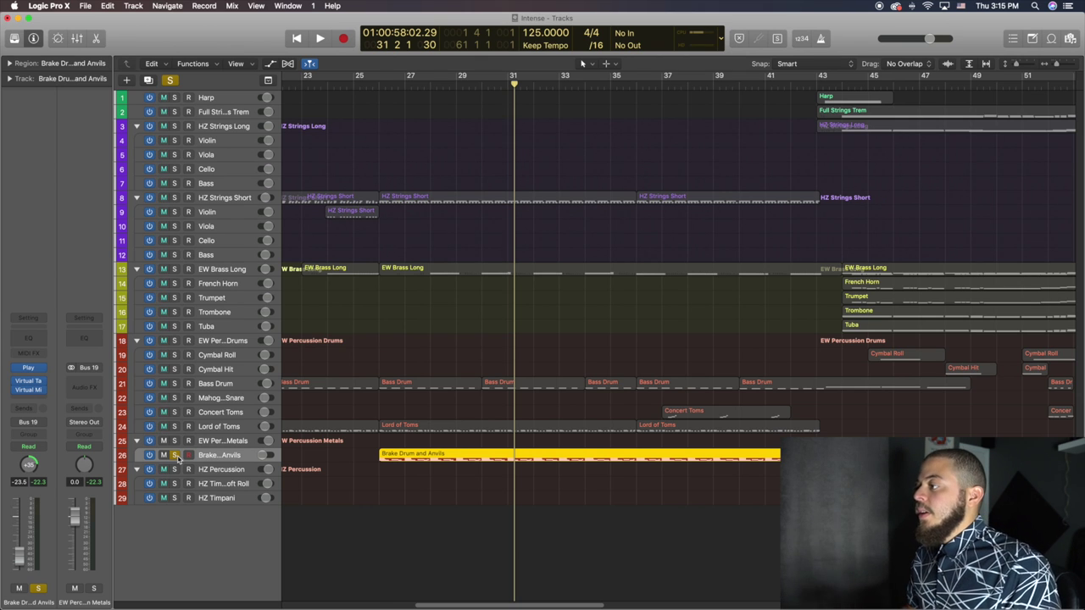
pyautogui.hotkey('shift', 'Return')
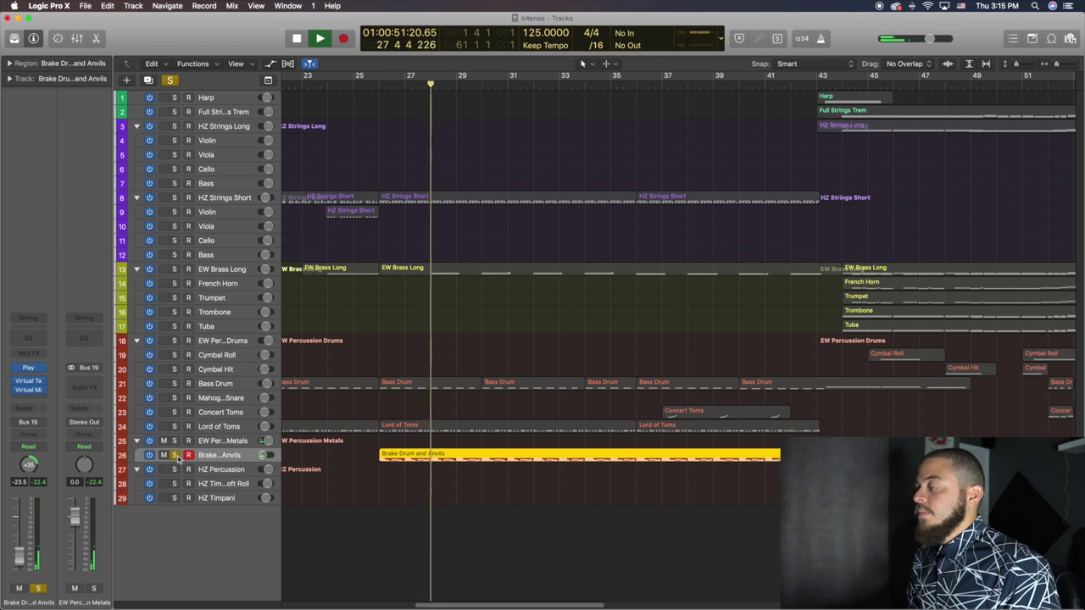
# Show the Brake Drum and Anvils region's notes in the Piano Roll with the automation area hidden.
pyautogui.press('p')
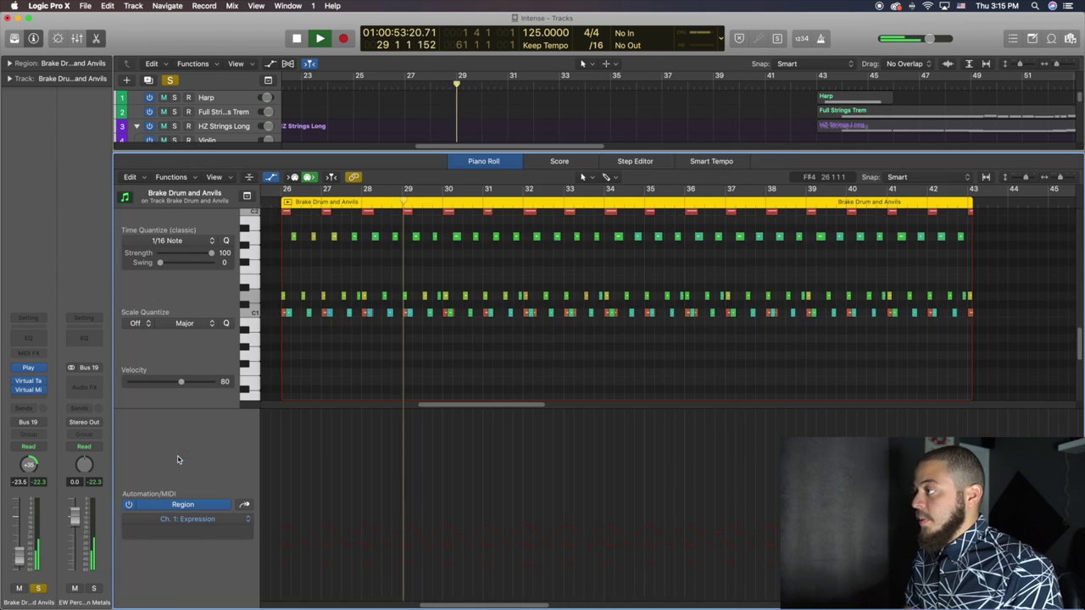
pyautogui.press('a')
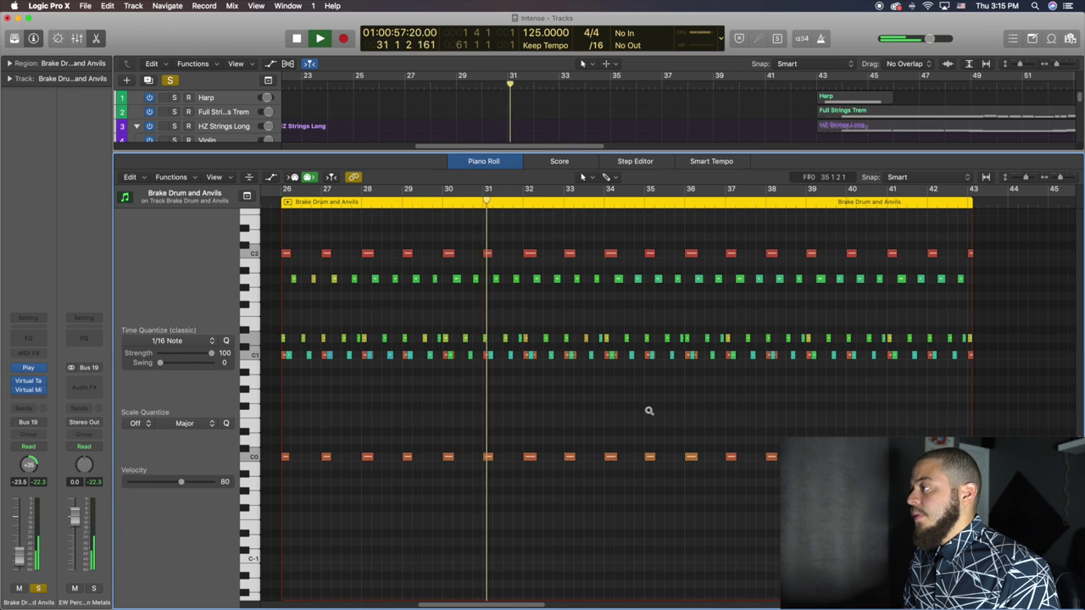
# Enlarge the Brake Drum and Anvils notes in the Piano Roll while they play, and stop playback around bar 33.
pyautogui.press('super+Right')
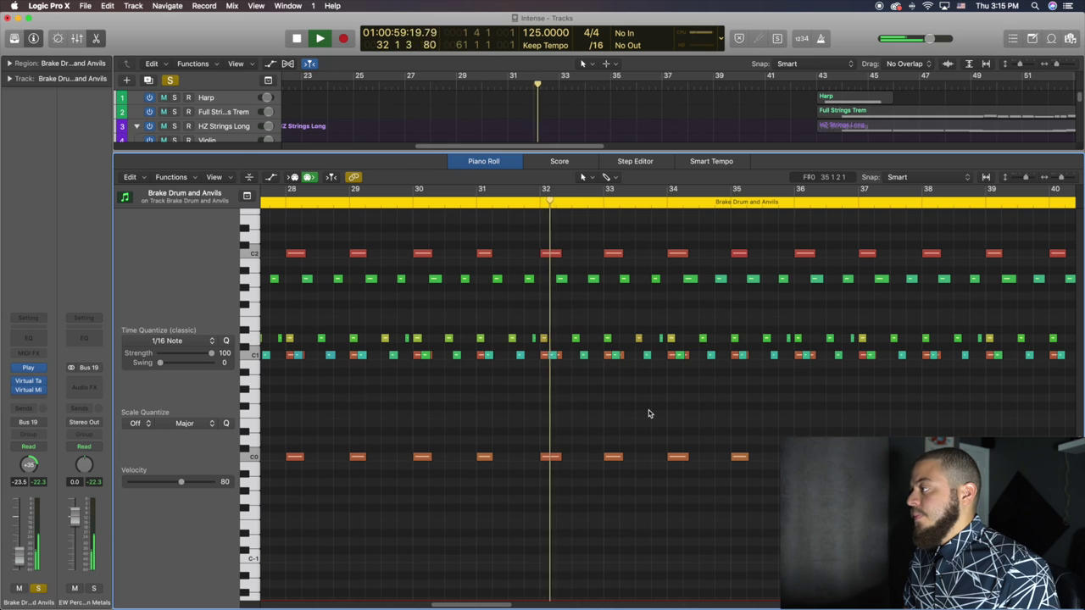
pyautogui.press('space')
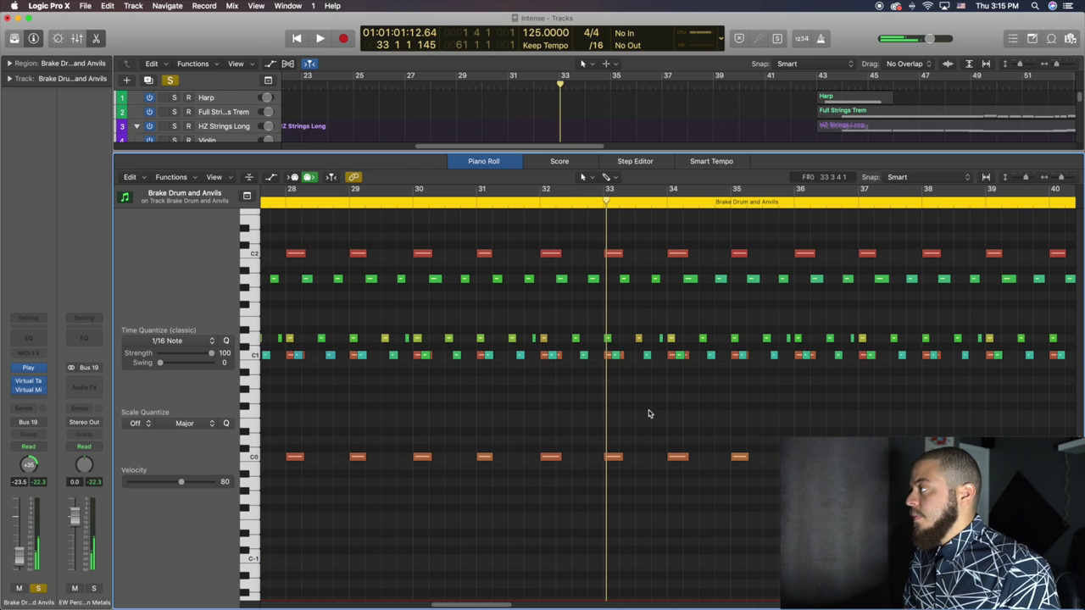
pyautogui.press('a')
pyautogui.press('a')
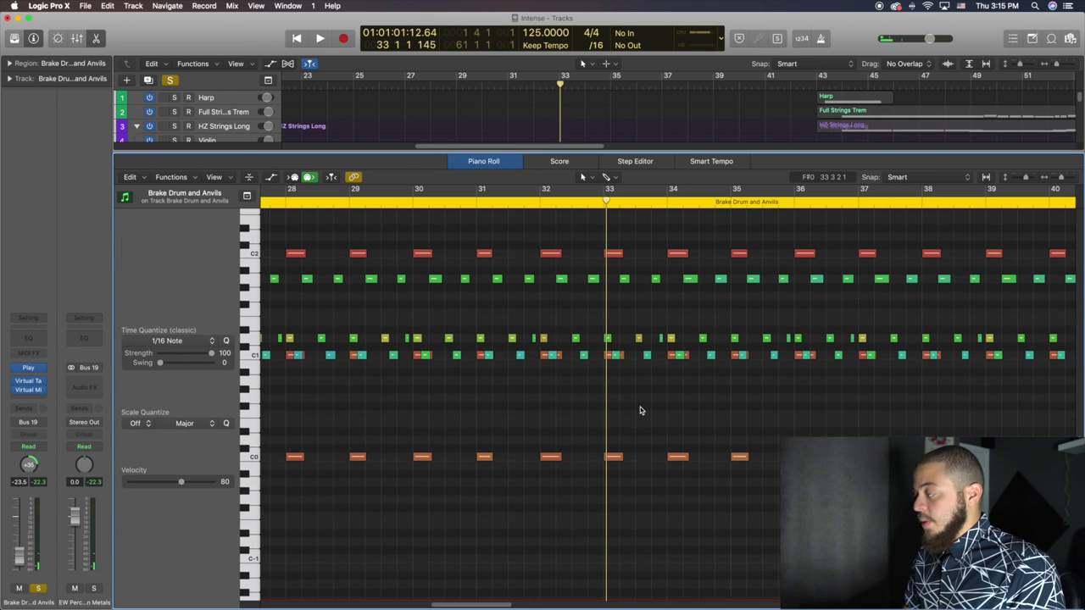
# Take Brake Drum and Anvils off solo with the editor closed, and play the full arrangement from bar 36.
pyautogui.press('p')
pyautogui.hscroll(3, 559, 382)
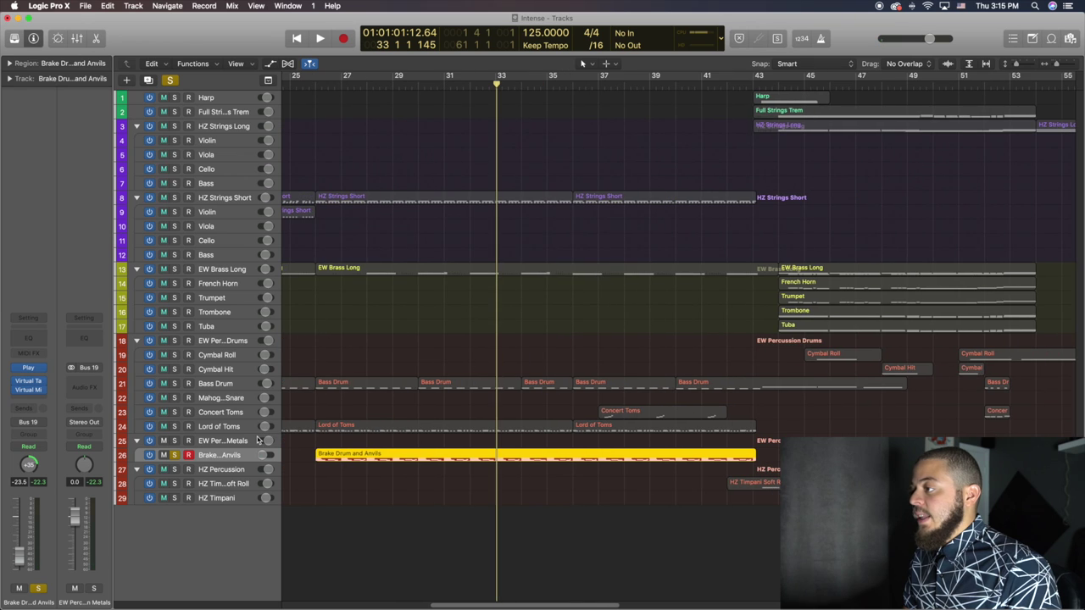
pyautogui.click(174, 456)
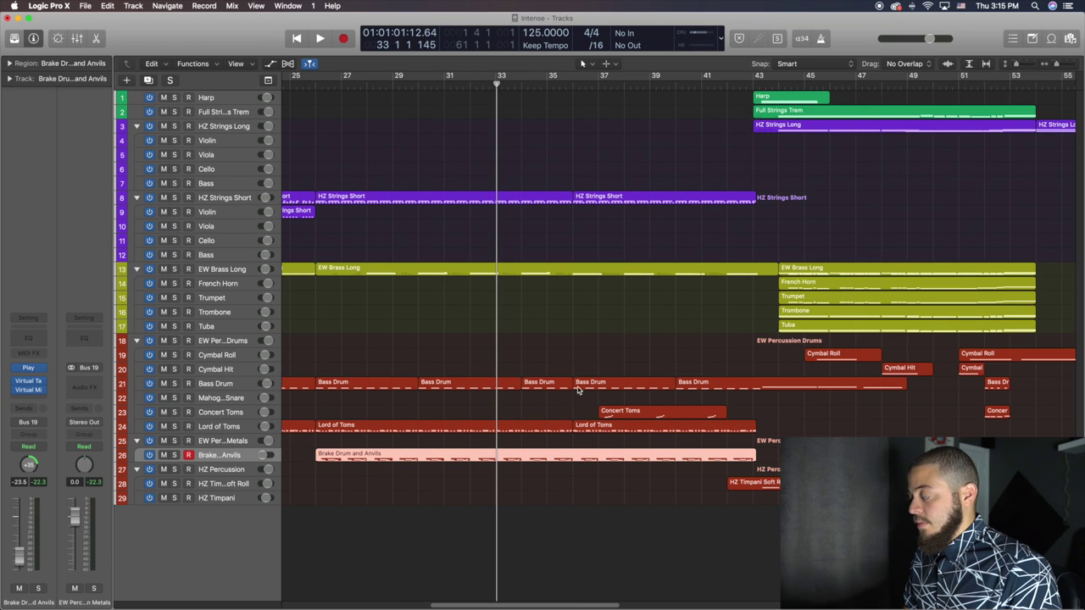
pyautogui.click(573, 82)
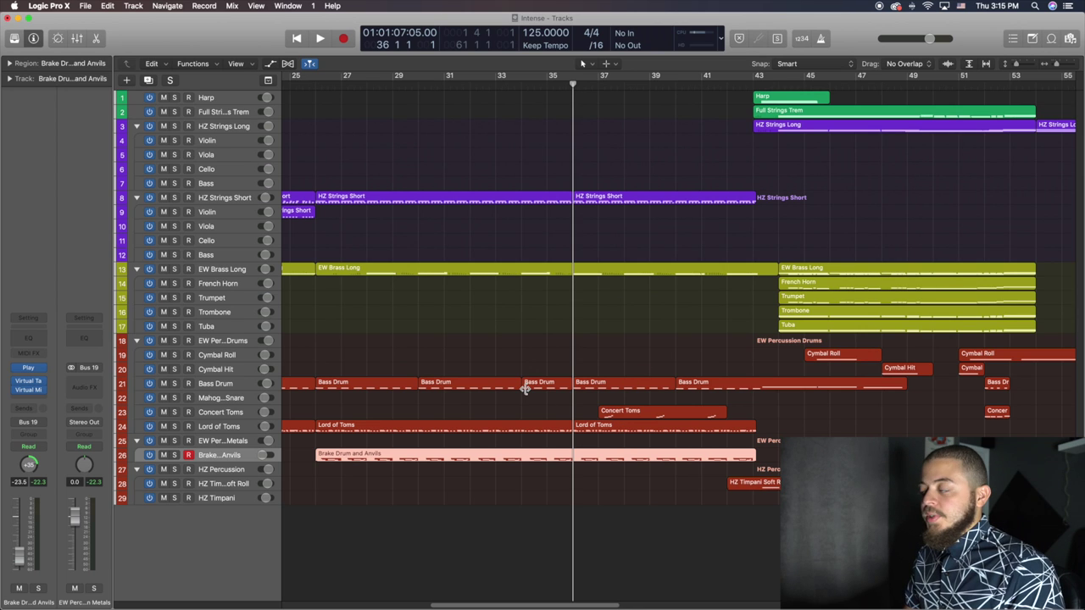
pyautogui.press('space')
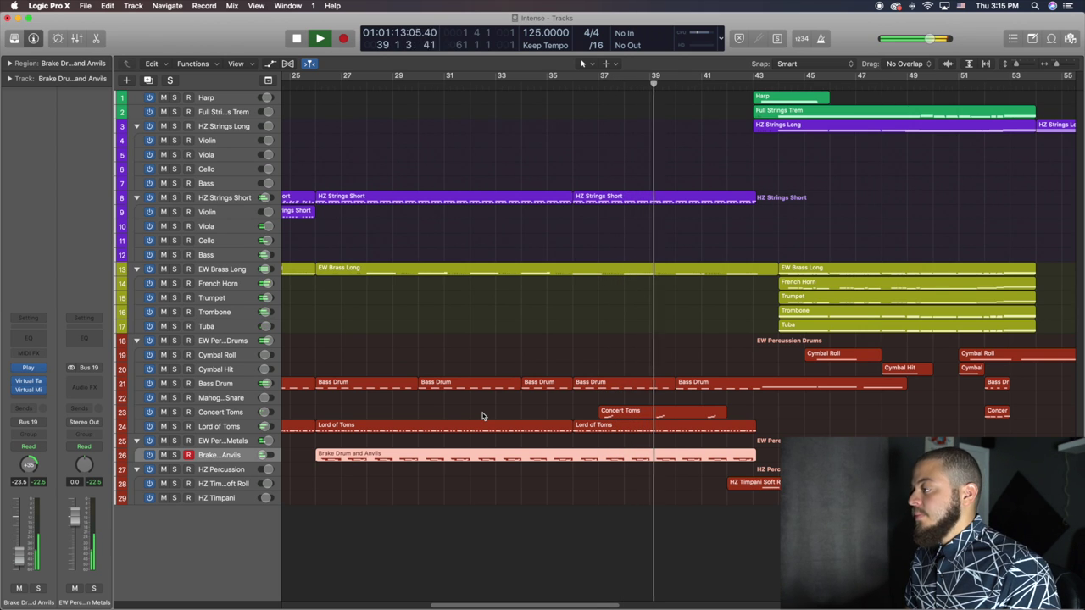
pyautogui.press('space')
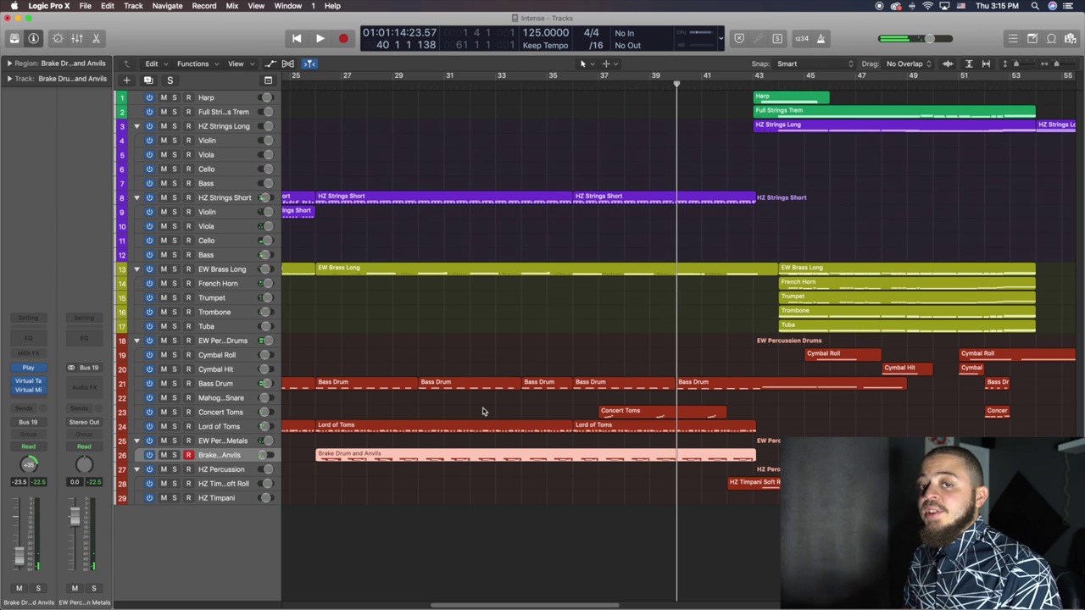
# Solo the Concert Toms track and inspect its region's notes in the Piano Roll, leaving the editor closed.
pyautogui.click(619, 417)
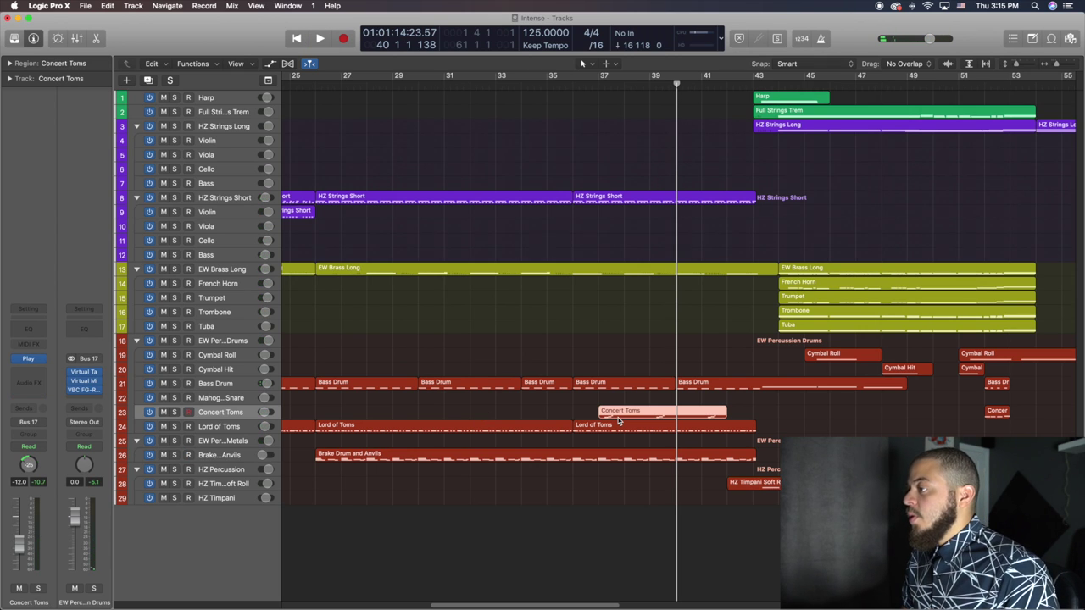
pyautogui.click(175, 412)
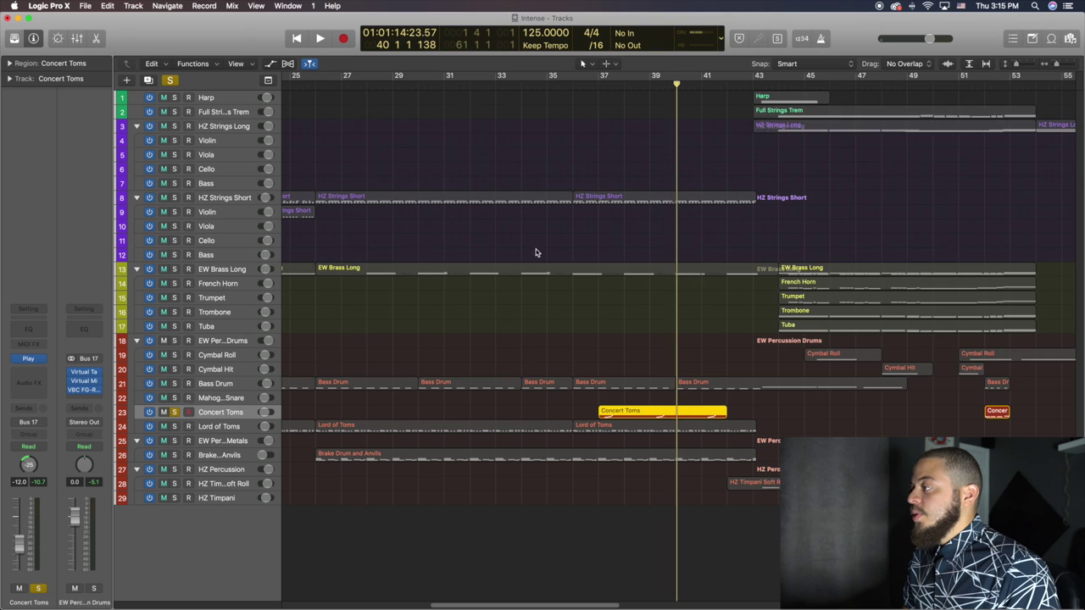
pyautogui.click(596, 90)
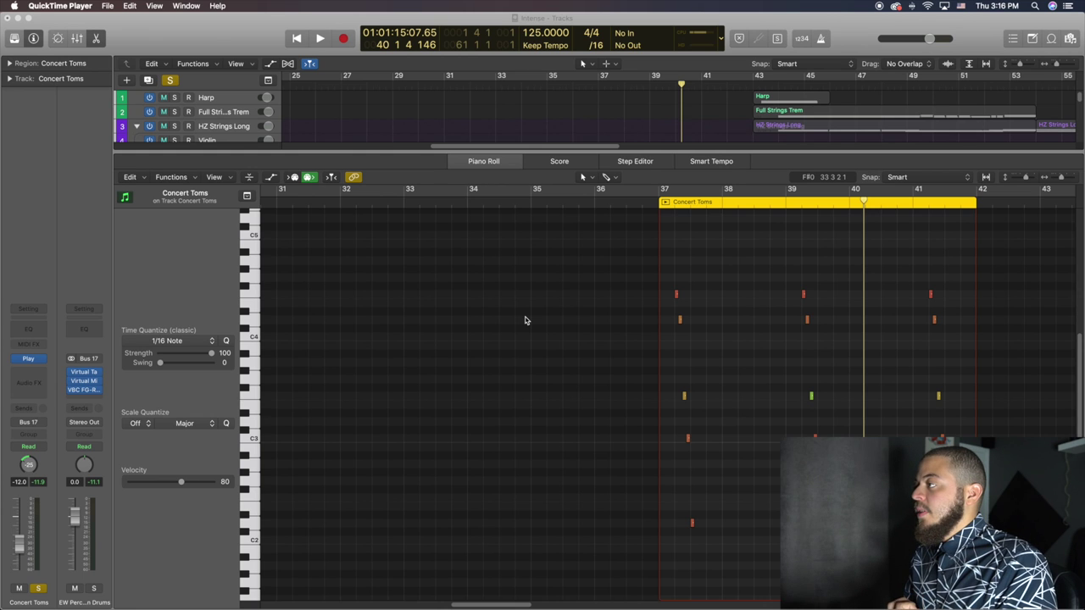
pyautogui.click(523, 319)
pyautogui.press('e')
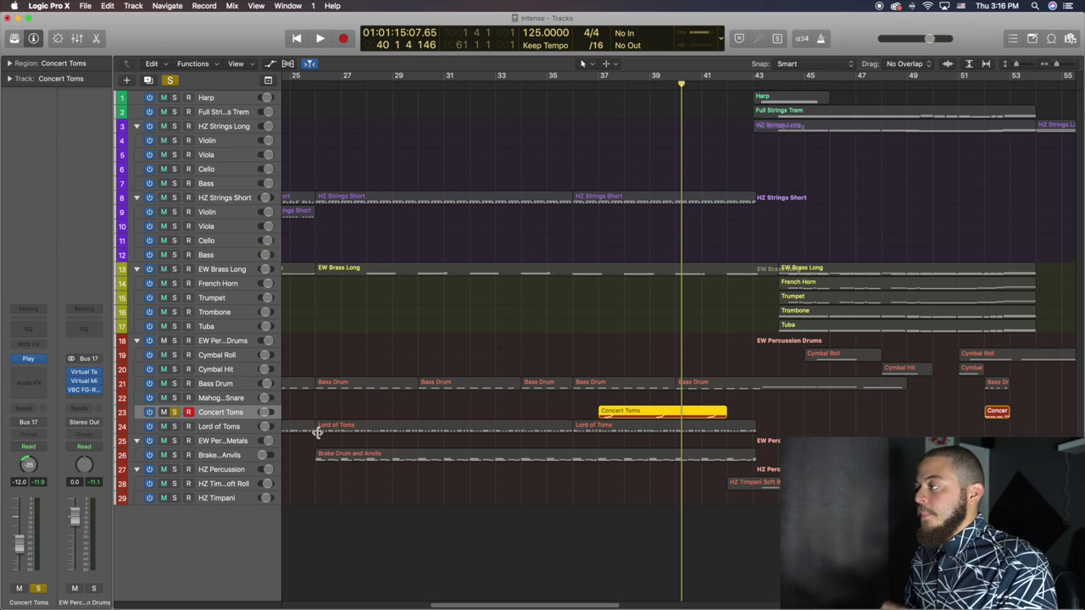
# Solo HZ Strings Short alongside Concert Toms and play both together, first from around bar 40 and again from bar 36.
pyautogui.click(176, 197)
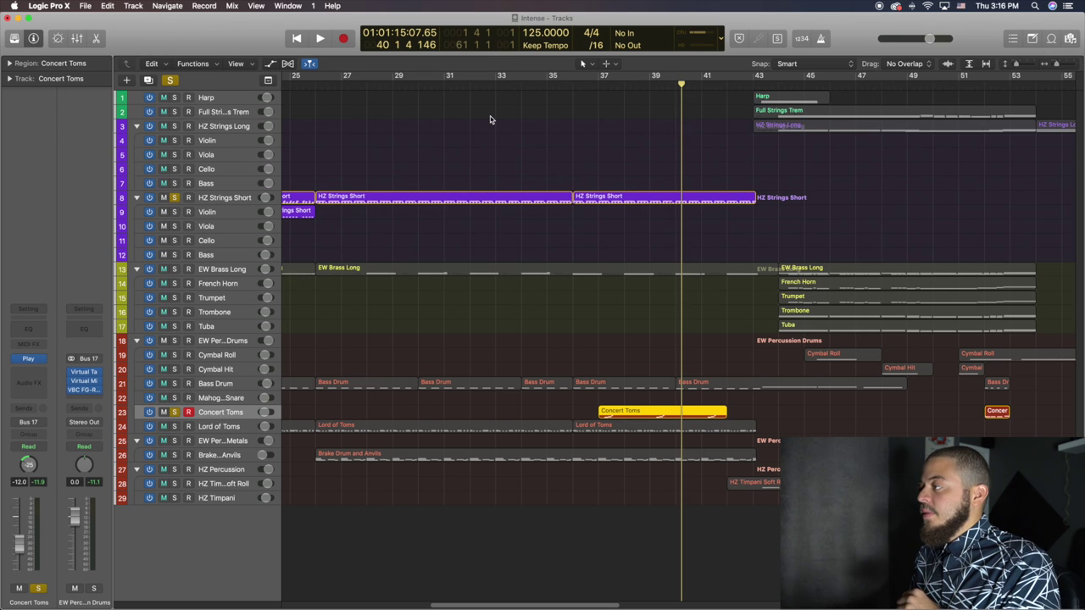
pyautogui.press('space')
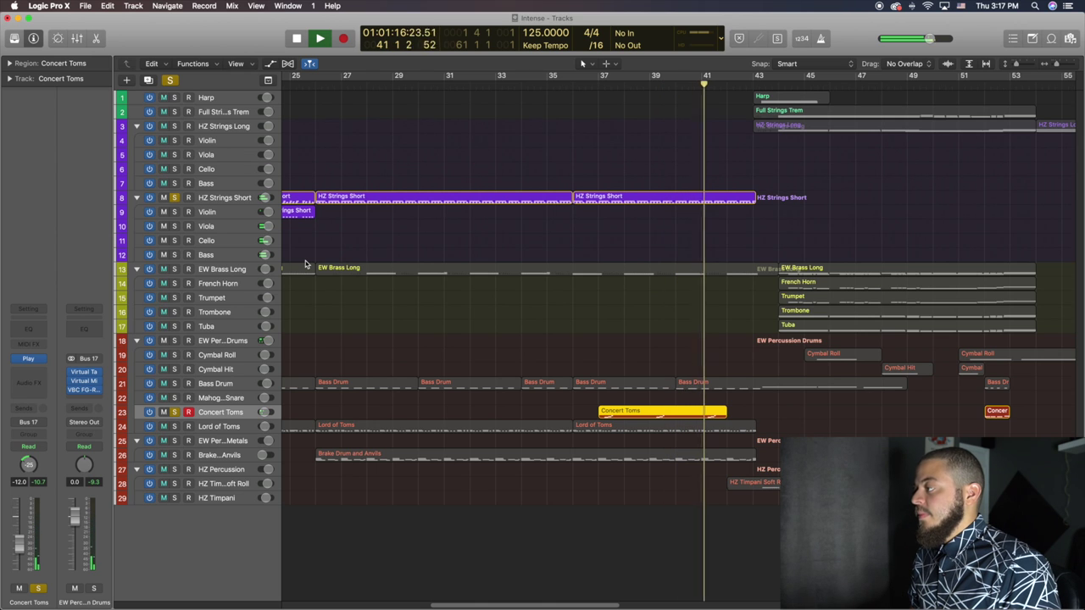
pyautogui.press('space')
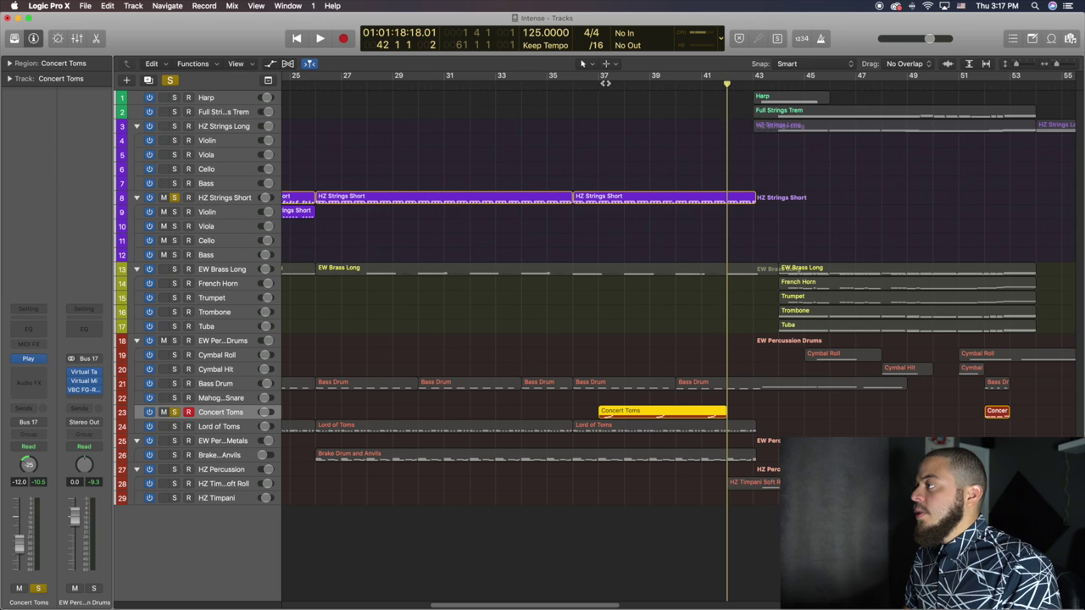
pyautogui.click(598, 86)
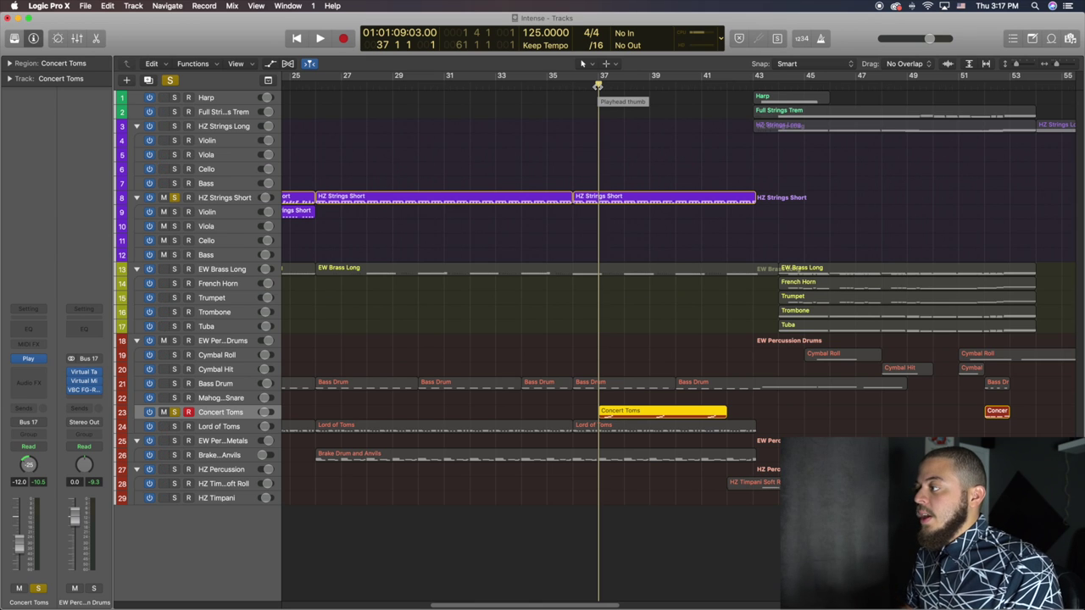
pyautogui.click(571, 84)
pyautogui.press('space')
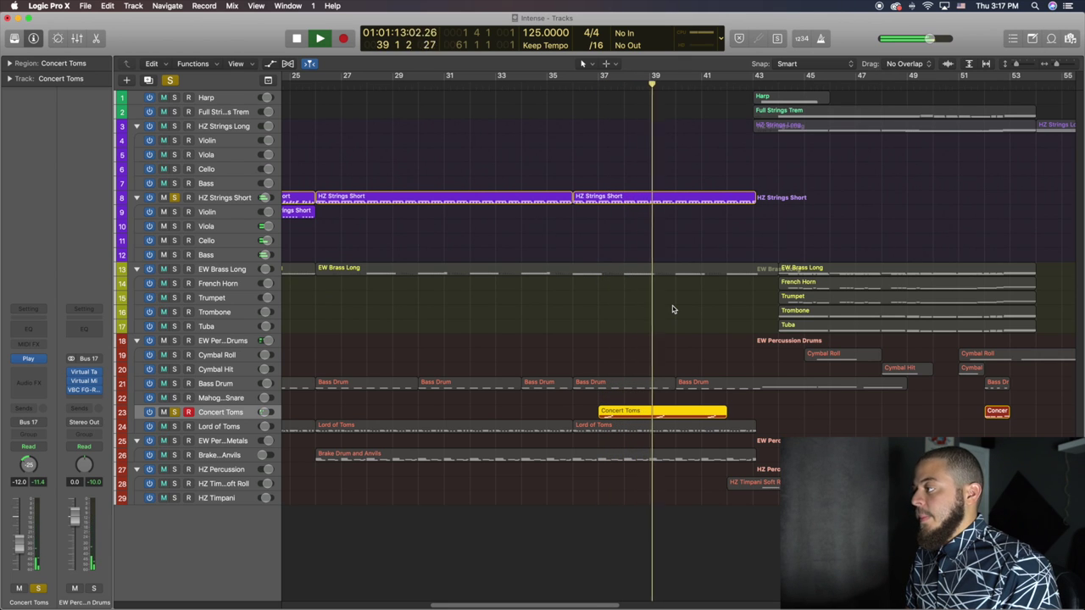
pyautogui.press('space')
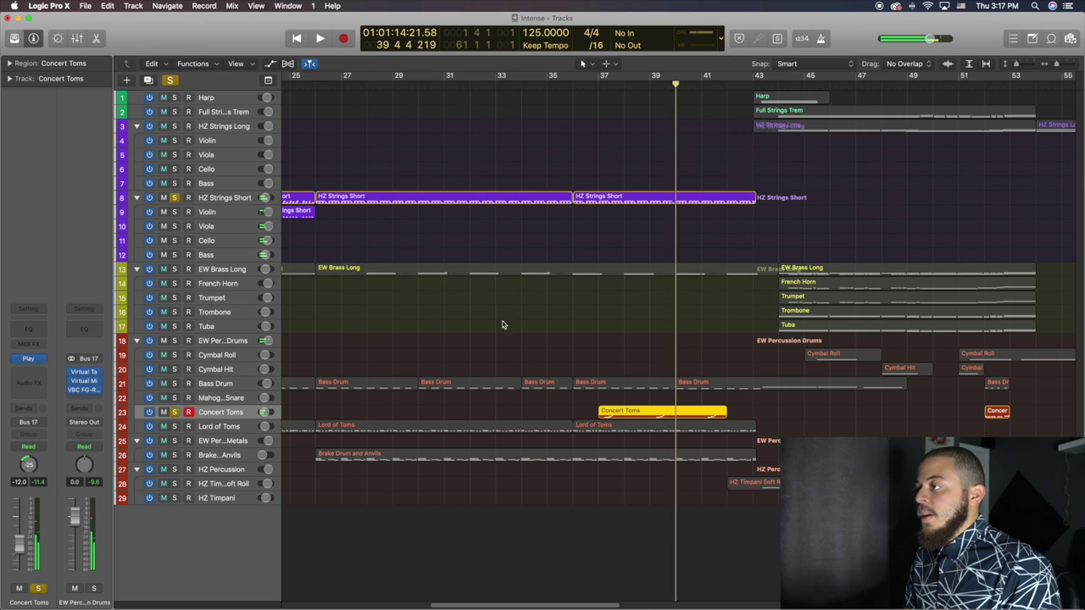
# Clear all solos and play the full arrangement from around bar 40 into bar 43.
pyautogui.click(169, 81)
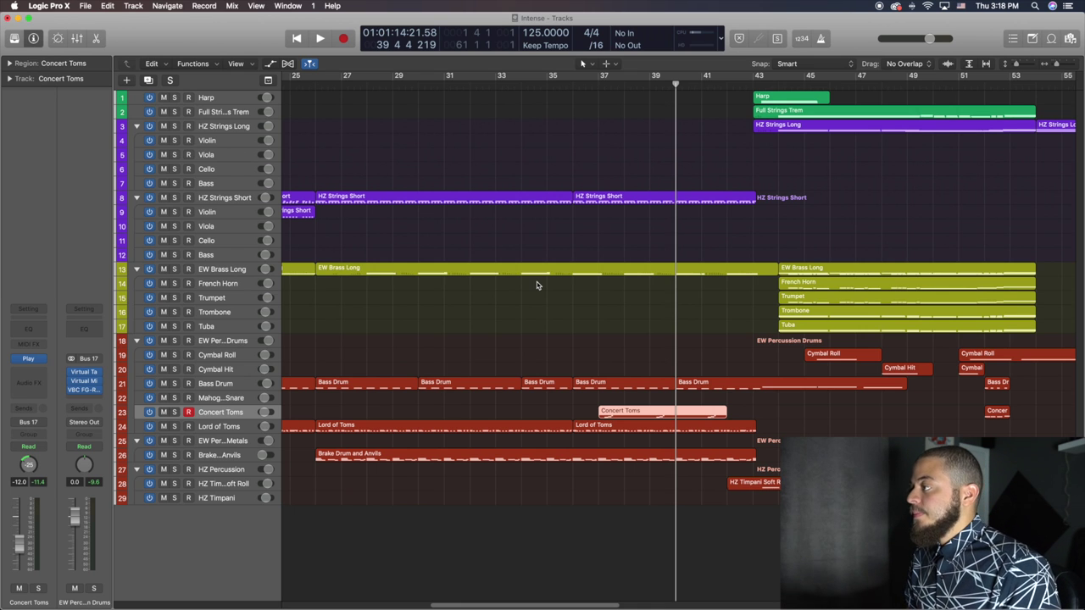
pyautogui.press('space')
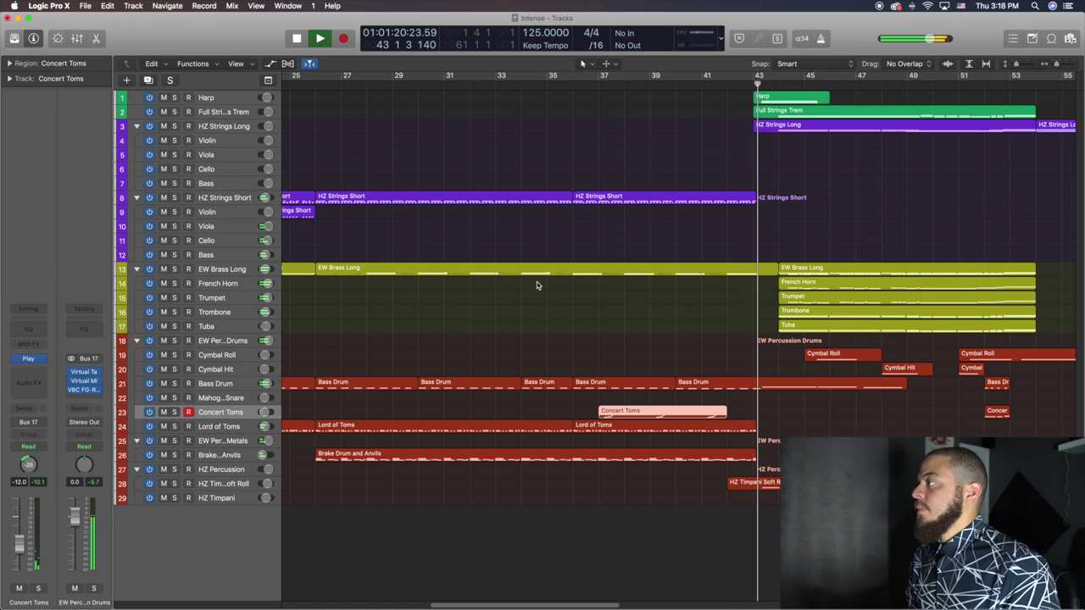
pyautogui.press('space')
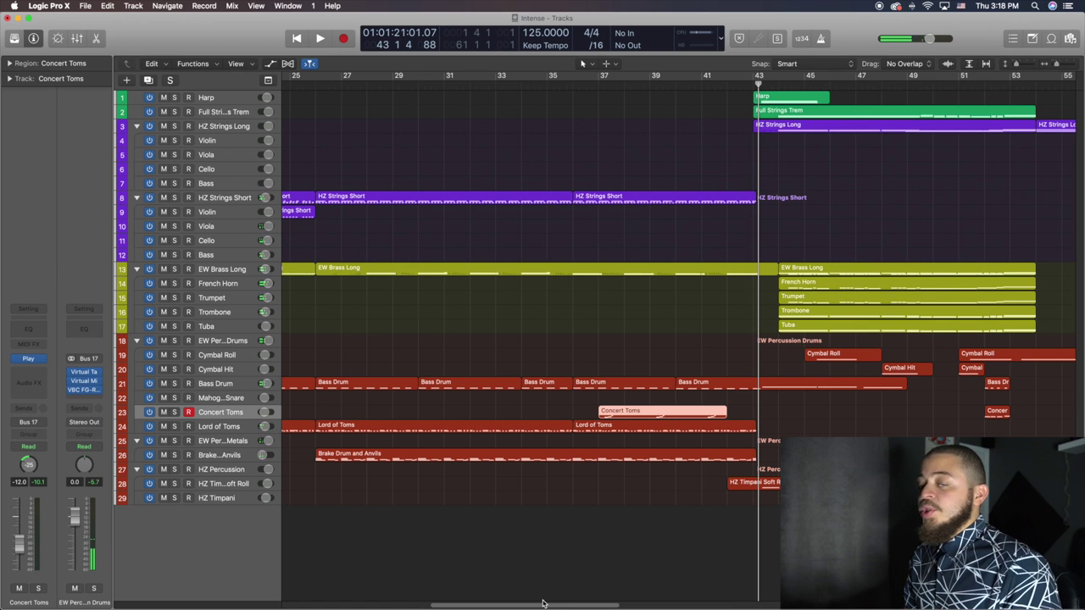
# Solo the Harp track and show its region's notes enlarged in the Piano Roll.
pyautogui.moveTo(544, 607); pyautogui.dragTo(624, 607)
pyautogui.click(203, 99)
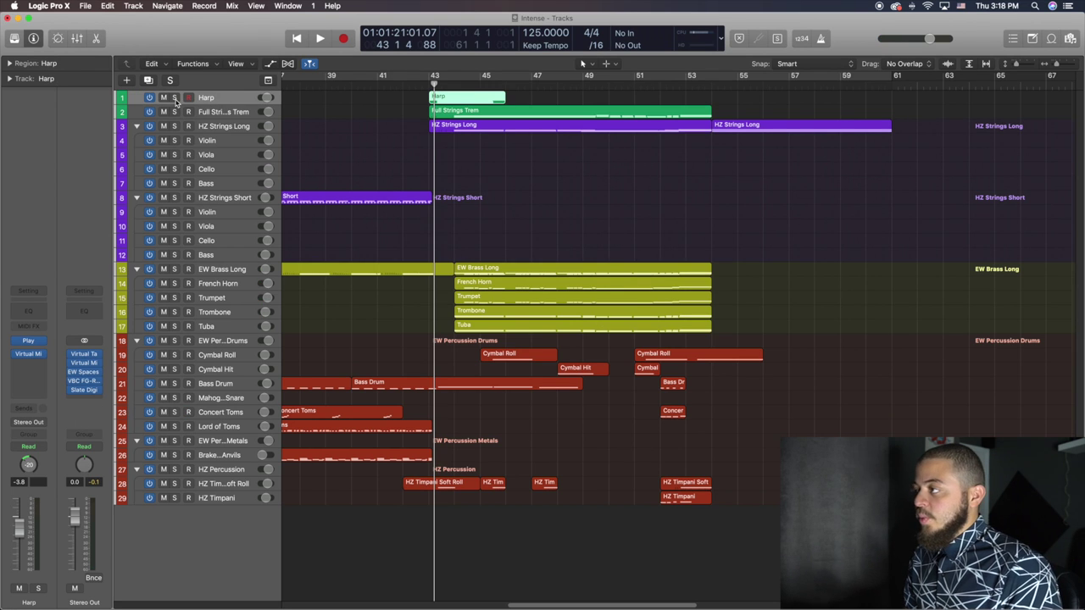
pyautogui.click(175, 98)
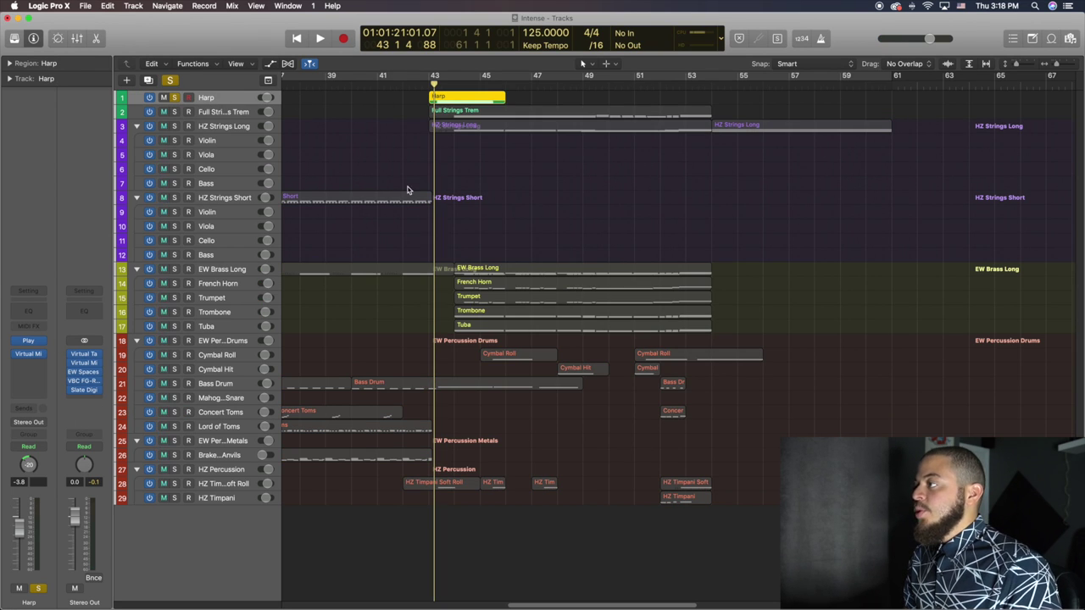
pyautogui.press('p')
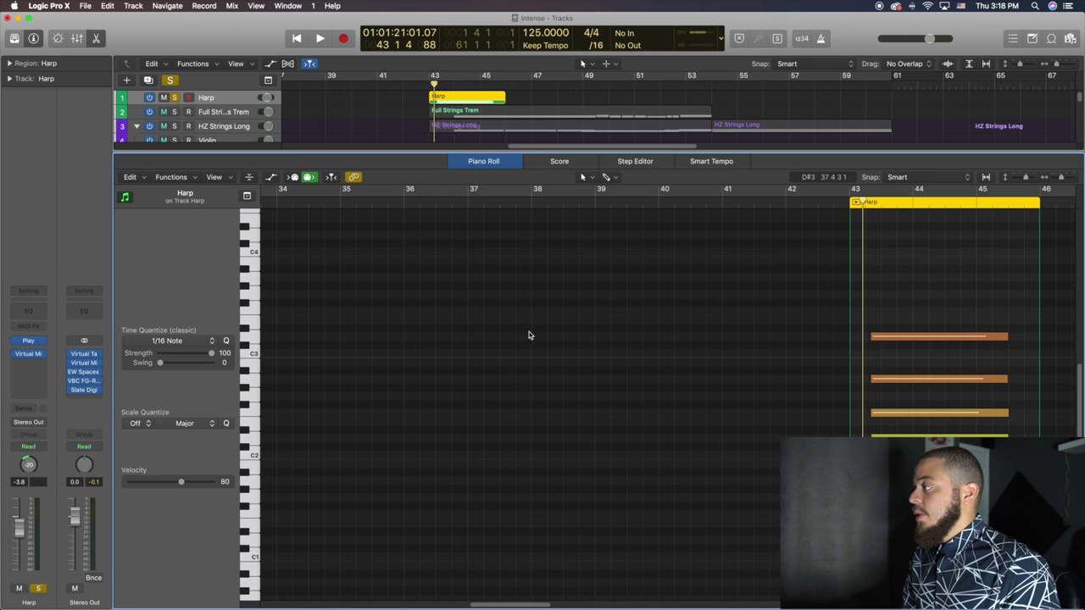
pyautogui.press('super+Right')
pyautogui.press('super+Right')
pyautogui.press('super+Right')
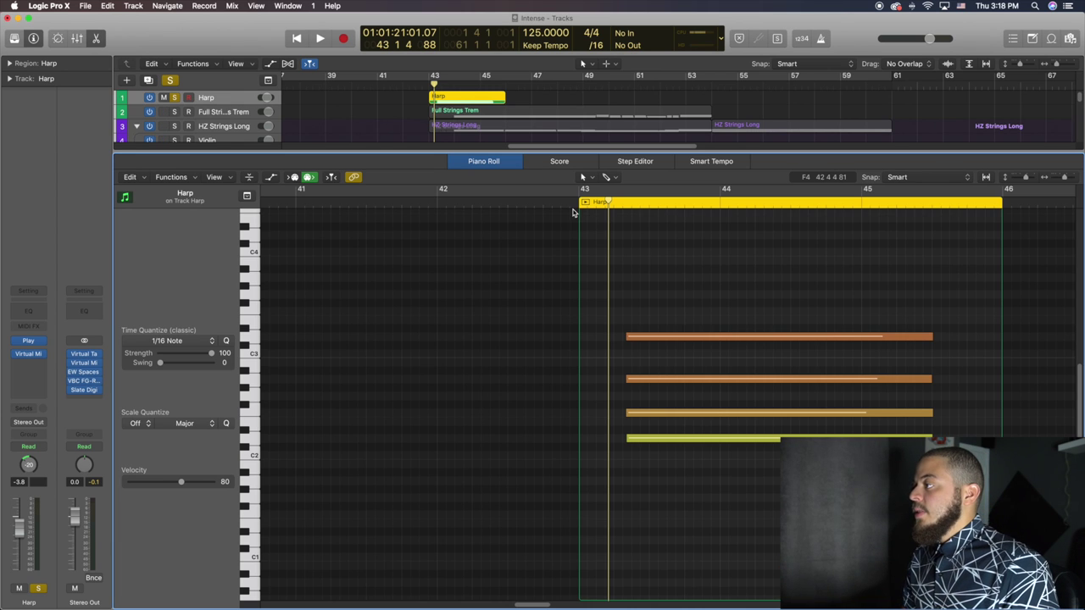
# Play the soloed Harp region from around bar 43, stop after bar 45 and close the Piano Roll.
pyautogui.click(574, 205)
pyautogui.press('space')
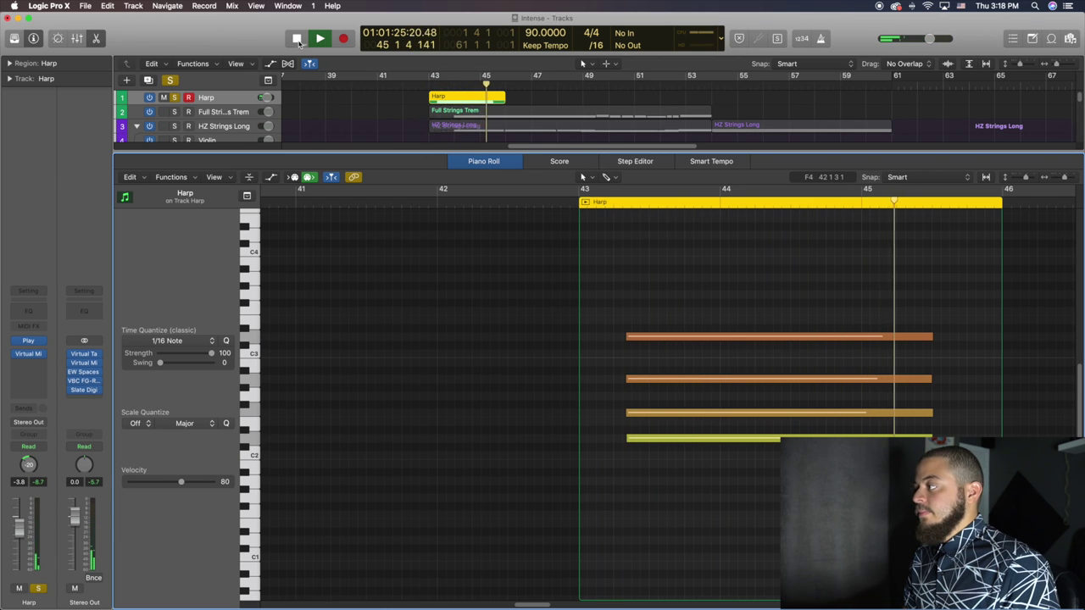
pyautogui.click(298, 40)
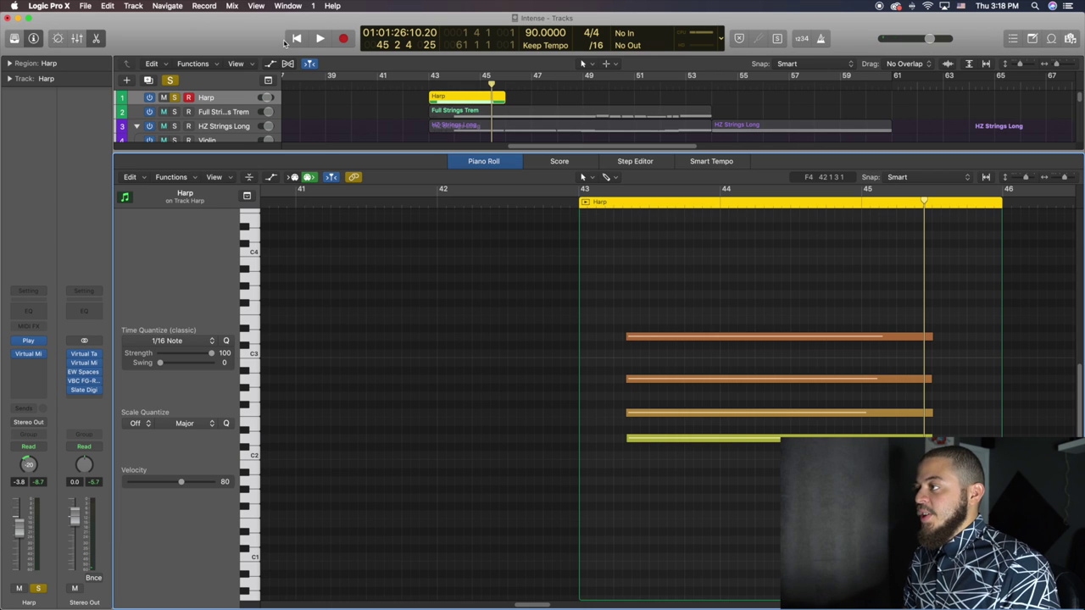
pyautogui.press('p')
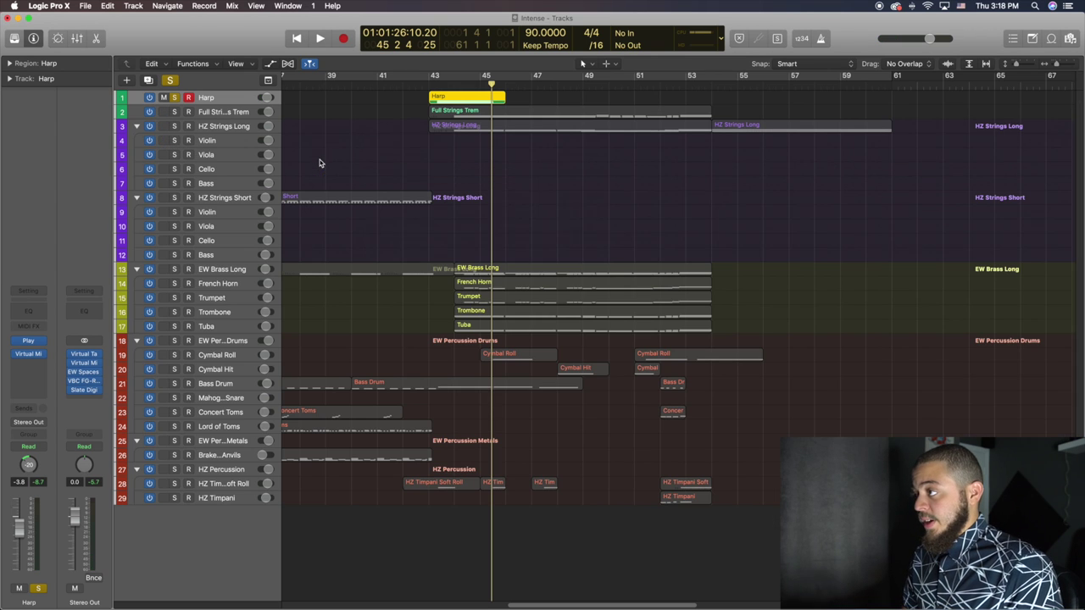
# Switch the solo from Harp to Full Strings Trem and play its region from around bar 43.
pyautogui.click(174, 98)
pyautogui.click(175, 111)
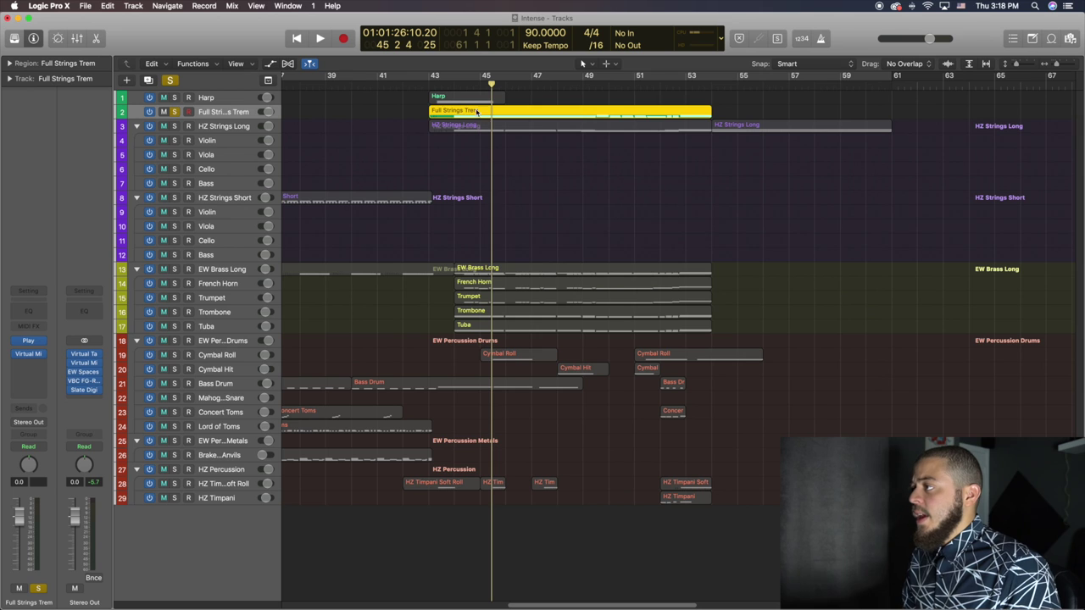
pyautogui.click(450, 85)
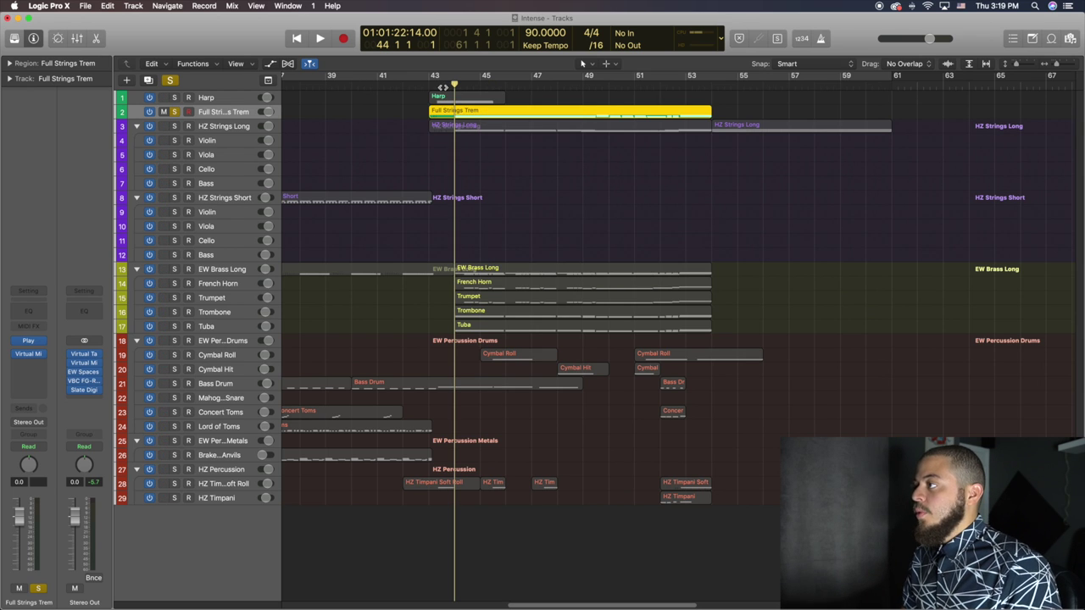
pyautogui.click(442, 85)
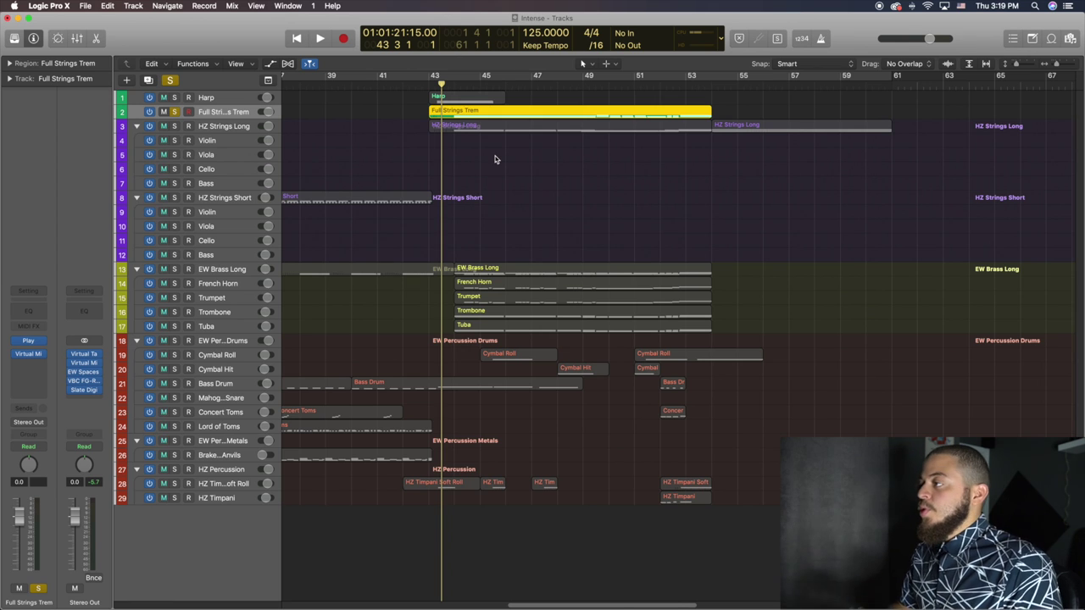
pyautogui.press('space')
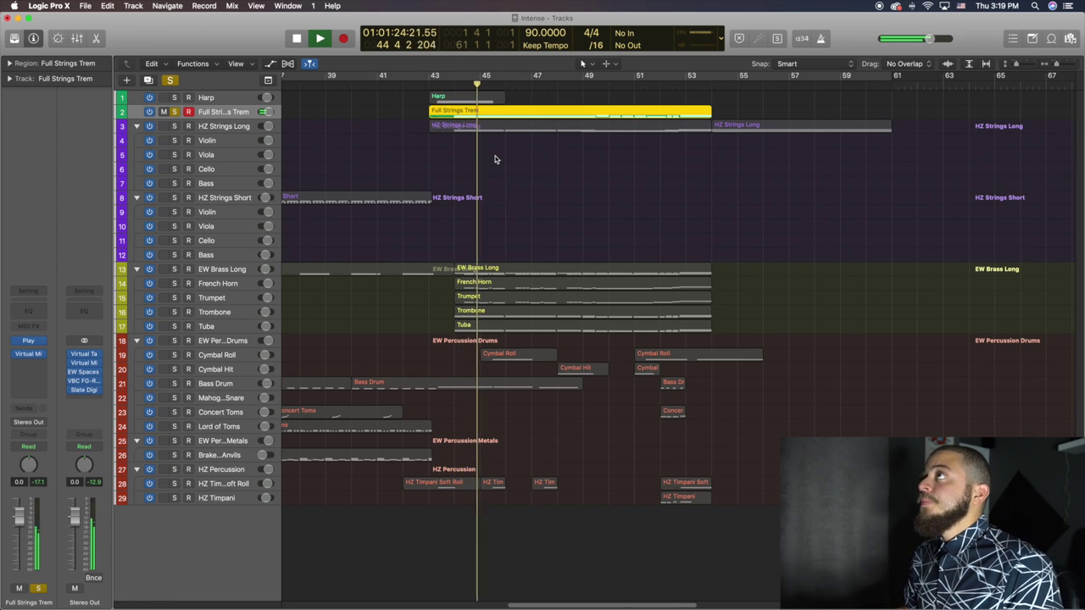
# Show the Full Strings Trem notes through bar 54 in the Piano Roll and skip playback forward through them.
pyautogui.press('p')
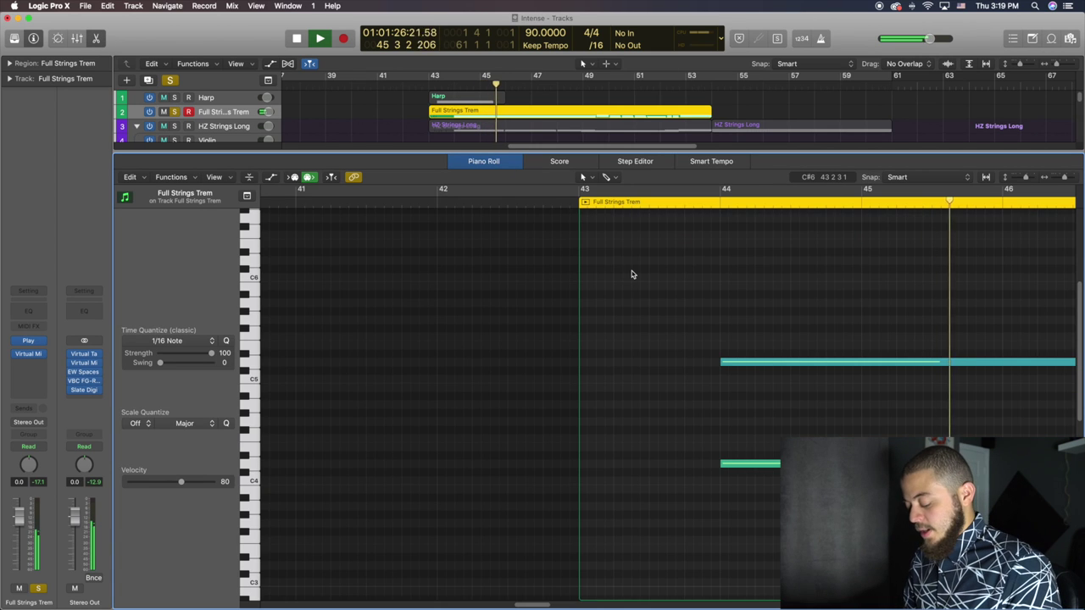
pyautogui.press('super+Left')
pyautogui.press('super+Left')
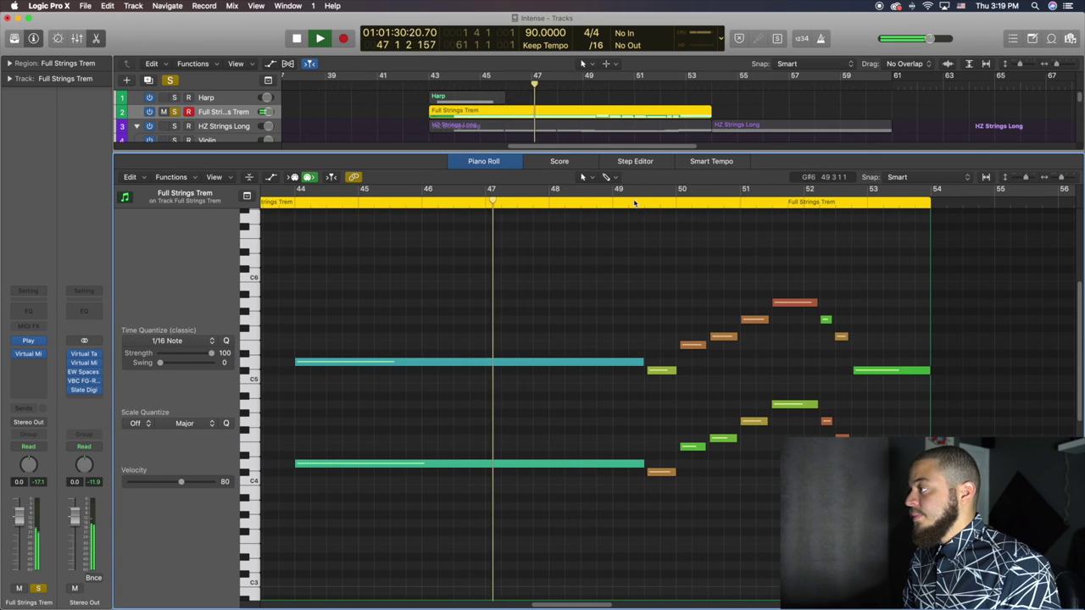
pyautogui.press('.')
pyautogui.press('.')
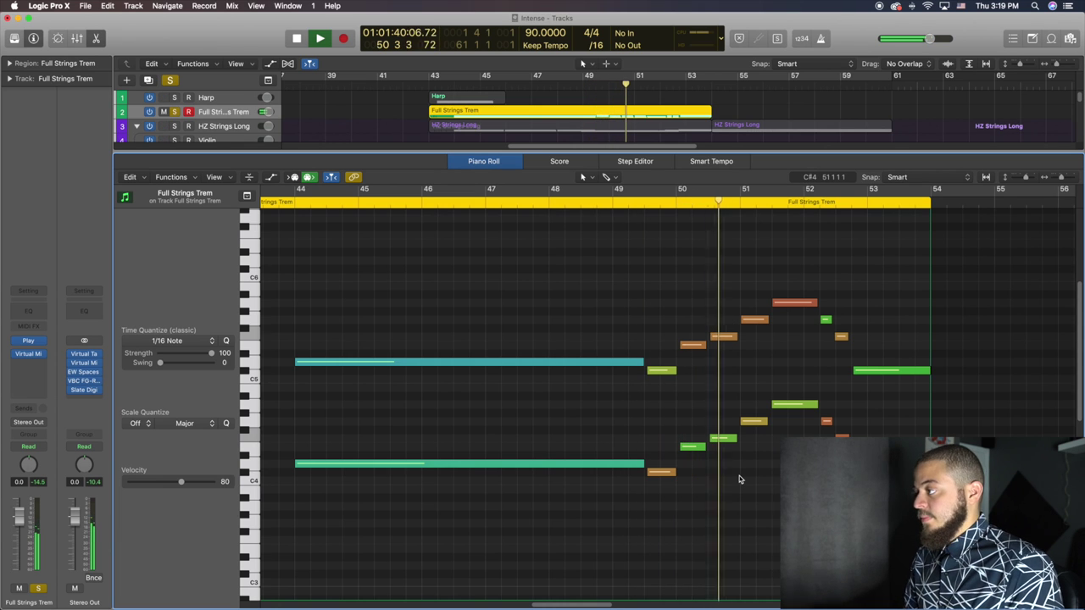
# Close the Piano Roll with playback stopped and switch the solo from Full Strings Trem to HZ Strings Long, selecting its region from bar 43.
pyautogui.press('space')
pyautogui.press('p')
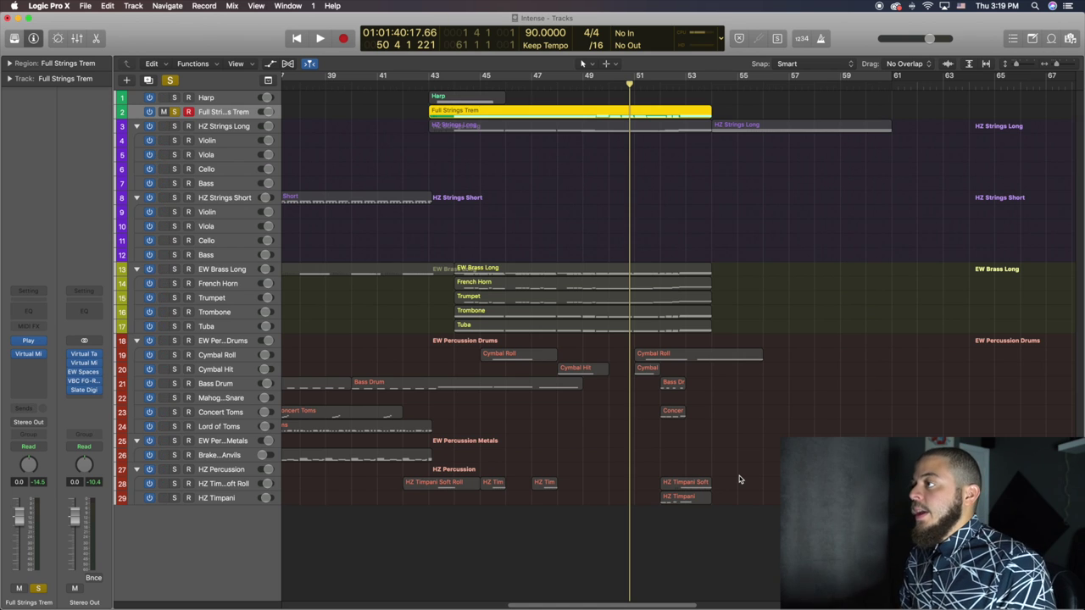
pyautogui.click(174, 112)
pyautogui.click(175, 126)
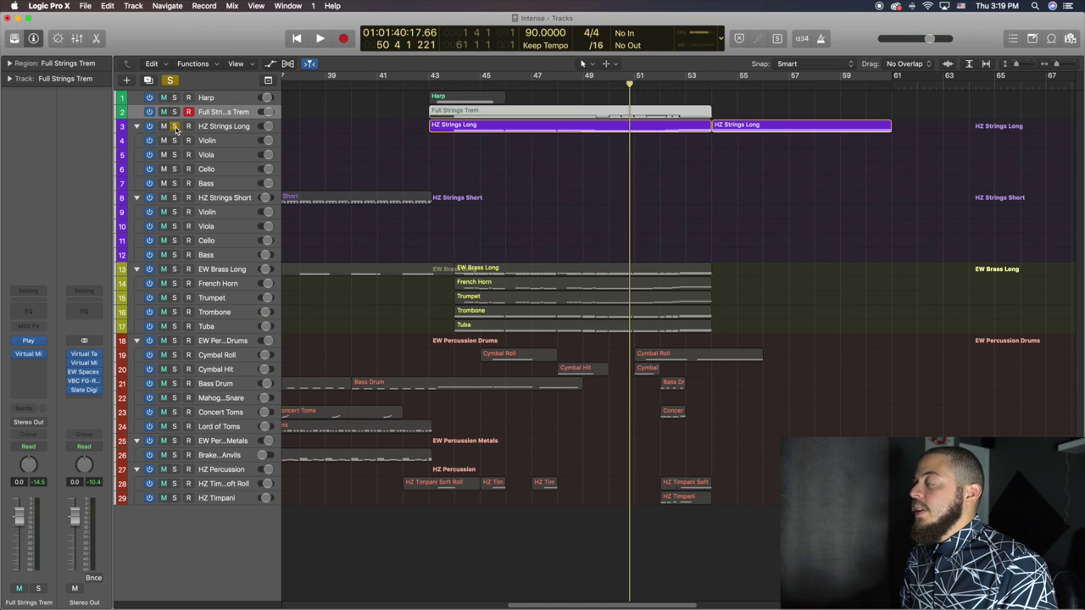
pyautogui.click(471, 125)
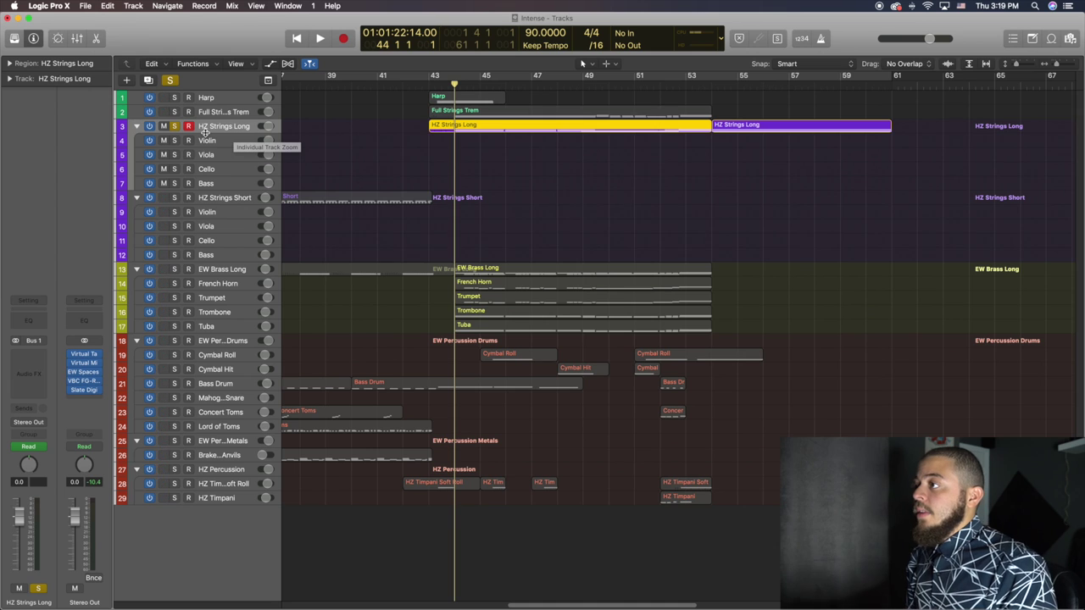
# Solo Full Strings Trem together with HZ Strings Long and play both from bar 44, stopping in bar 51.
pyautogui.click(174, 112)
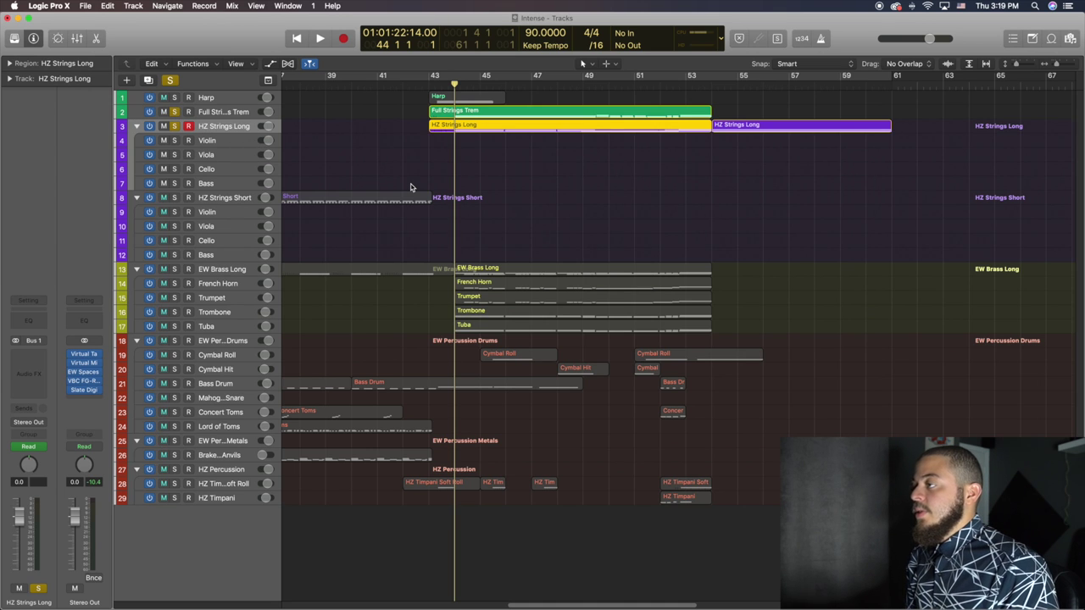
pyautogui.press('space')
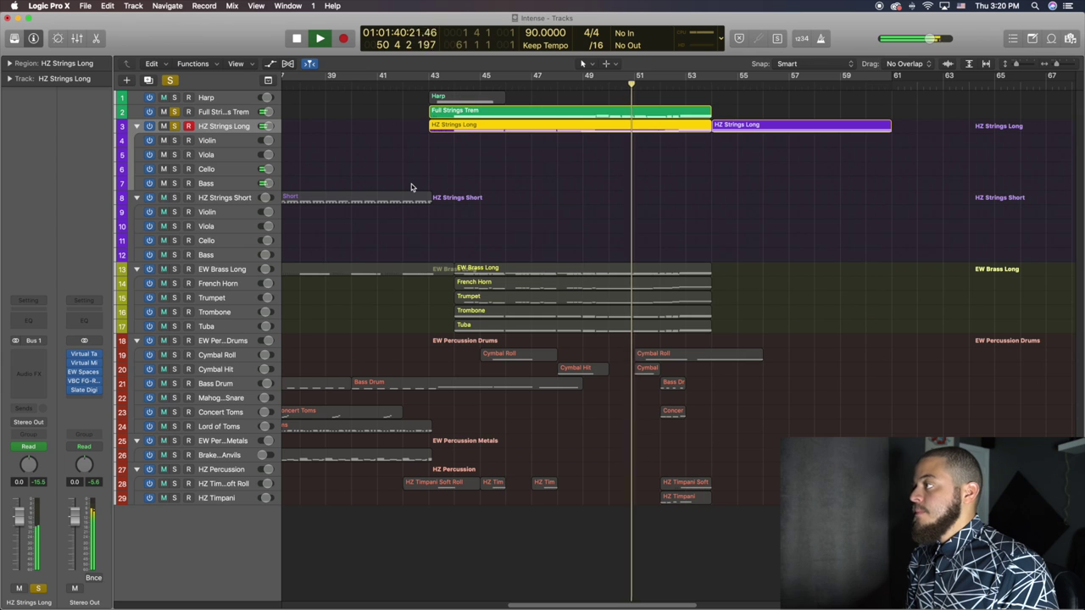
pyautogui.press('space')
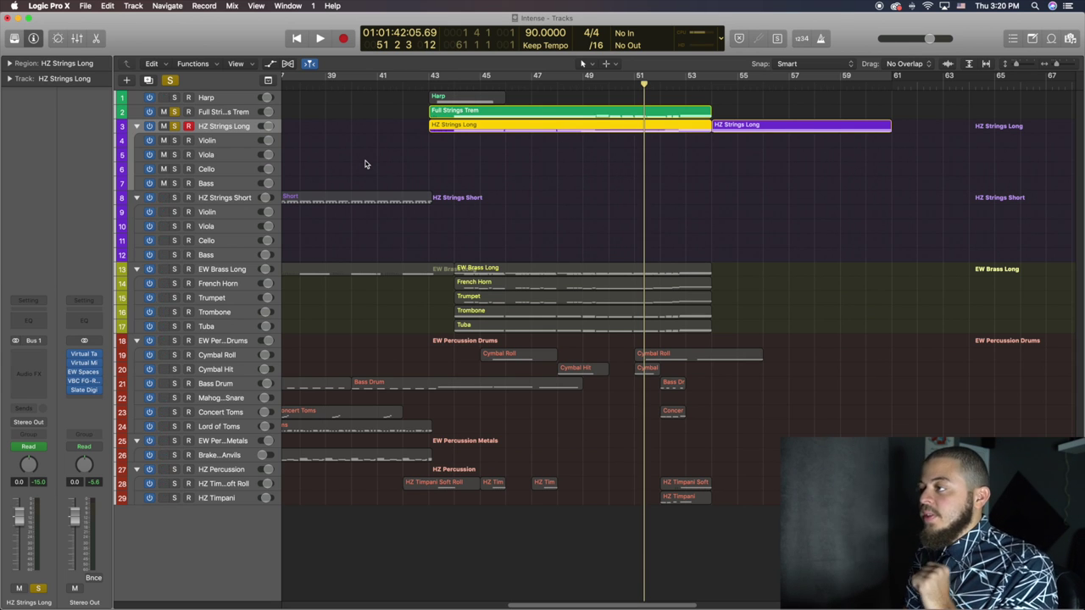
# Switch the solo from both string tracks to EW Brass Long and play it from around bar 43, stopping in bar 53.
pyautogui.click(174, 112)
pyautogui.click(175, 125)
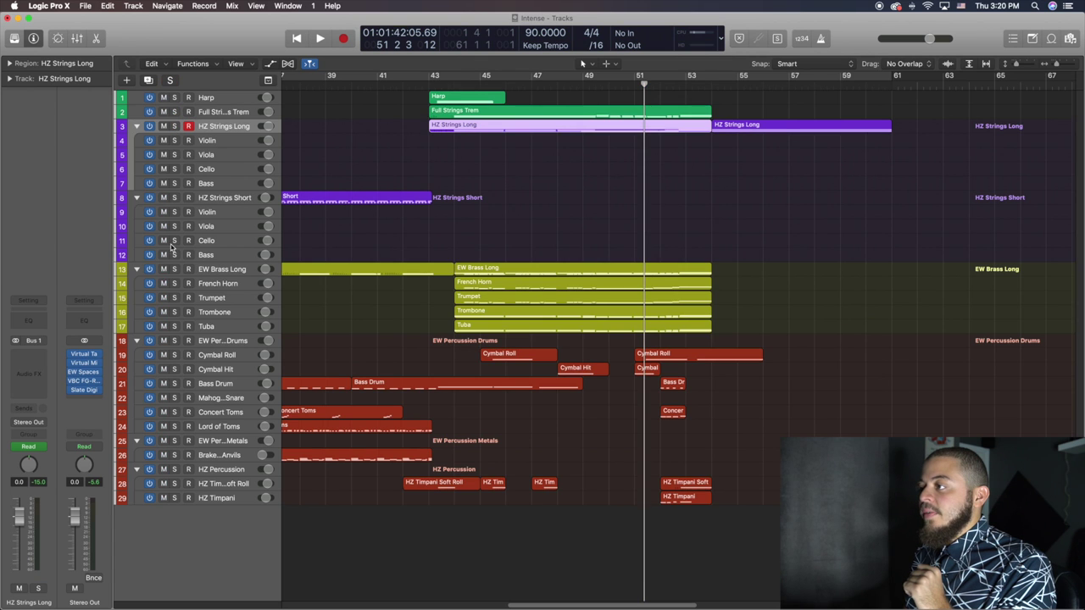
pyautogui.click(174, 270)
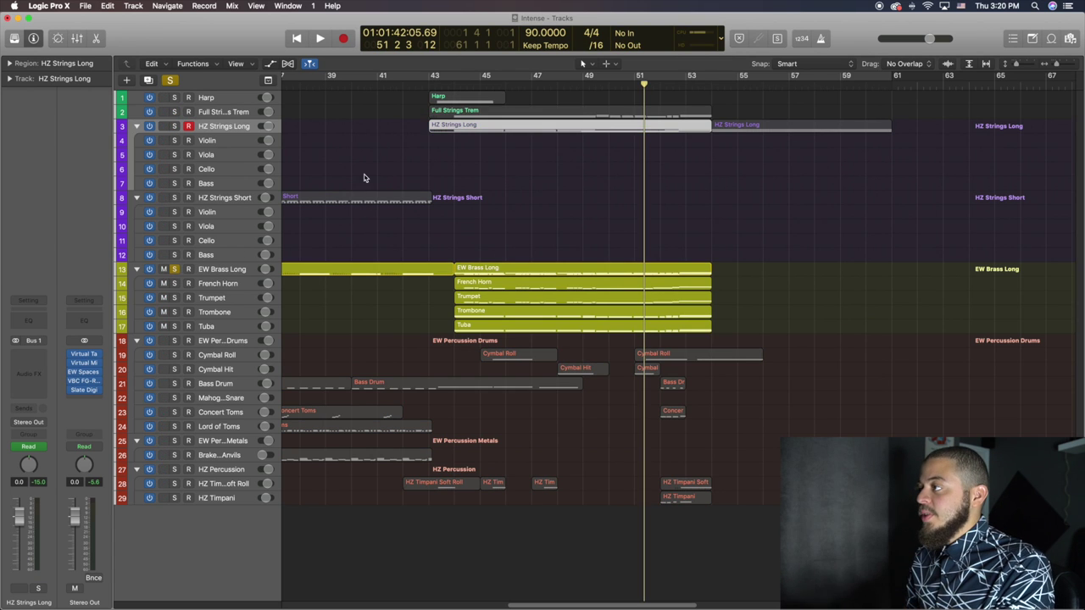
pyautogui.click(453, 85)
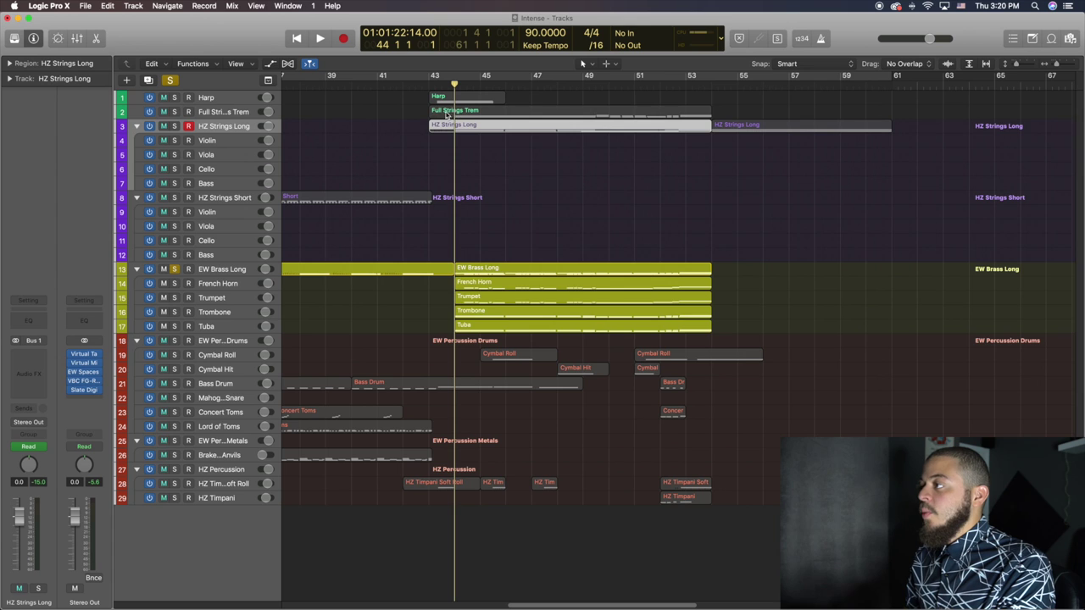
pyautogui.click(448, 86)
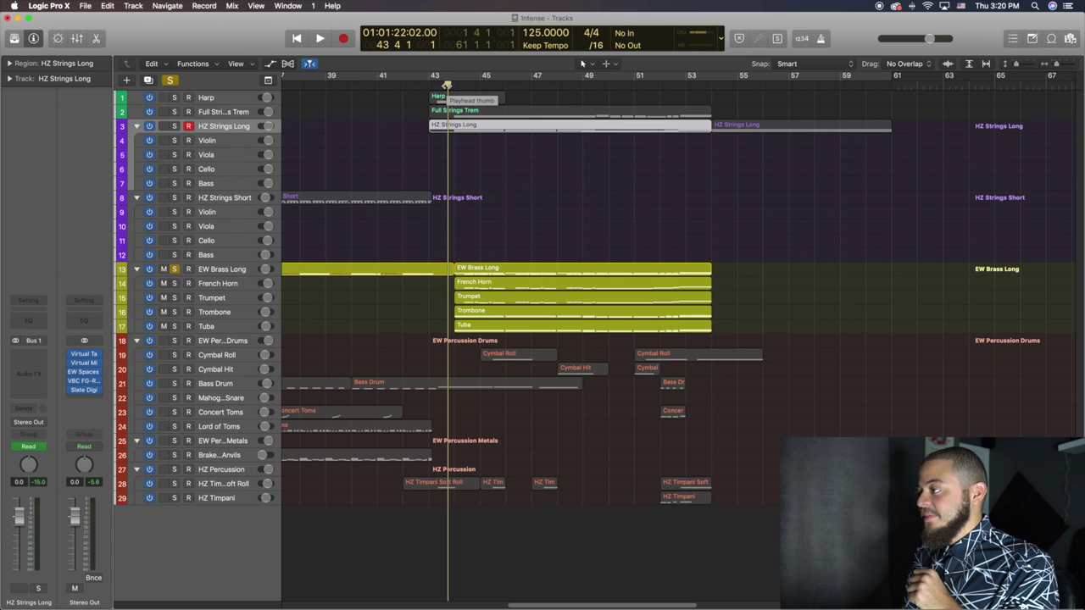
pyautogui.press('space')
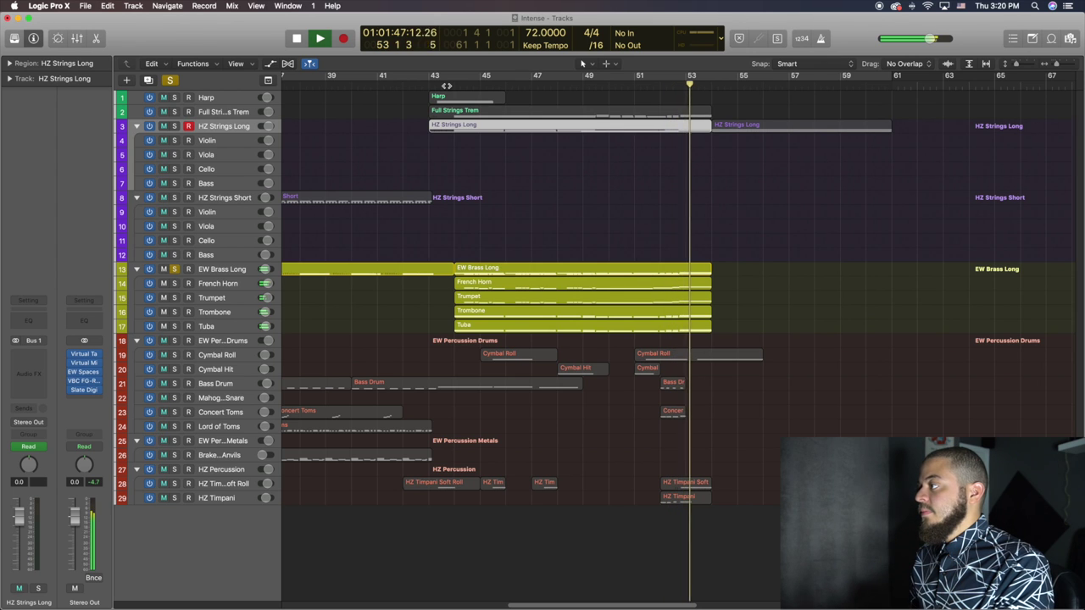
pyautogui.press('space')
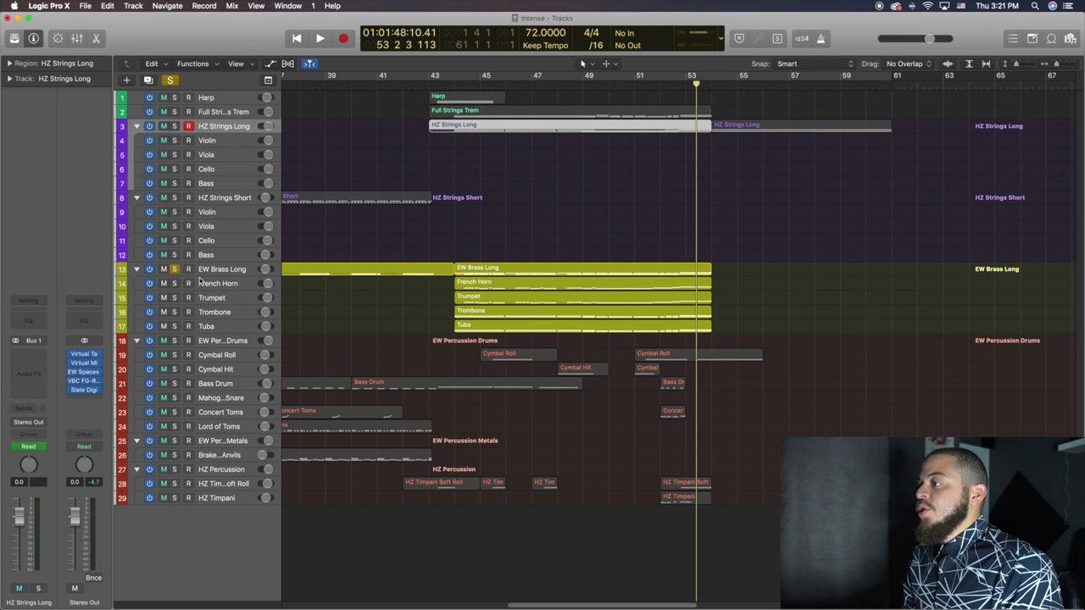
# Switch the solo from EW Brass Long to the EW Percussion Drums, EW Percussion Metals and HZ Percussion stacks and play them into bar 54.
pyautogui.click(174, 269)
pyautogui.click(174, 340)
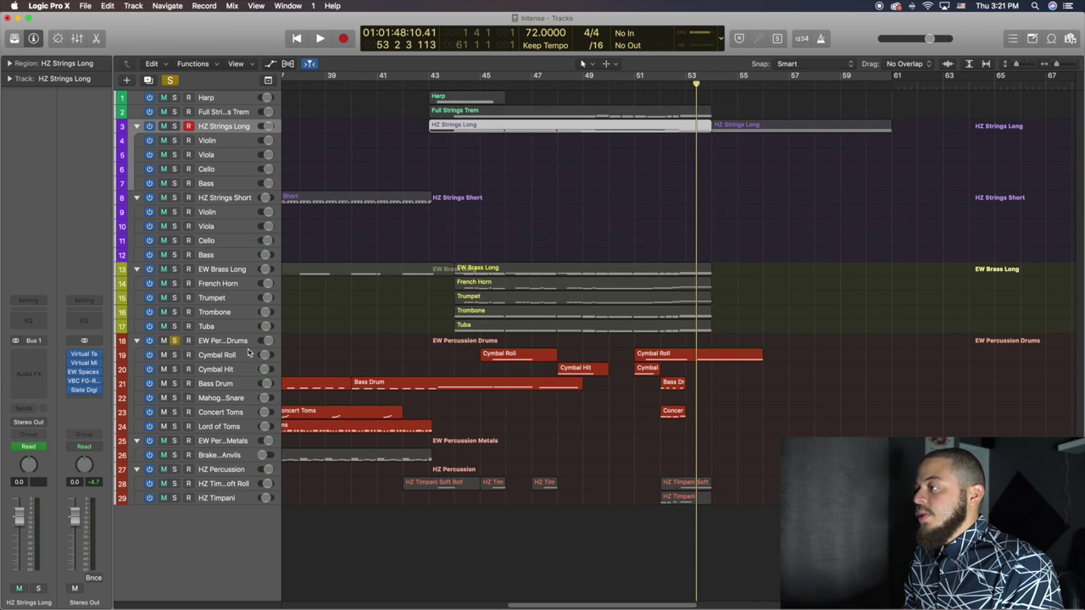
pyautogui.click(174, 469)
pyautogui.hotkey('shift', 'space')
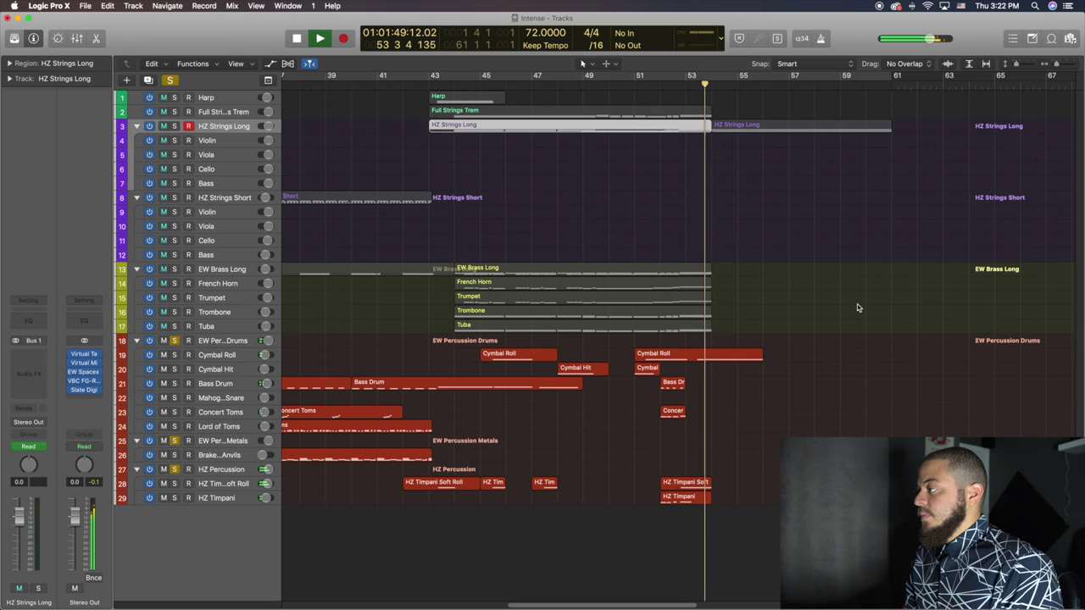
pyautogui.press('space')
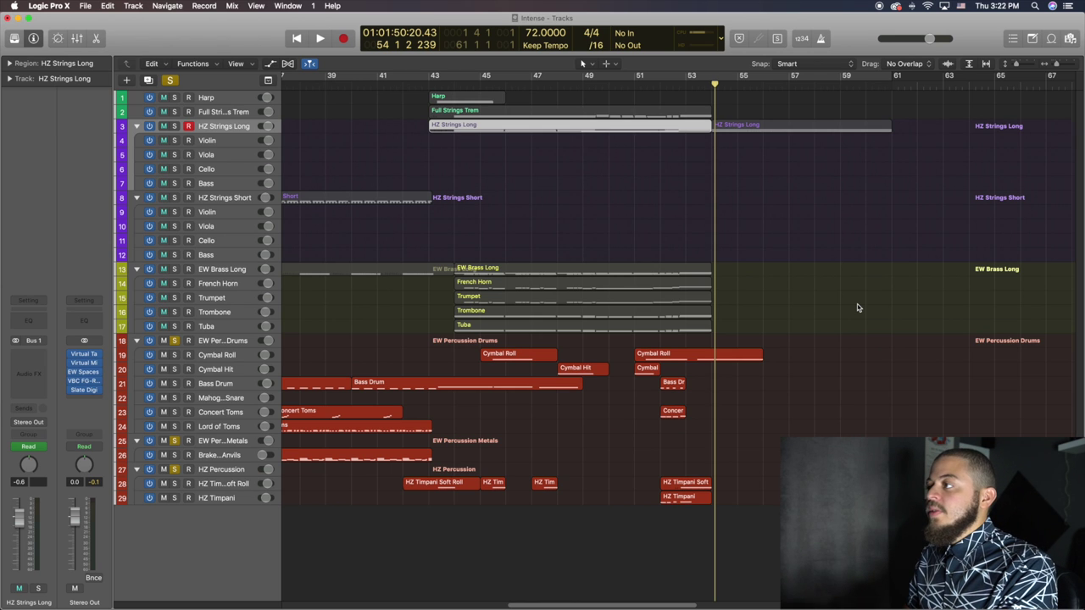
# Clear all solos and play the full arrangement from bar 54, stopping in bar 55.
pyautogui.click(170, 79)
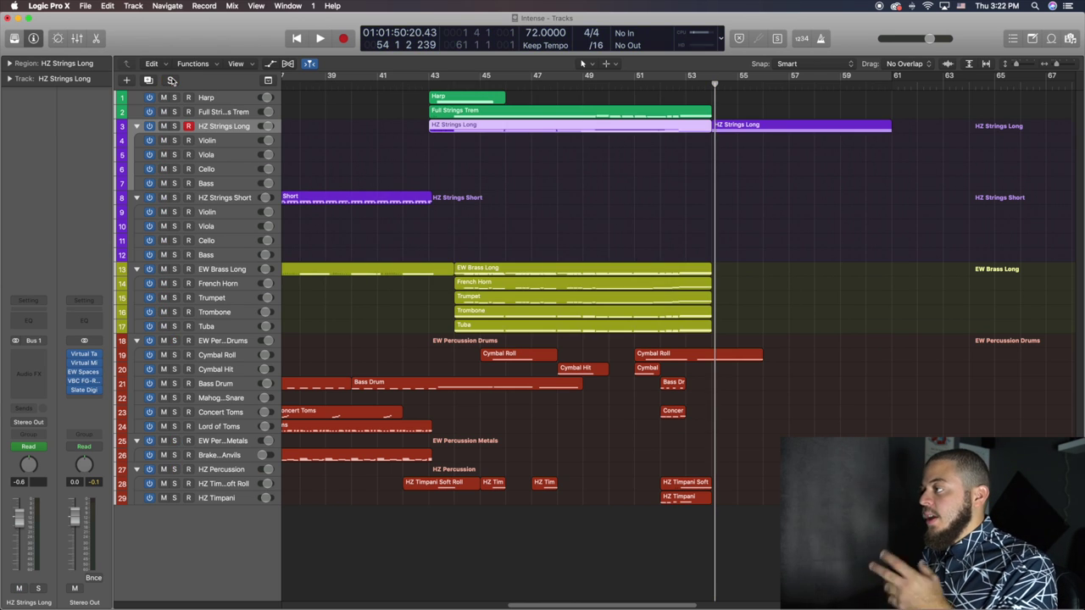
pyautogui.press('space')
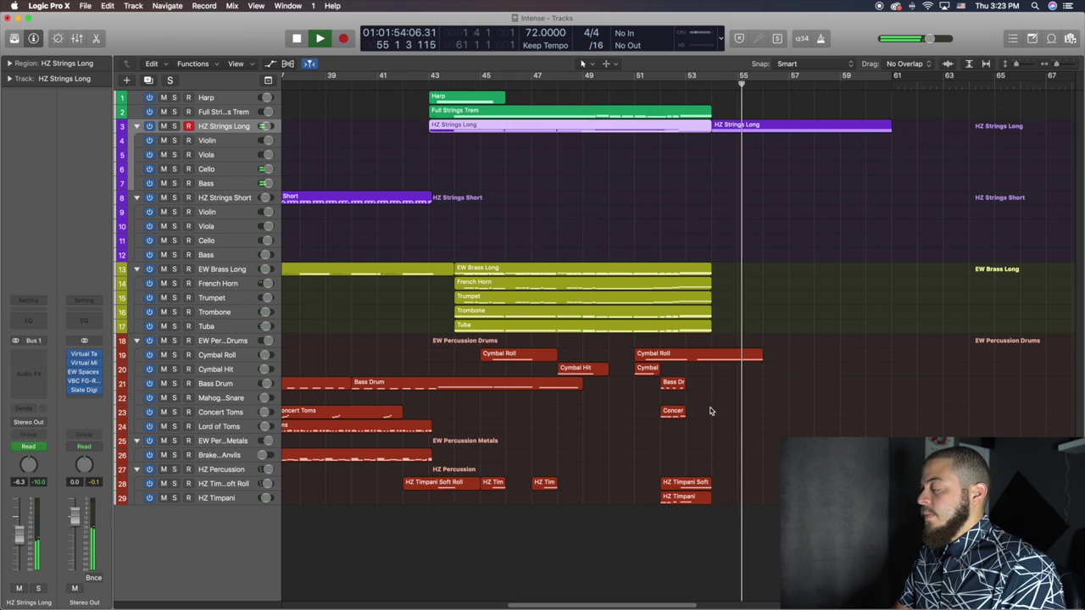
pyautogui.press('space')
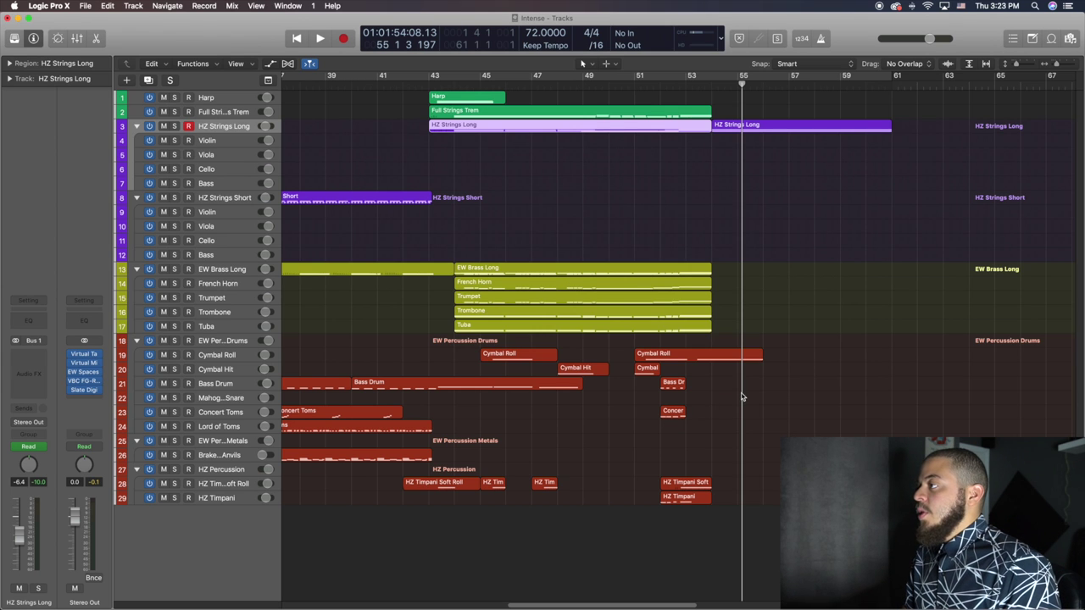
# Show the whole arrangement from bar 1 and open the Mixer, enlarged to reveal the channel strips' input and Audio FX slots.
pyautogui.scroll(-5, 741, 396)
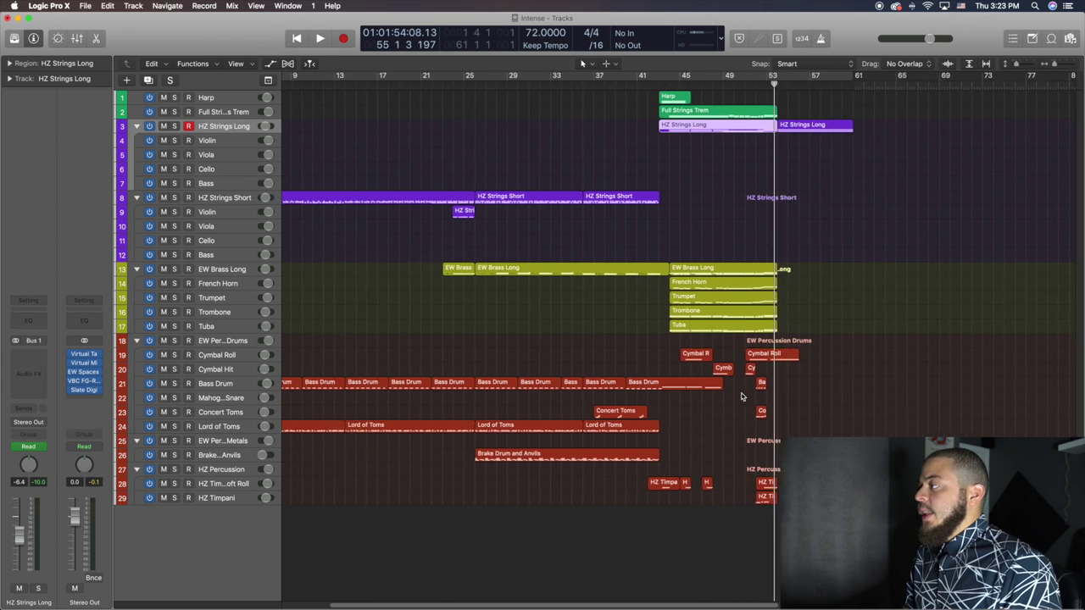
pyautogui.hscroll(-3, 742, 397)
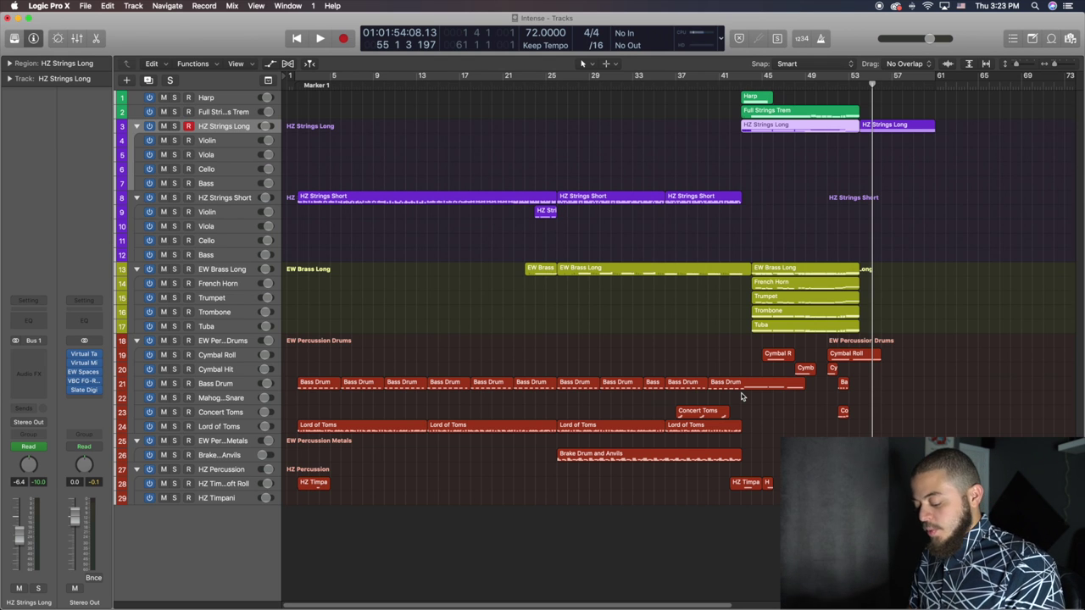
pyautogui.press('x')
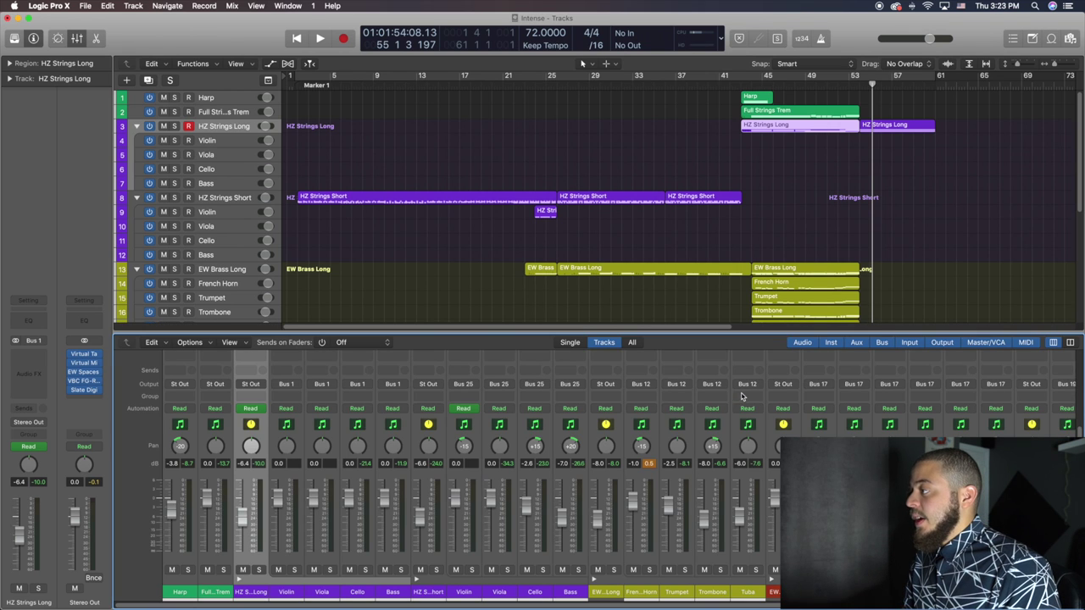
pyautogui.moveTo(666, 332); pyautogui.dragTo(655, 180)
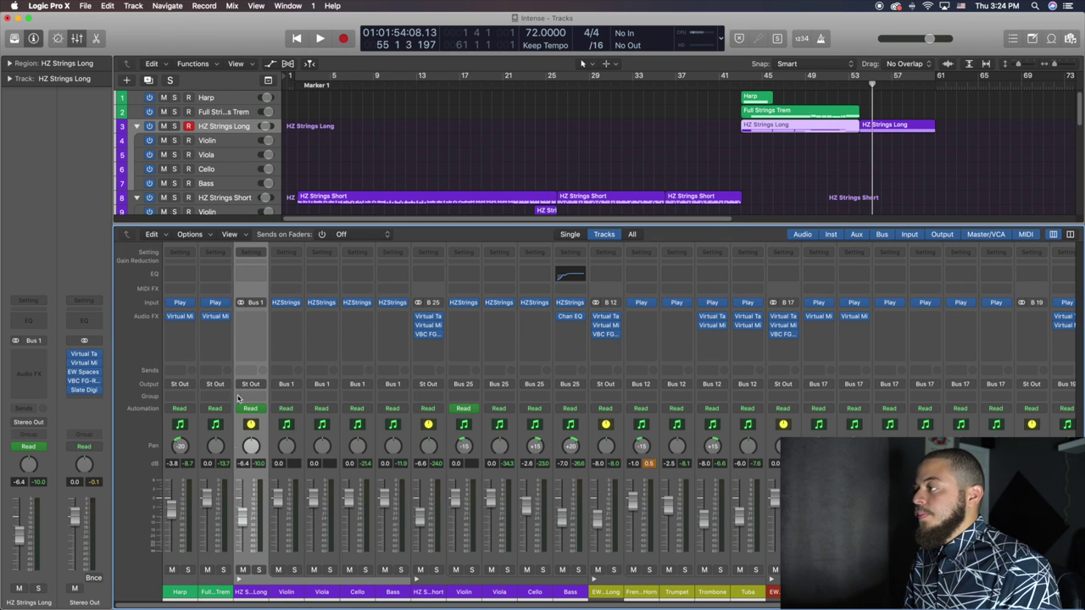
# Collapse the HZ Strings Short, EW Brass Long, EW Percussion Drums, EW Percussion Metals and HZ Percussion stacks in the Mixer.
pyautogui.hscroll(5, 249, 359)
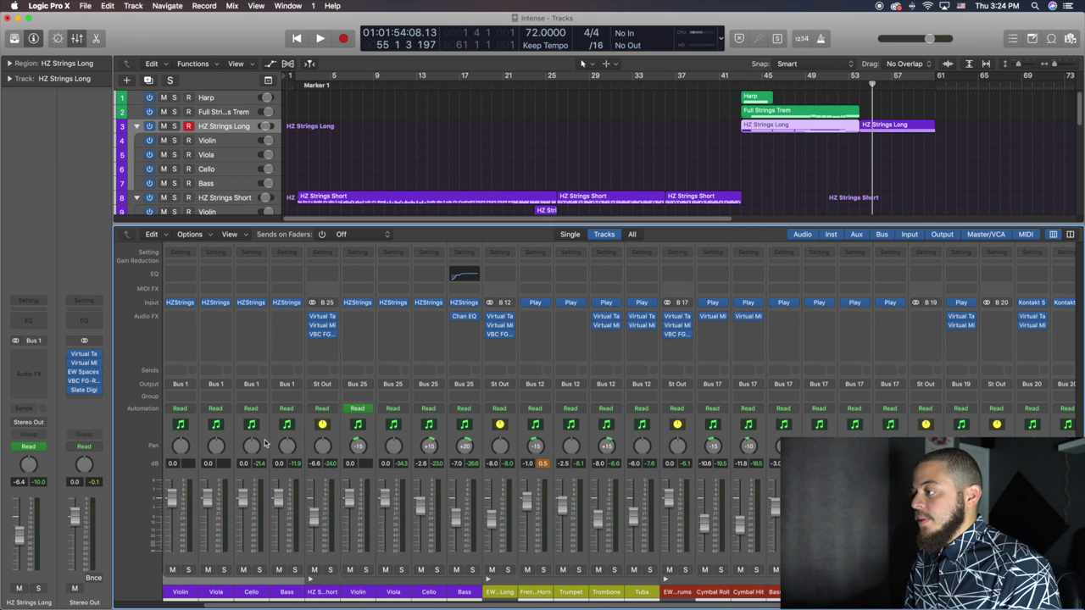
pyautogui.click(311, 580)
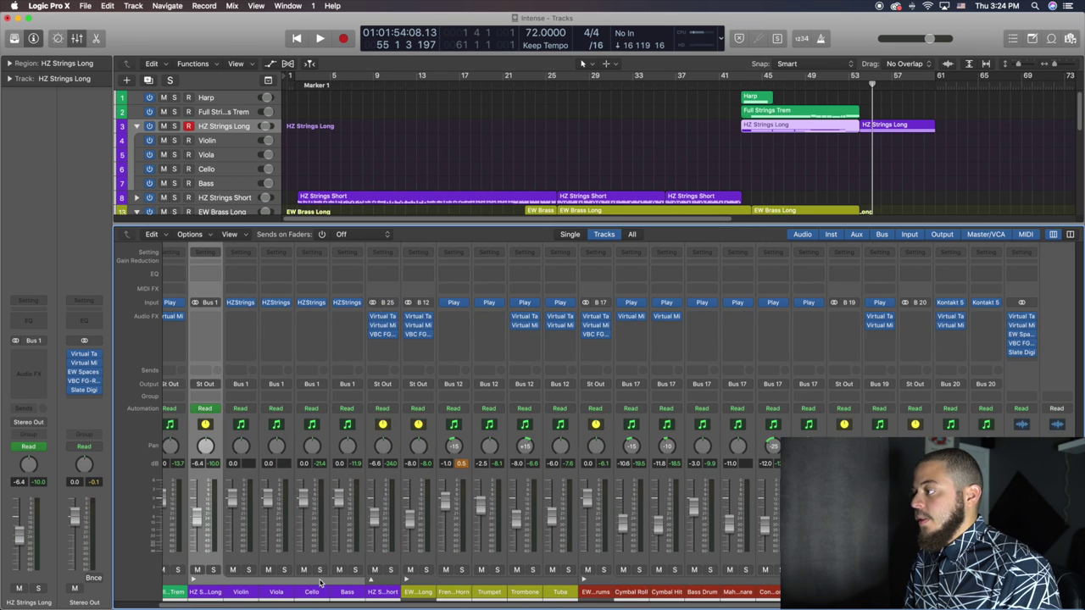
pyautogui.click(407, 581)
pyautogui.click(487, 579)
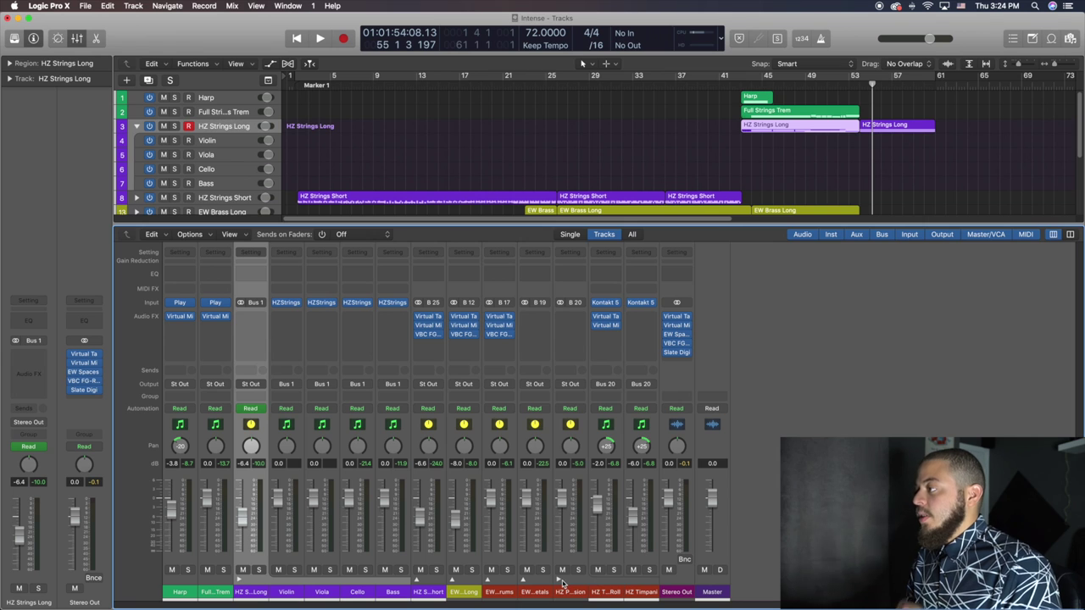
pyautogui.click(562, 583)
pyautogui.click(558, 581)
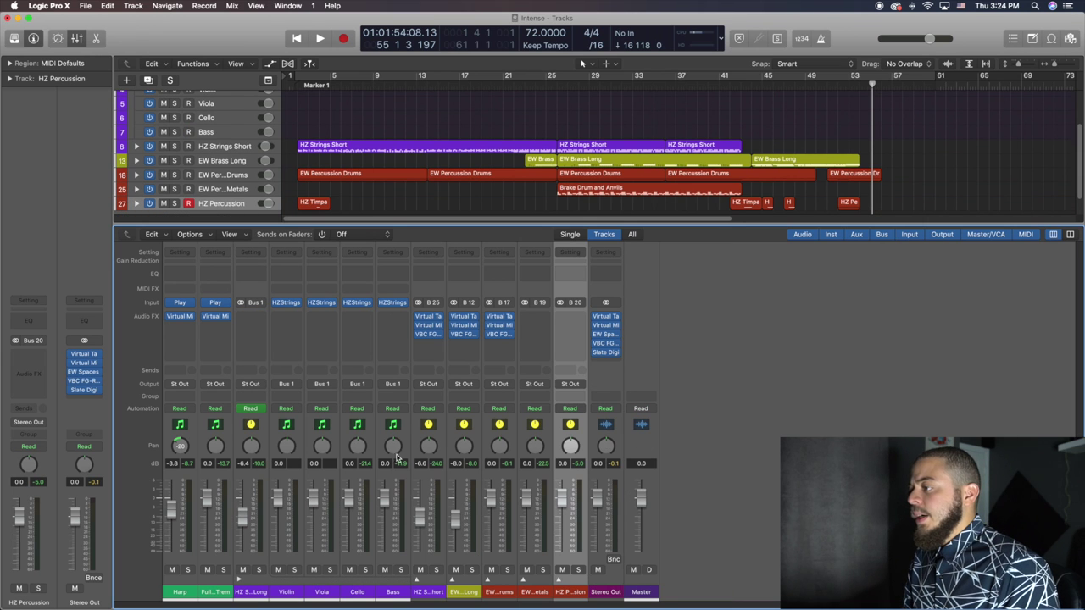
# Inspect the Virtual Mix Rack plug-in on the Harp and Full Strings Trem channels, closing each plug-in window.
pyautogui.click(180, 316)
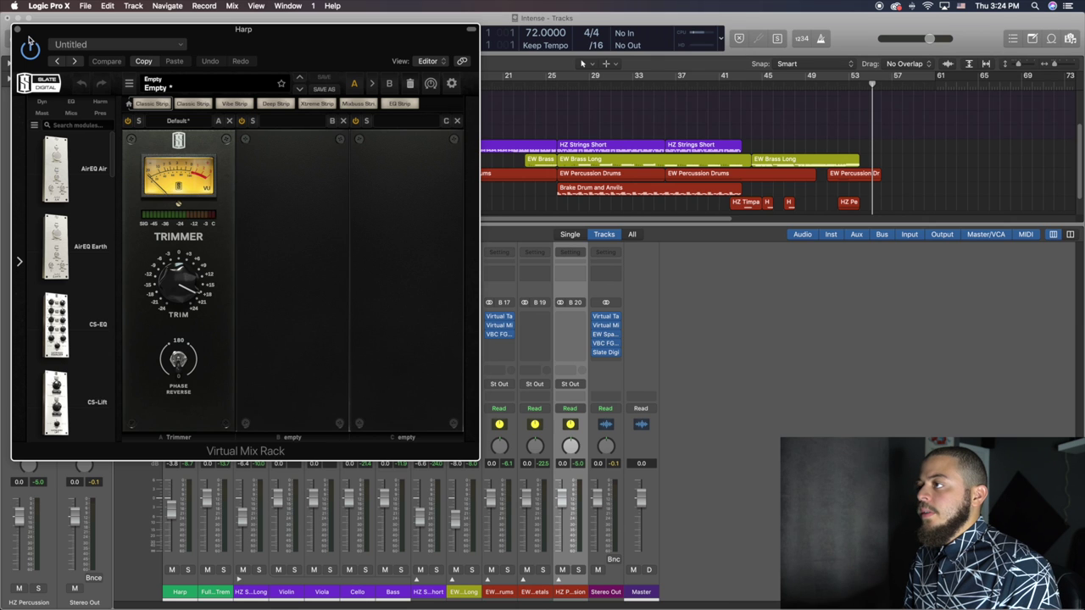
pyautogui.moveTo(34, 32); pyautogui.dragTo(252, 117)
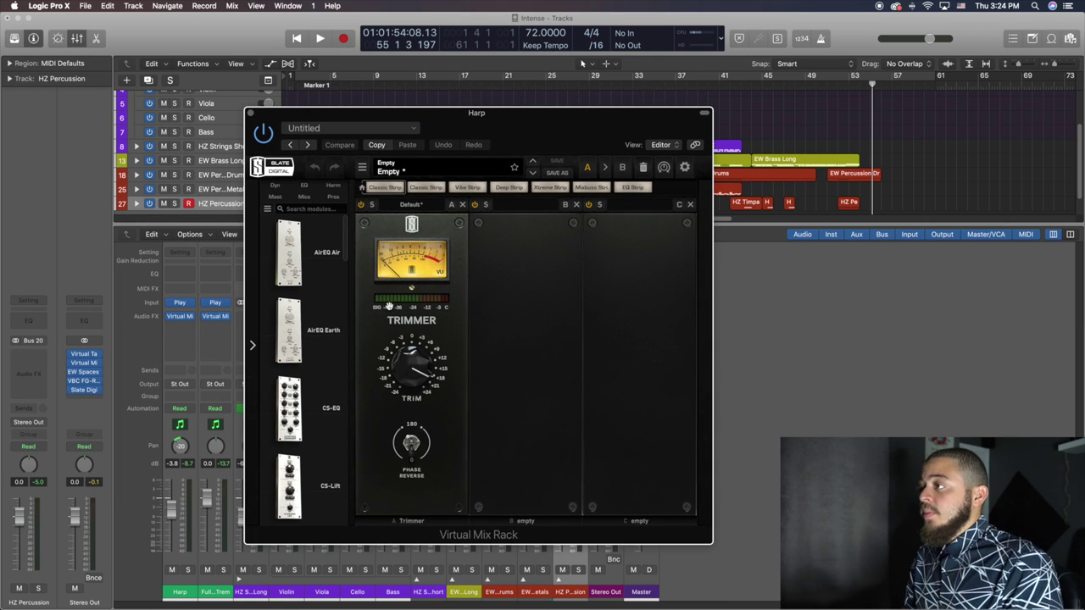
pyautogui.click(251, 113)
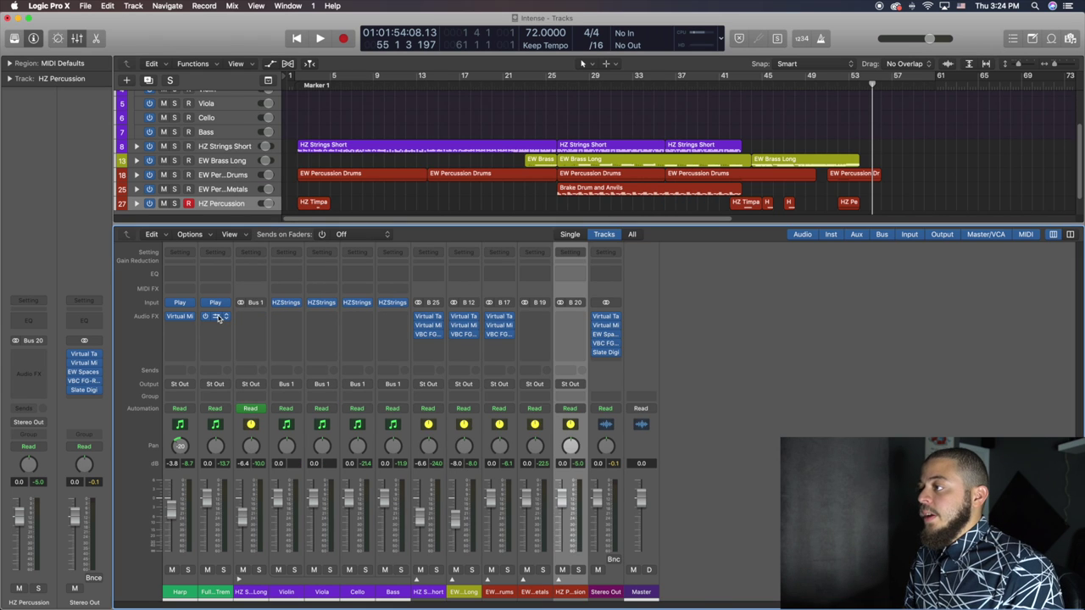
pyautogui.click(215, 317)
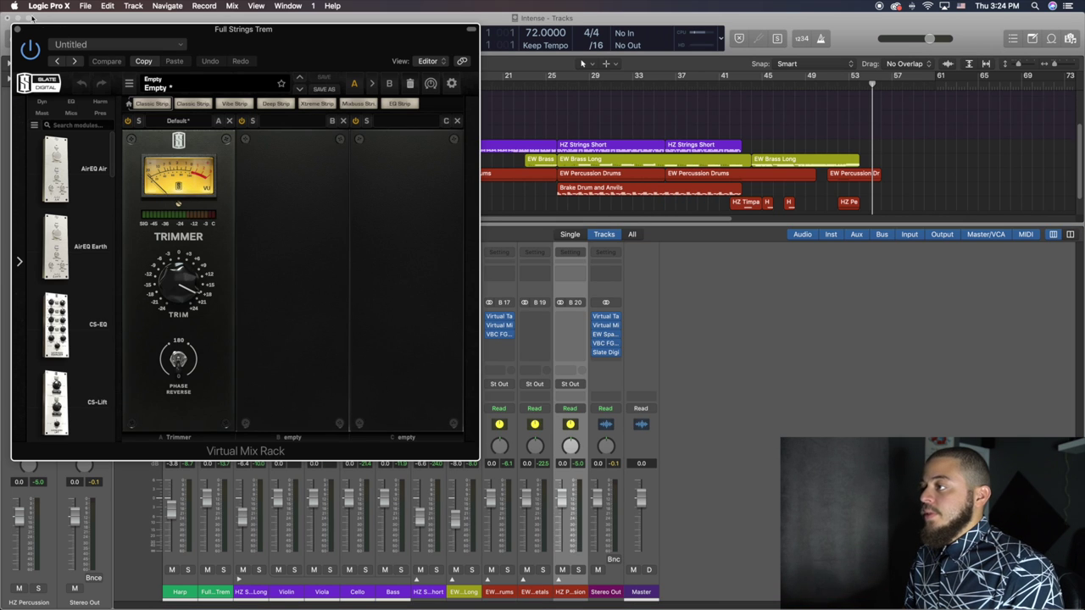
pyautogui.press('super+w')
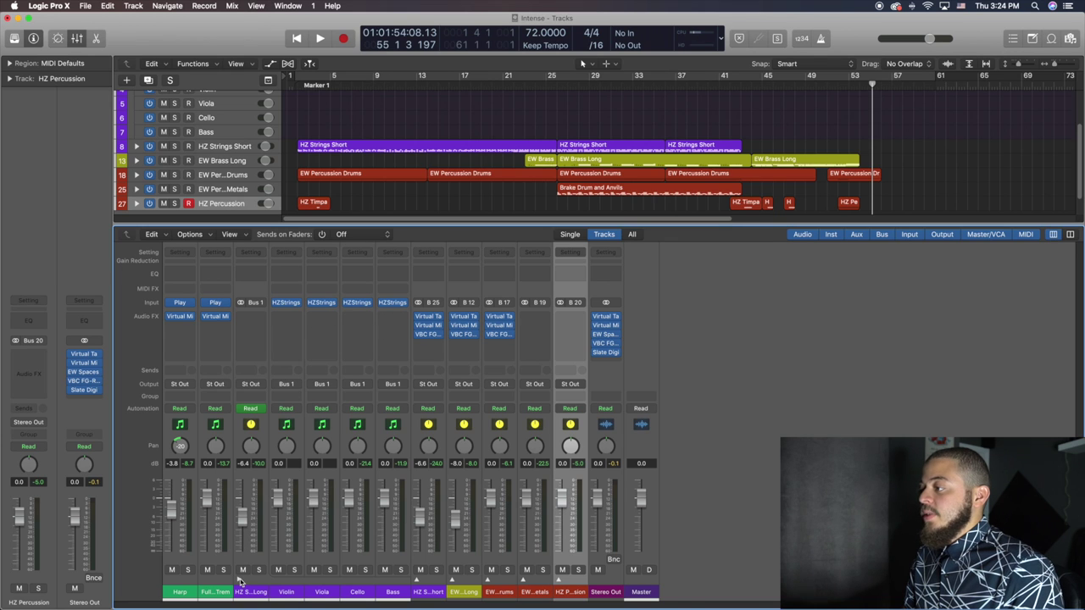
# Collapse the HZ Strings Long stack and inspect the Virtual Tape Machines plug-in on the HZ Strings Short channel, closing its window.
pyautogui.press('super+BackSpace')
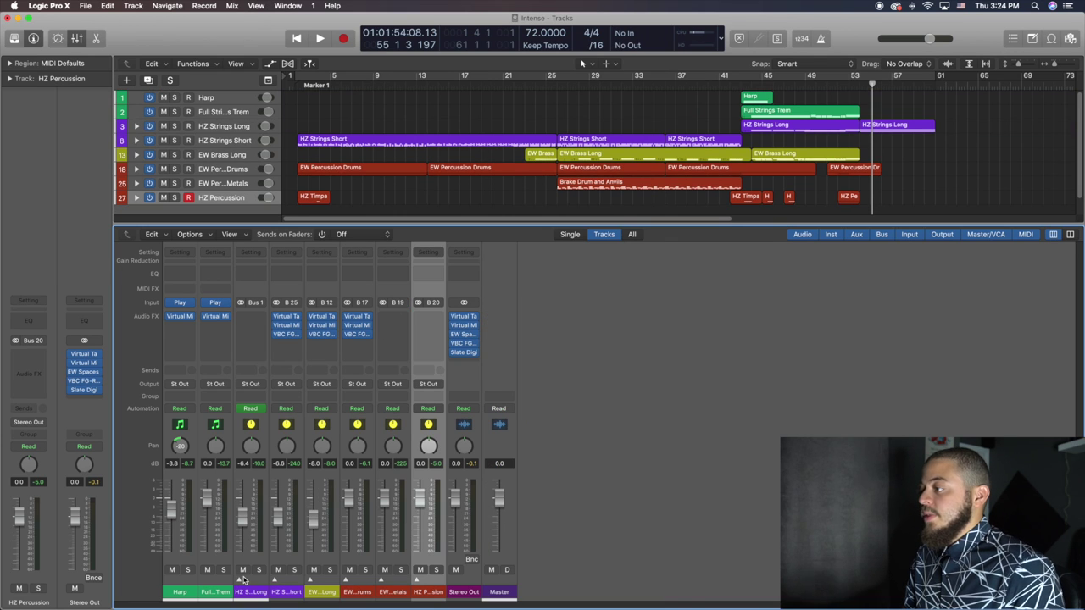
pyautogui.click(287, 316)
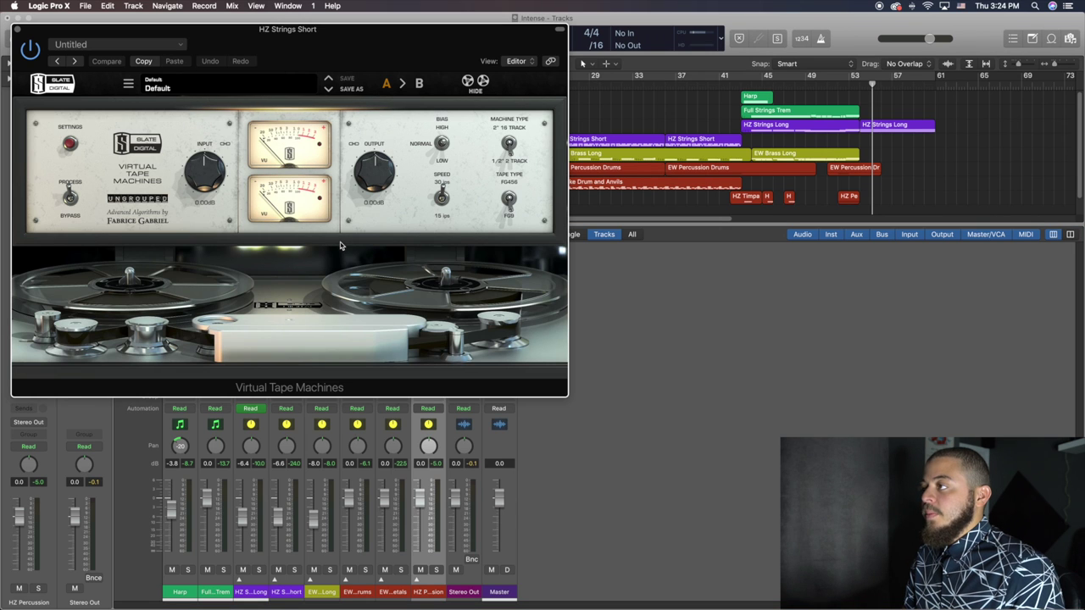
pyautogui.moveTo(319, 61); pyautogui.dragTo(374, 96)
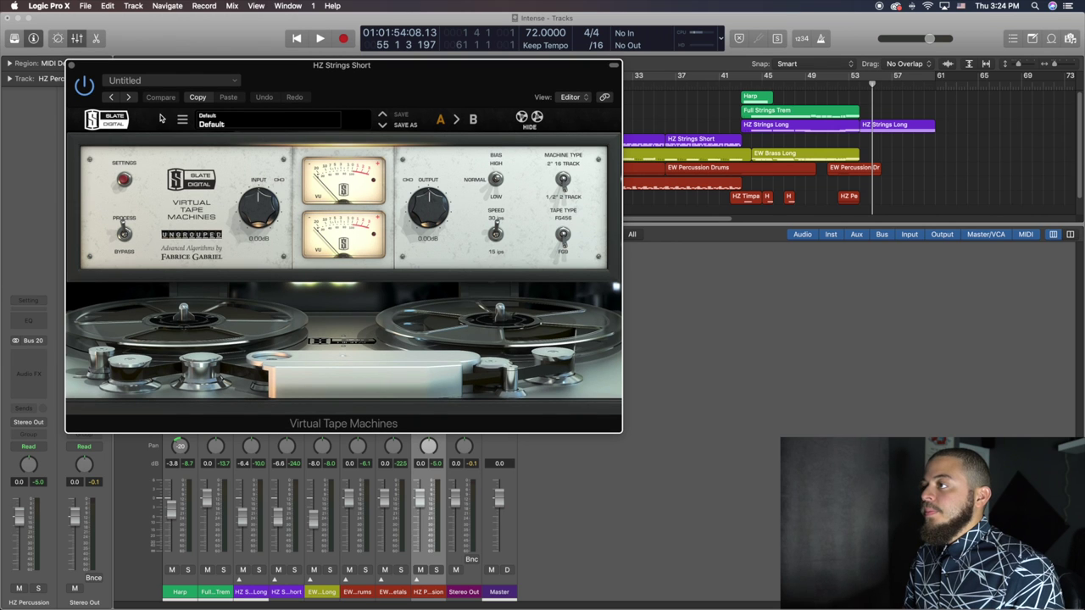
pyautogui.press('super+w')
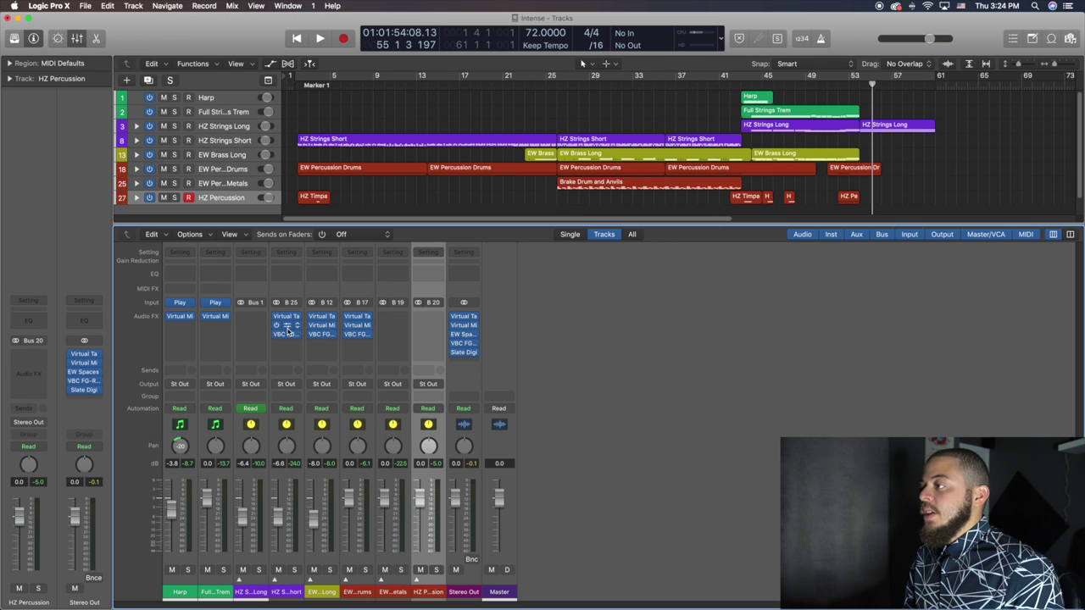
# Inspect the Virtual Mix Rack on HZ Strings Short and the Virtual Tape Machines on EW Brass Long, closing each plug-in window.
pyautogui.click(289, 327)
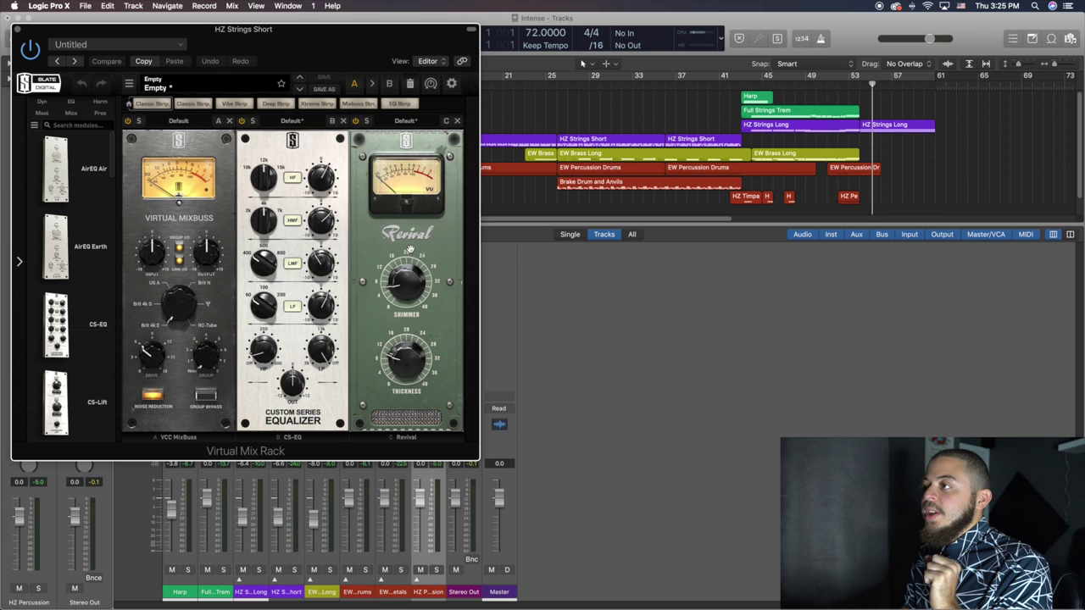
pyautogui.click(17, 29)
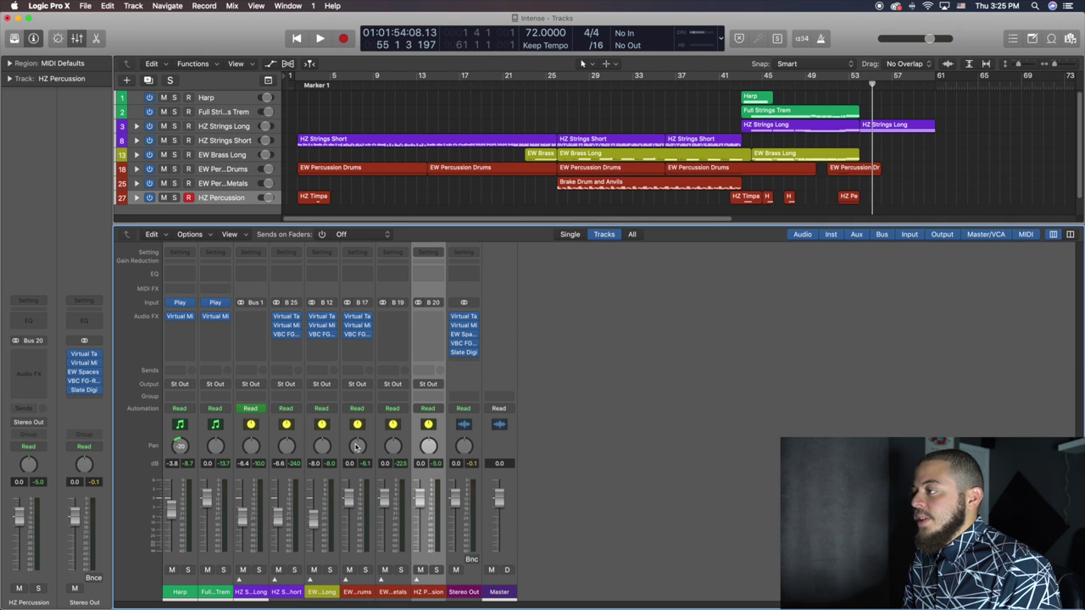
pyautogui.click(327, 319)
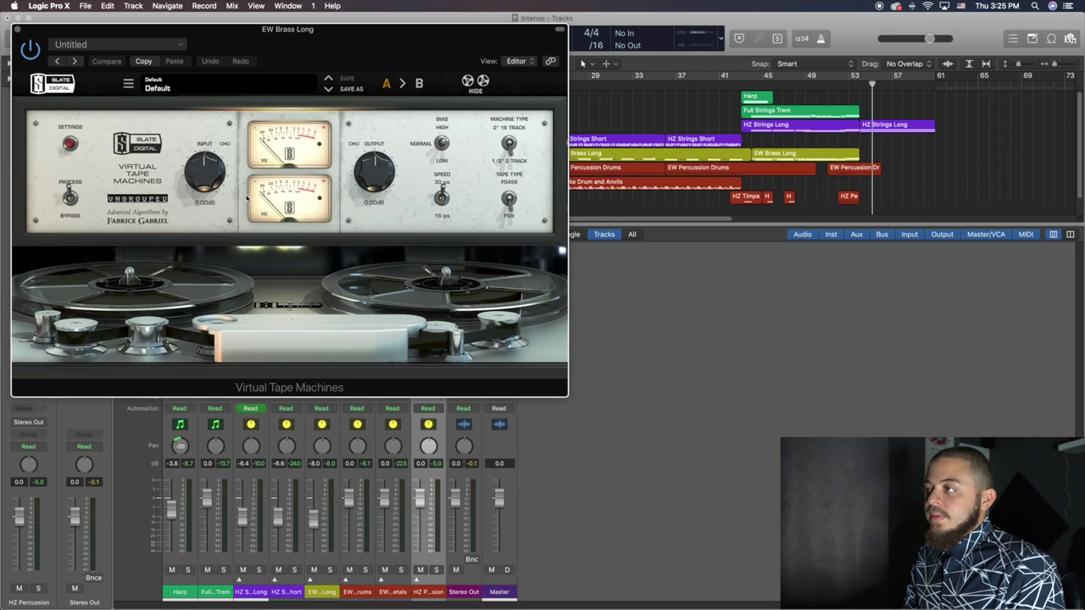
pyautogui.click(15, 29)
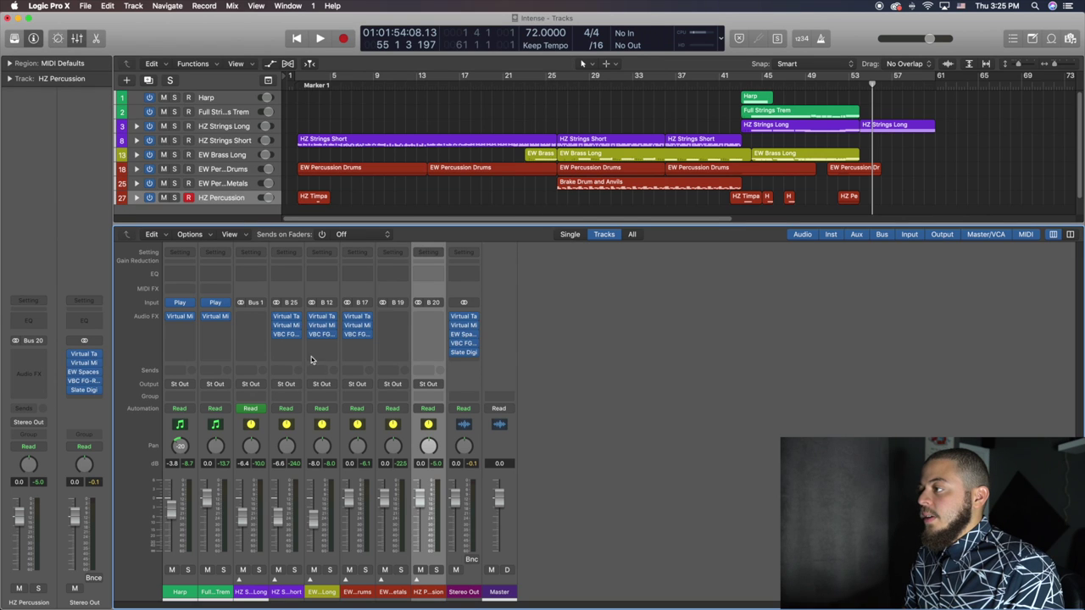
# Inspect the Virtual Mix Rack modules on the EW Brass Long channel, including the CS-Lift's High Lift amount, and close the plug-in window.
pyautogui.click(322, 328)
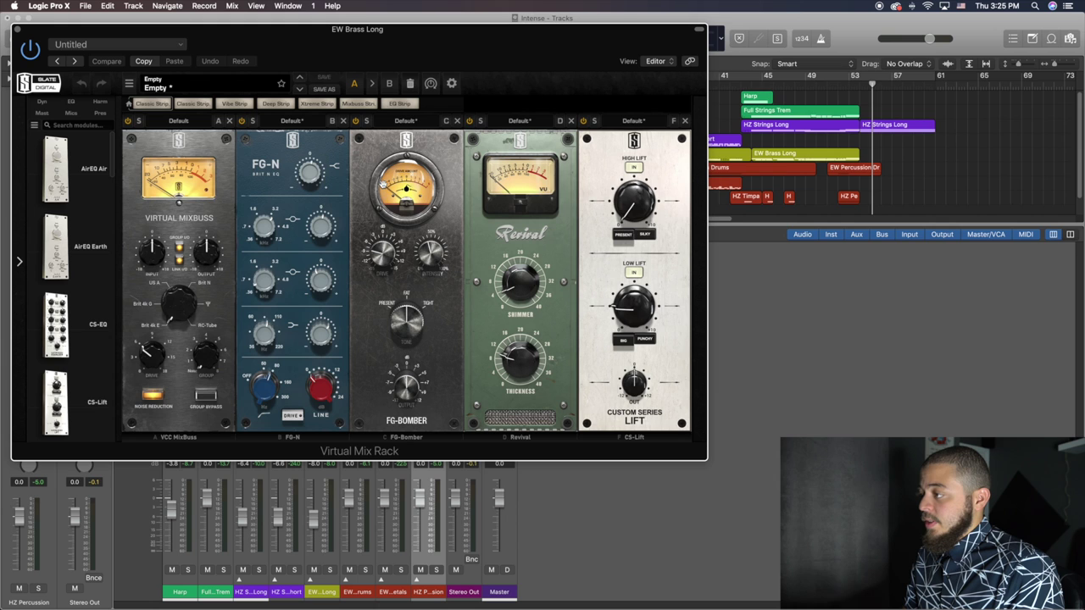
pyautogui.moveTo(416, 49); pyautogui.dragTo(727, 81)
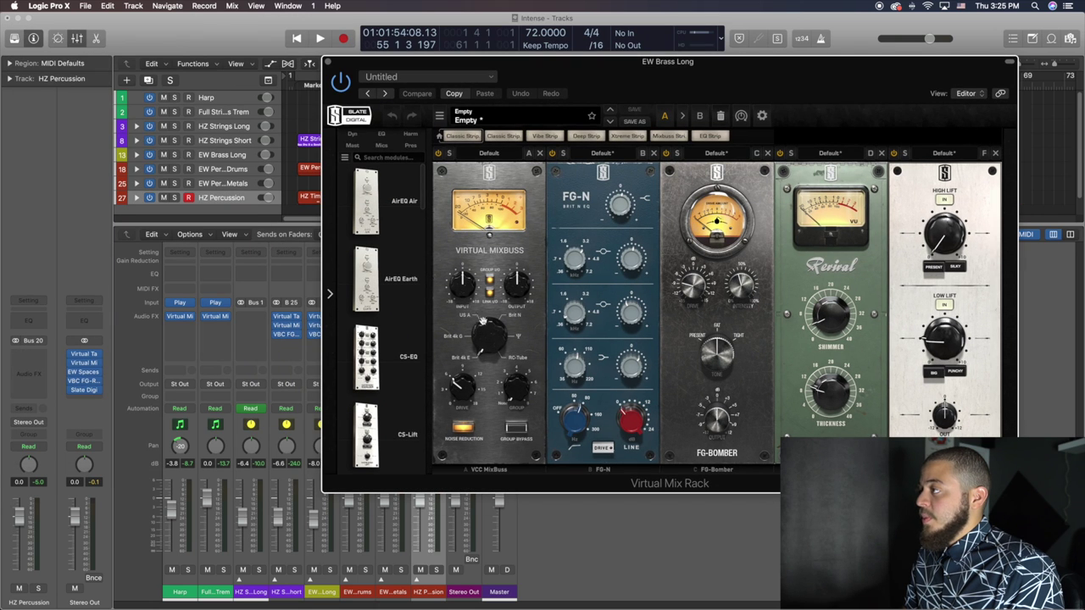
pyautogui.moveTo(621, 84); pyautogui.dragTo(512, 63)
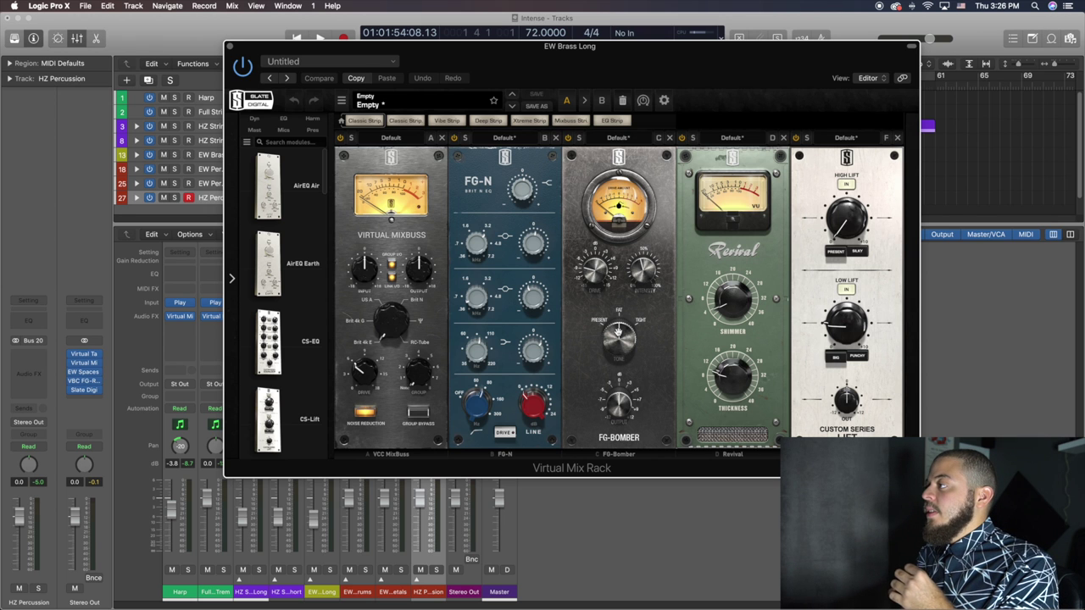
pyautogui.moveTo(645, 53); pyautogui.dragTo(524, 137)
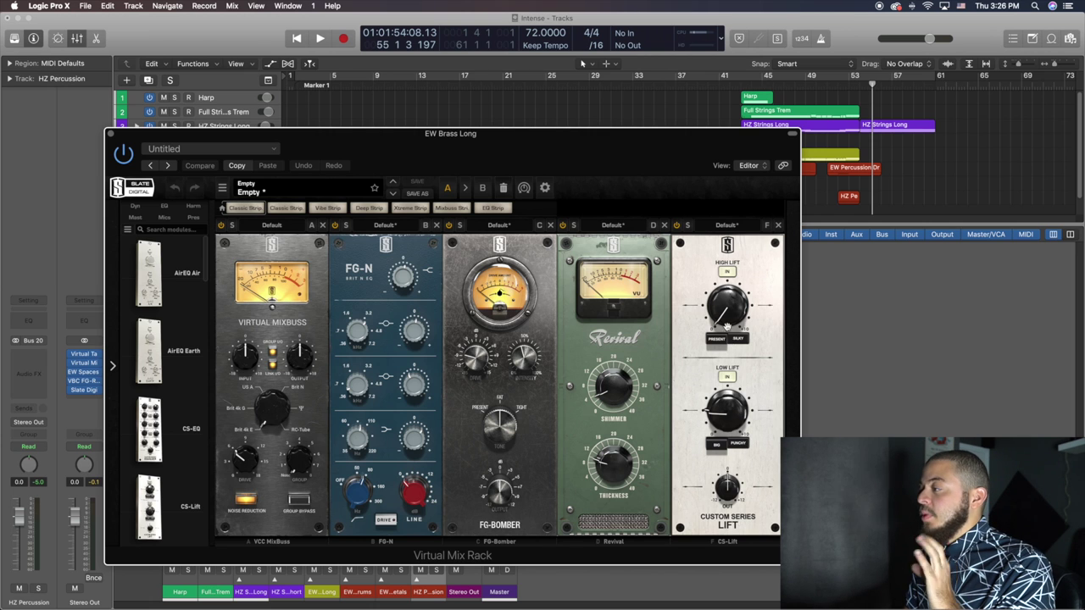
pyautogui.moveTo(728, 325); pyautogui.dragTo(726, 319)
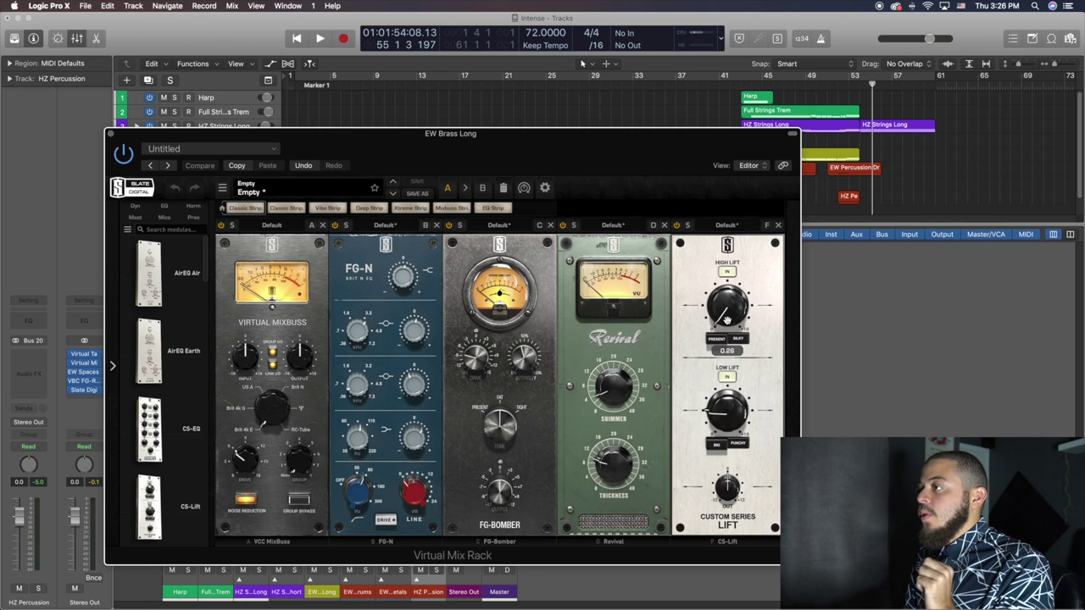
pyautogui.click(113, 134)
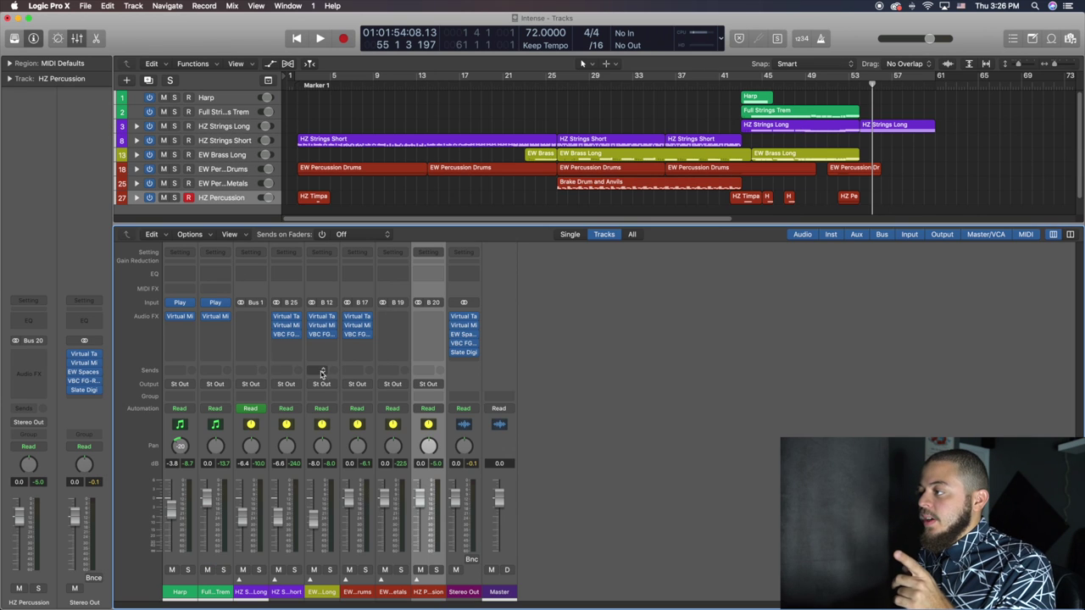
# Inspect the threshold, ratio and attack of the VBC FG-Red compressor on the EW Brass Long channel and close its window.
pyautogui.click(322, 335)
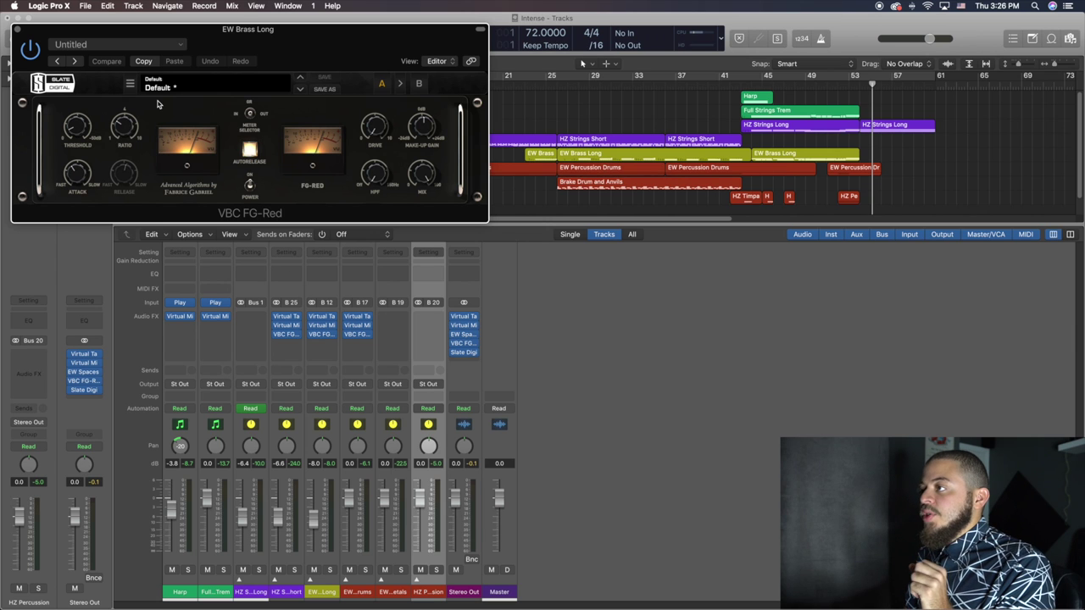
pyautogui.moveTo(95, 30); pyautogui.dragTo(119, 55)
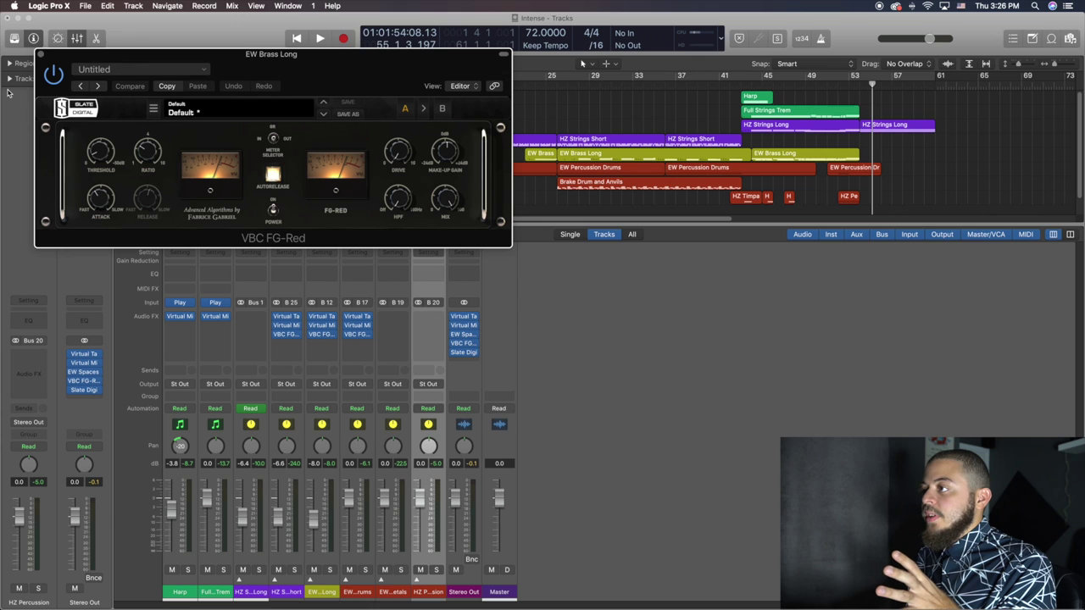
pyautogui.moveTo(87, 150); pyautogui.dragTo(93, 154)
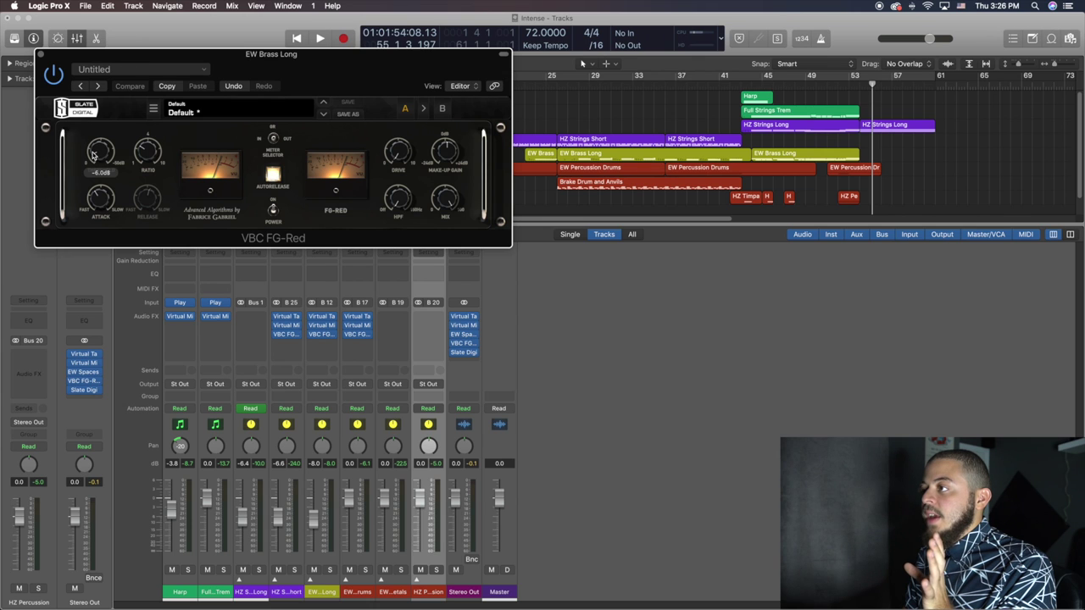
pyautogui.moveTo(155, 158)
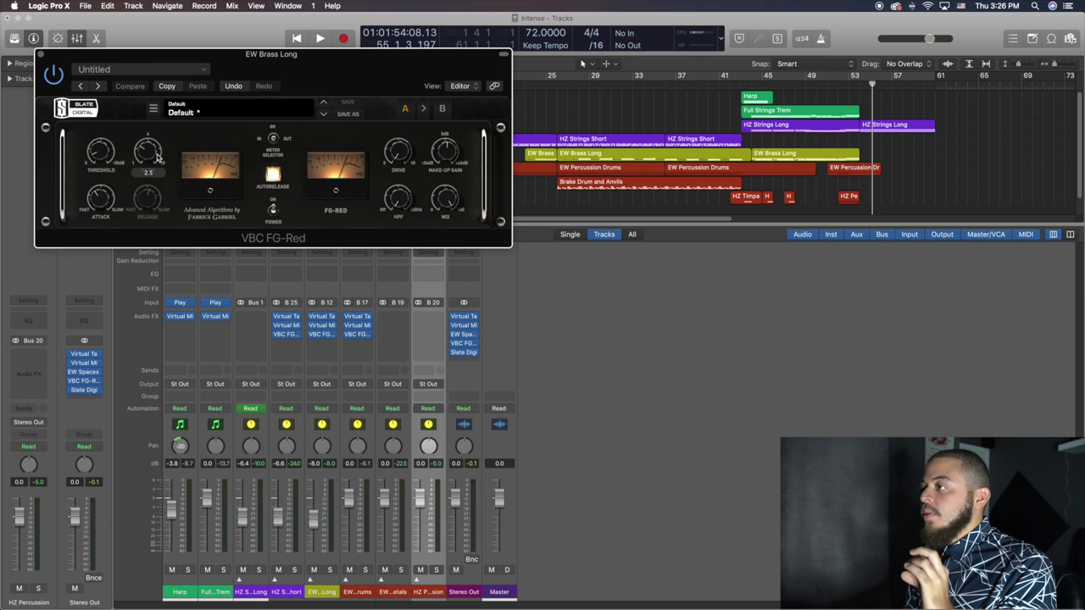
pyautogui.moveTo(96, 195)
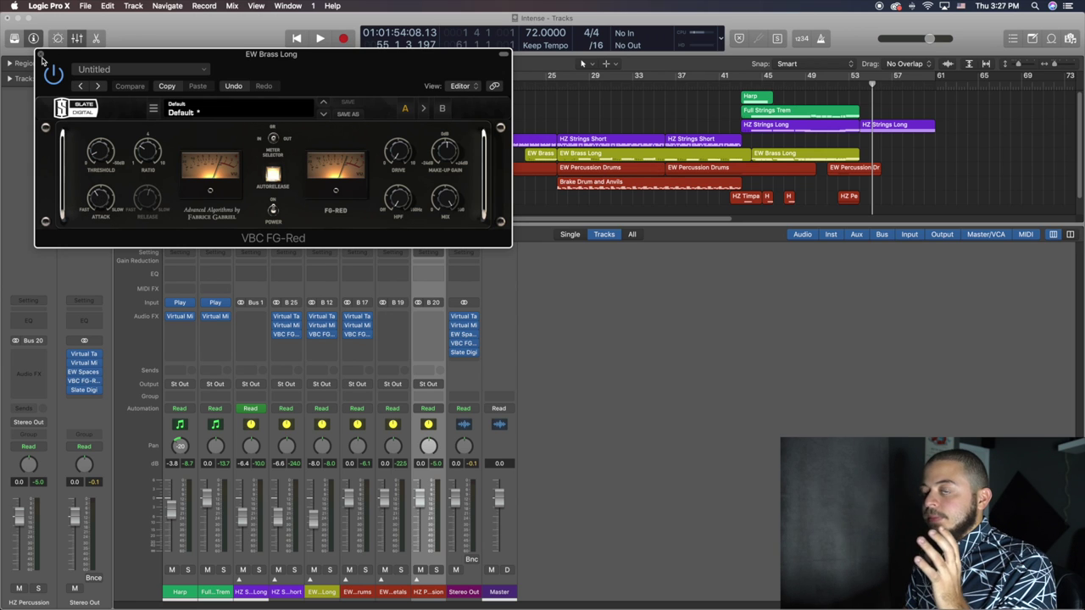
pyautogui.click(40, 54)
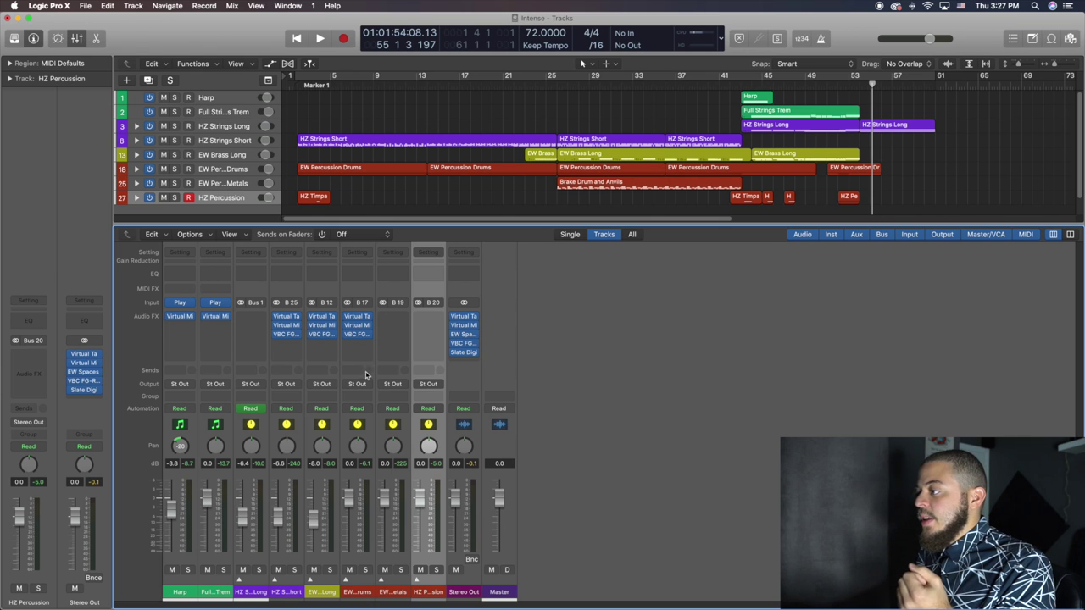
# Inspect the Virtual Tape Machines and Virtual Mix Rack plug-ins on the EW Percussion Drums channel, closing each window.
pyautogui.click(353, 327)
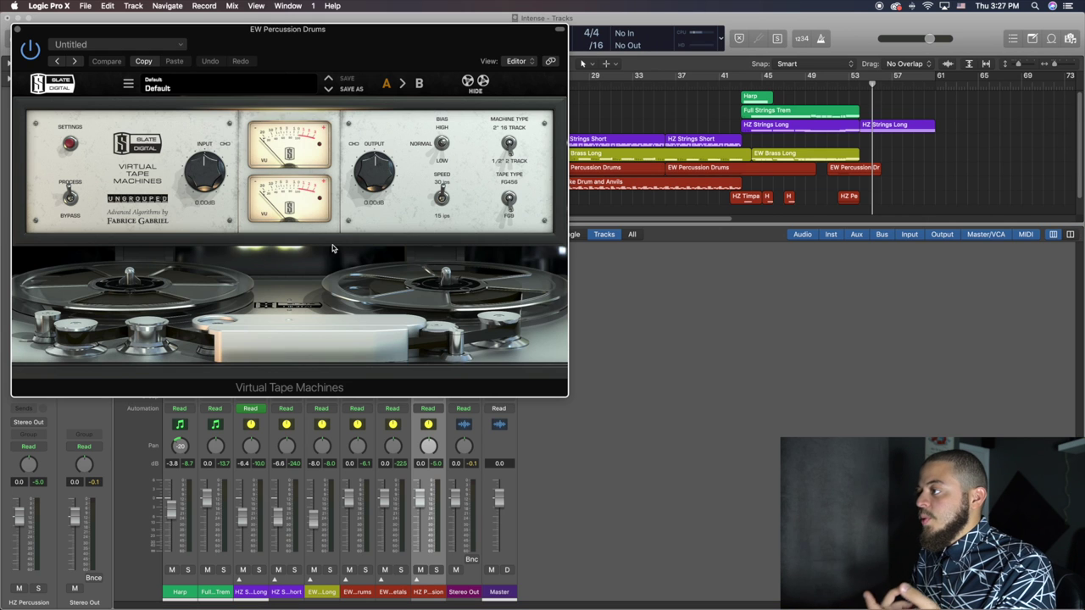
pyautogui.click(16, 30)
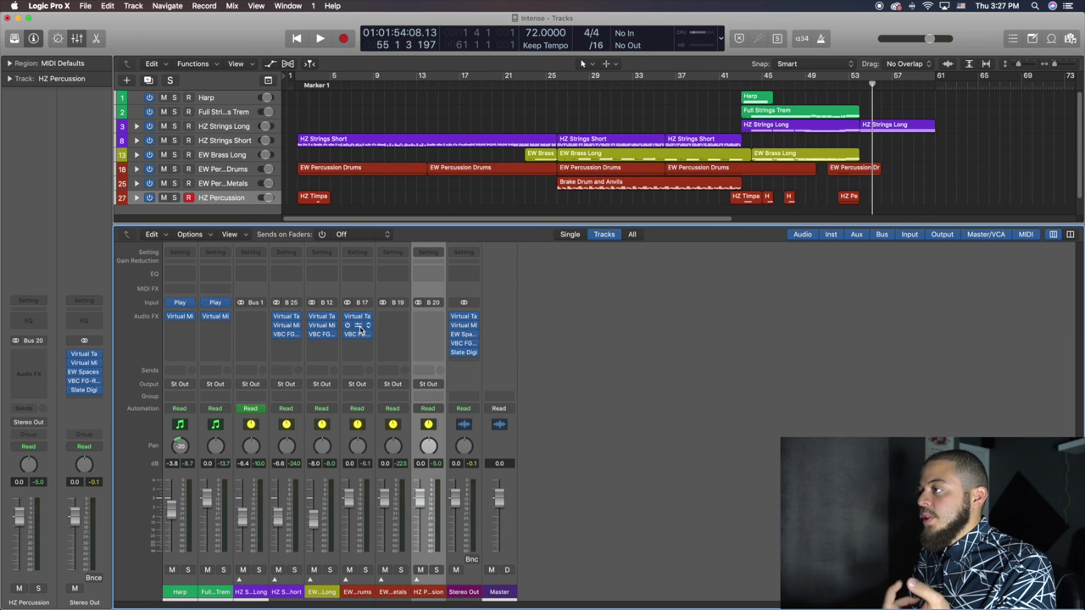
pyautogui.click(356, 326)
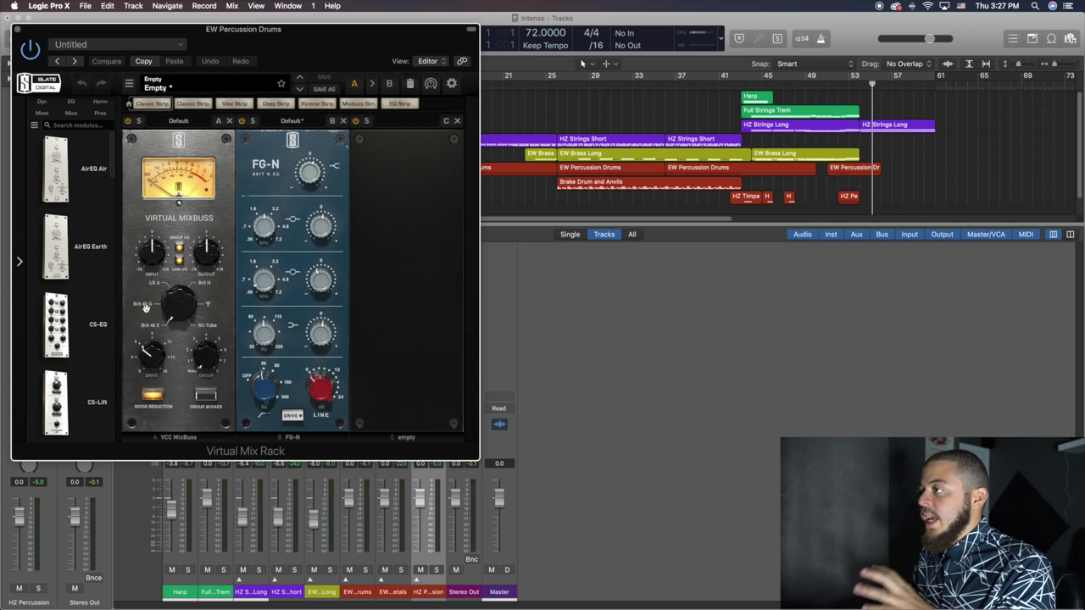
pyautogui.click(18, 32)
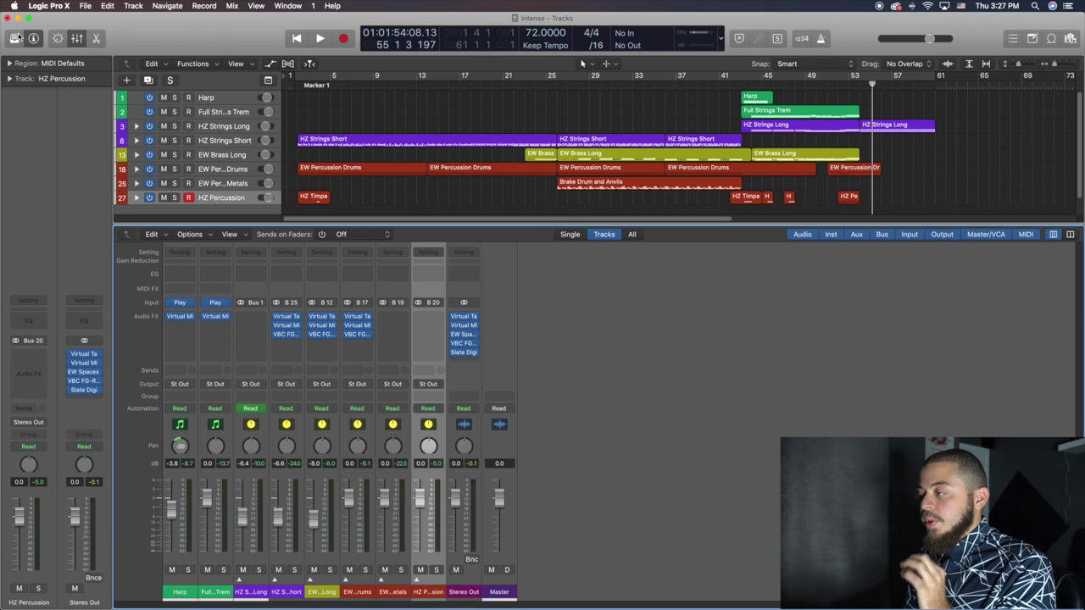
# Check the ratio and threshold of the VBC FG-Red compressor on the EW Percussion Drums channel and close its window.
pyautogui.click(358, 335)
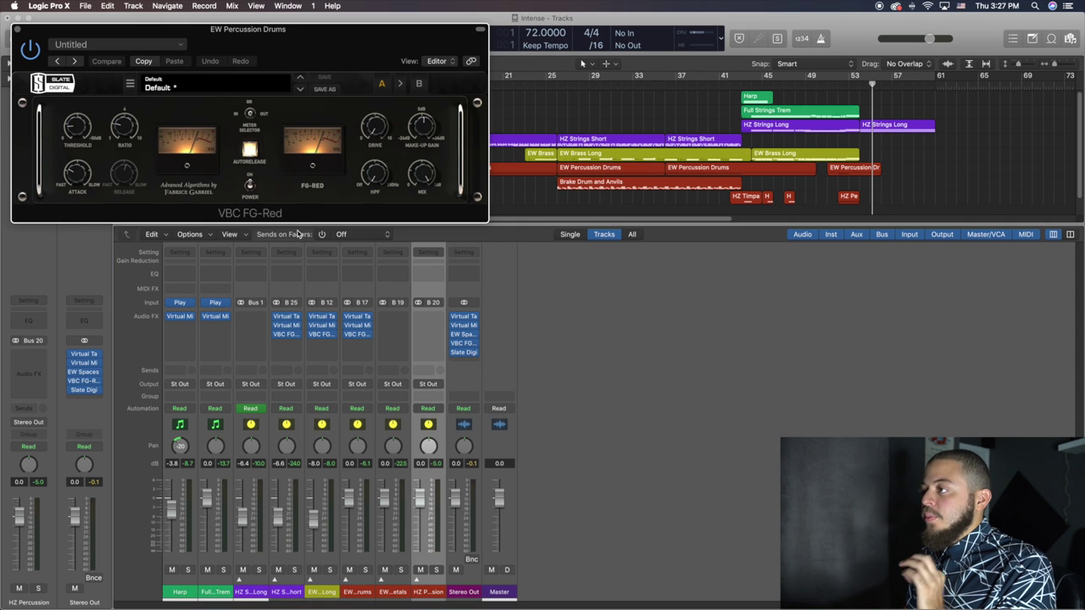
pyautogui.click(134, 130)
pyautogui.moveTo(78, 128)
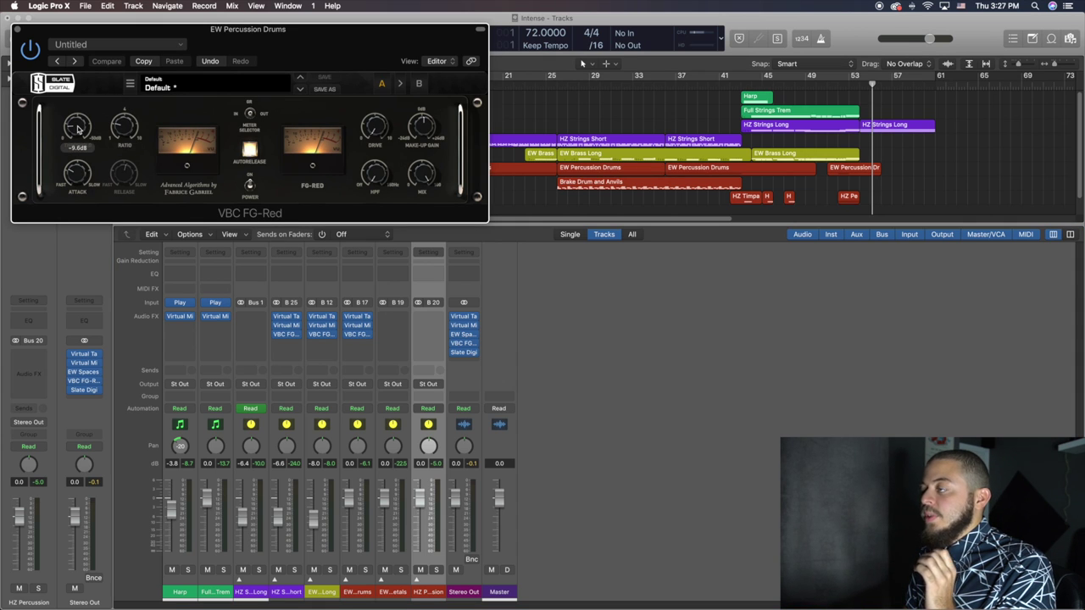
pyautogui.click(18, 29)
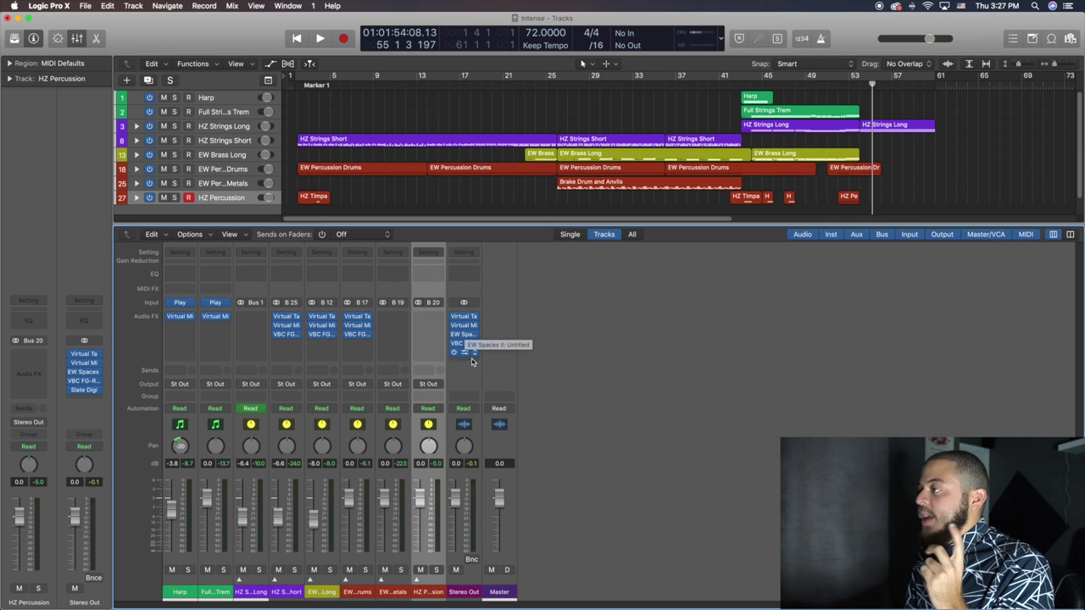
# Inspect the Virtual Tape Machines and the Virtual Mix Rack's equalizer on the Stereo Out channel, closing each plug-in window.
pyautogui.click(463, 318)
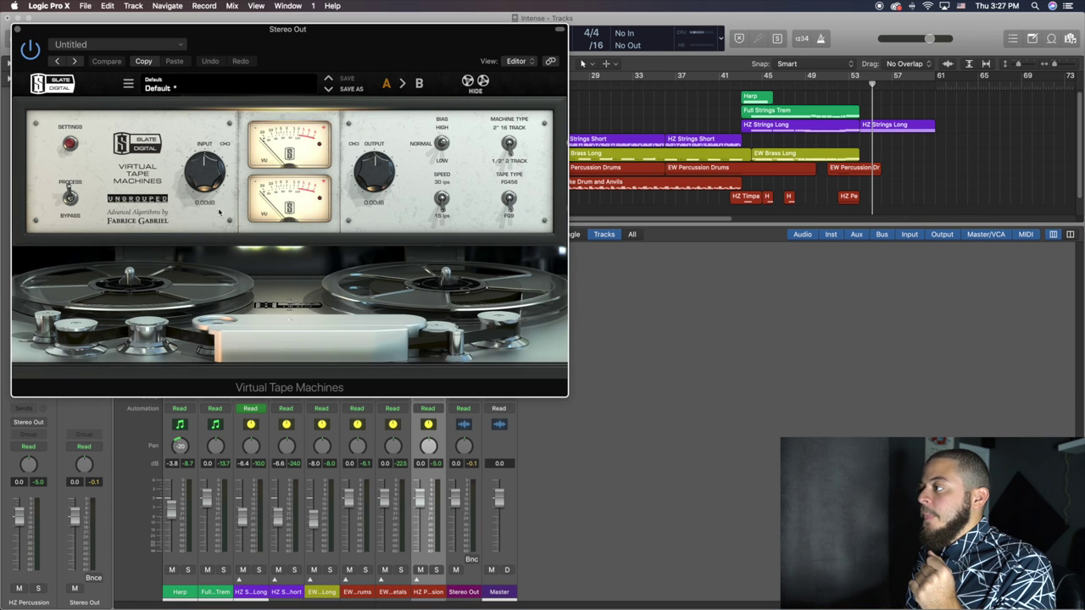
pyautogui.click(15, 30)
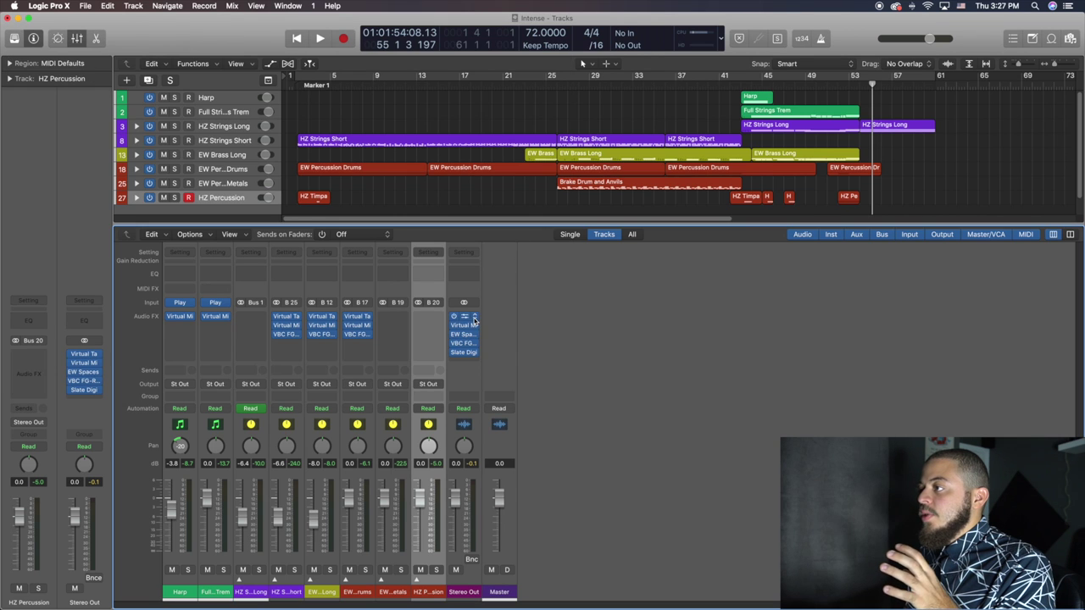
pyautogui.click(464, 329)
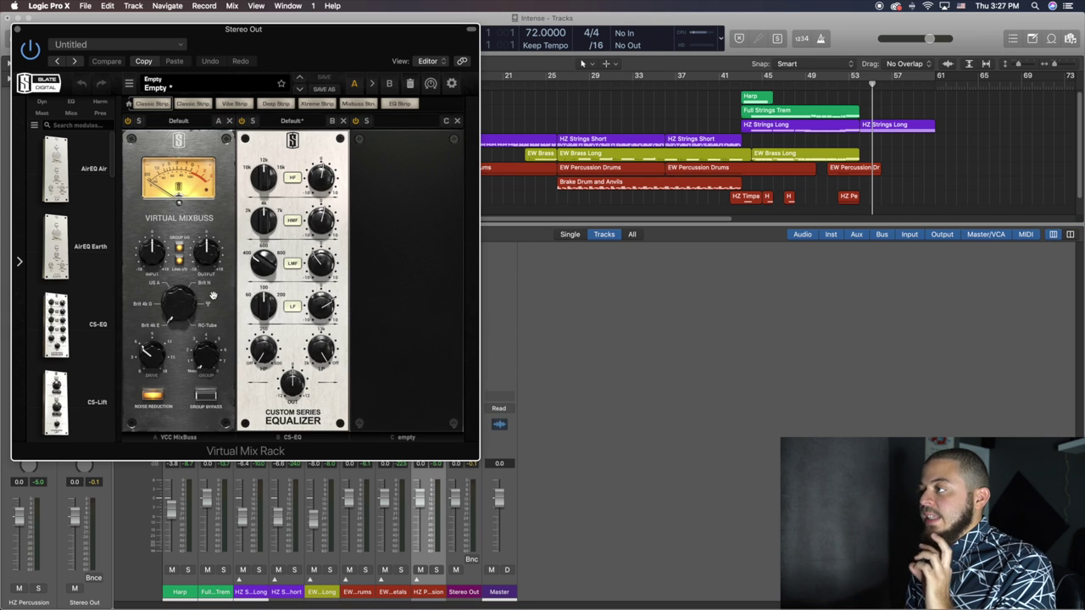
pyautogui.click(291, 263)
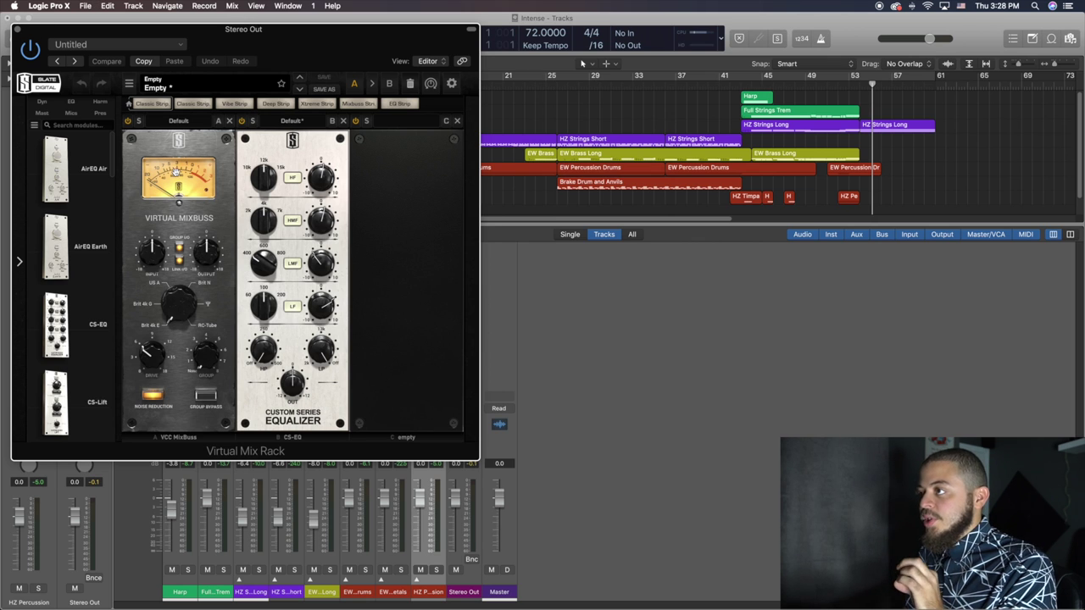
pyautogui.click(17, 30)
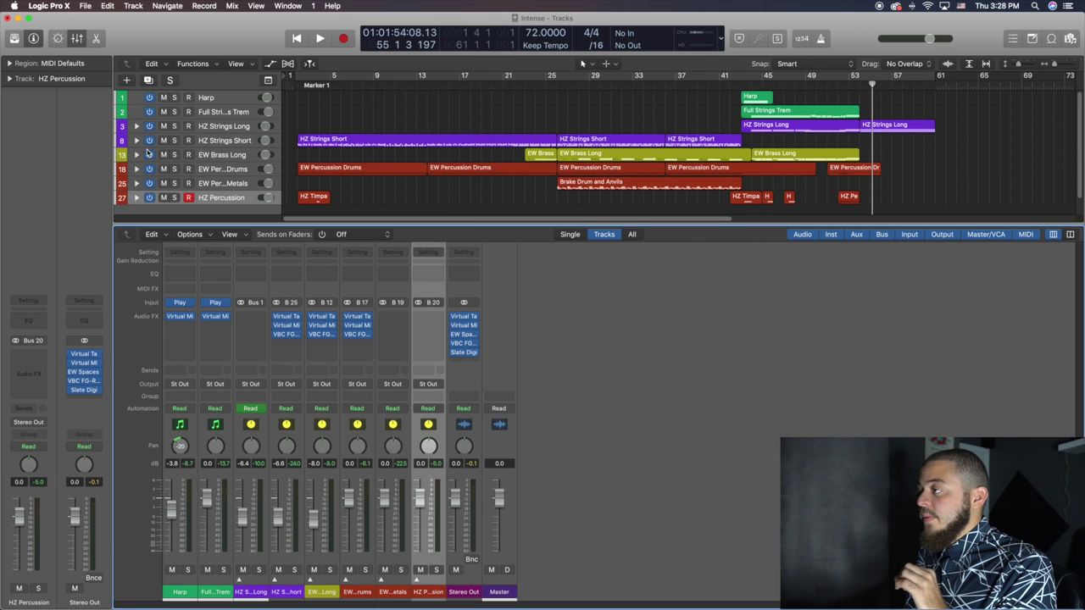
# Show the display page of the EW Spaces II reverb on Stereo Out, check its wet level and close the window.
pyautogui.click(463, 334)
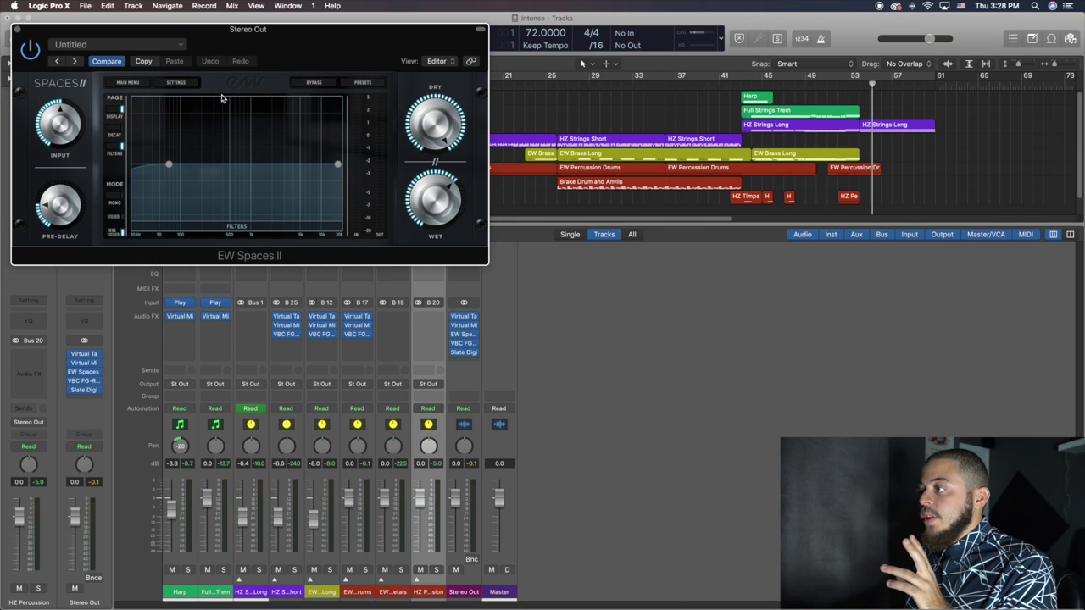
pyautogui.click(110, 116)
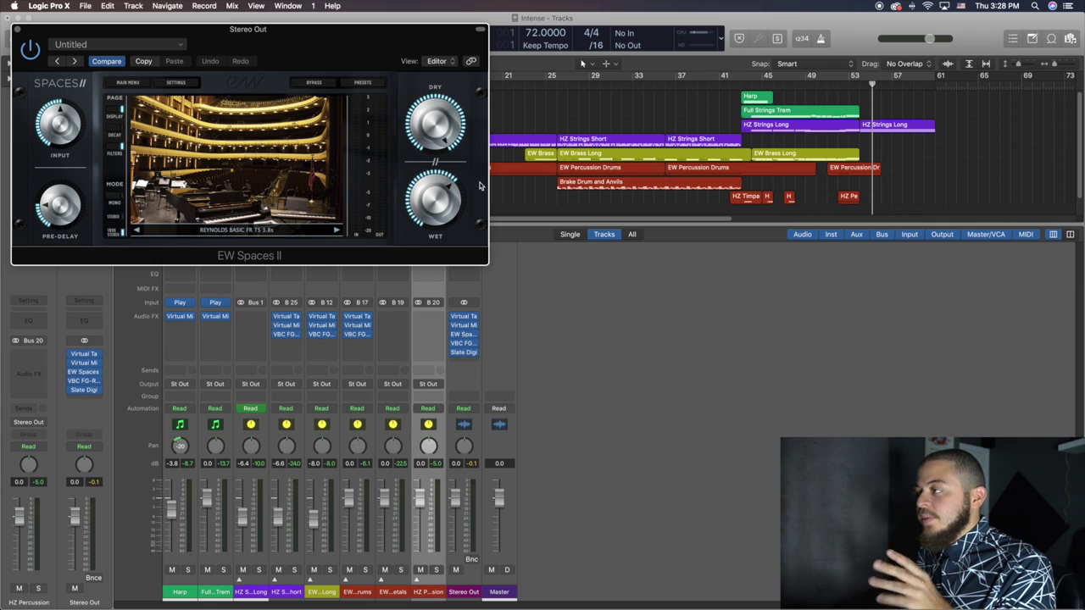
pyautogui.moveTo(458, 193)
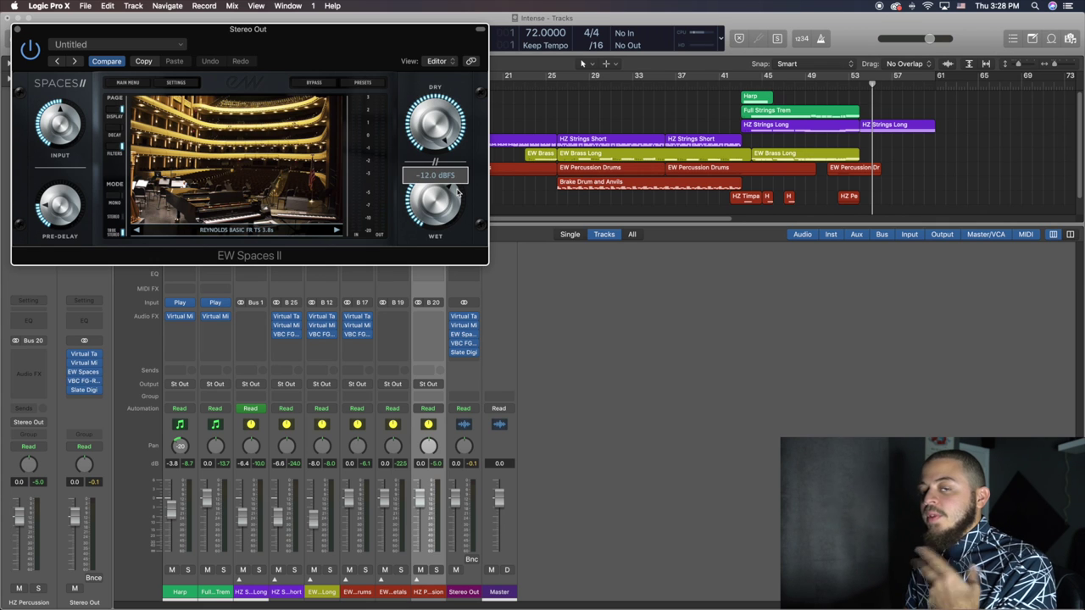
pyautogui.click(17, 31)
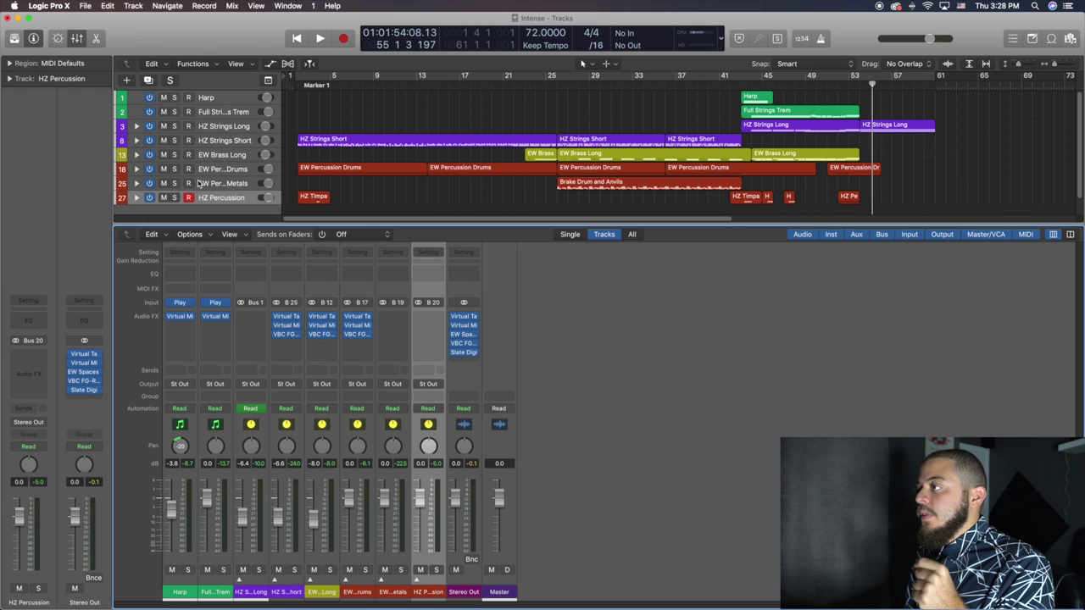
# Check the threshold and ratio of the VBC FG-Red compressor on the Stereo Out channel and close its window.
pyautogui.click(463, 344)
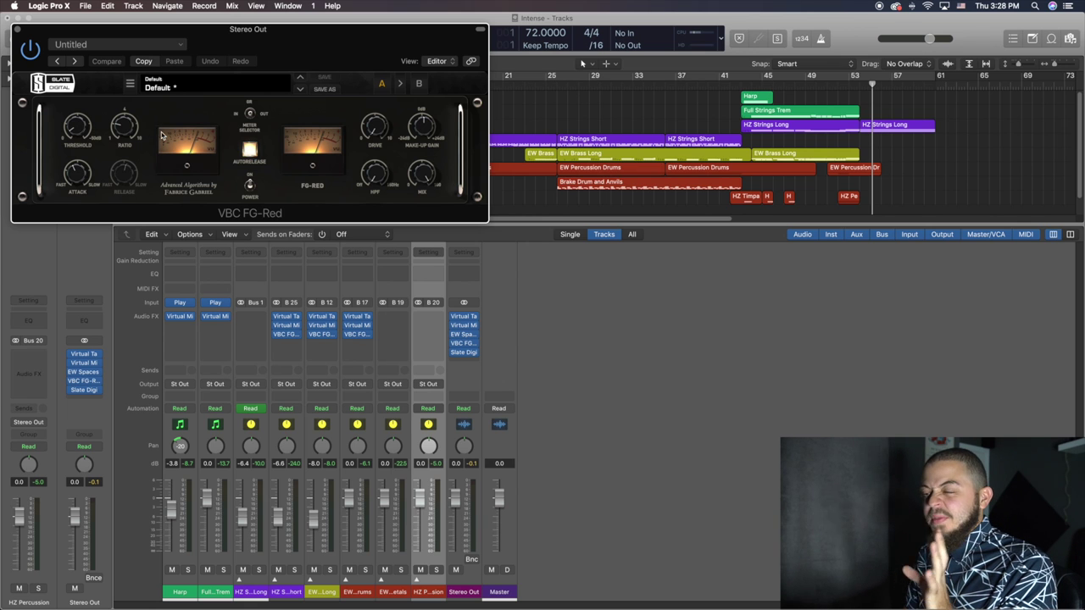
pyautogui.moveTo(76, 128); pyautogui.dragTo(76, 131)
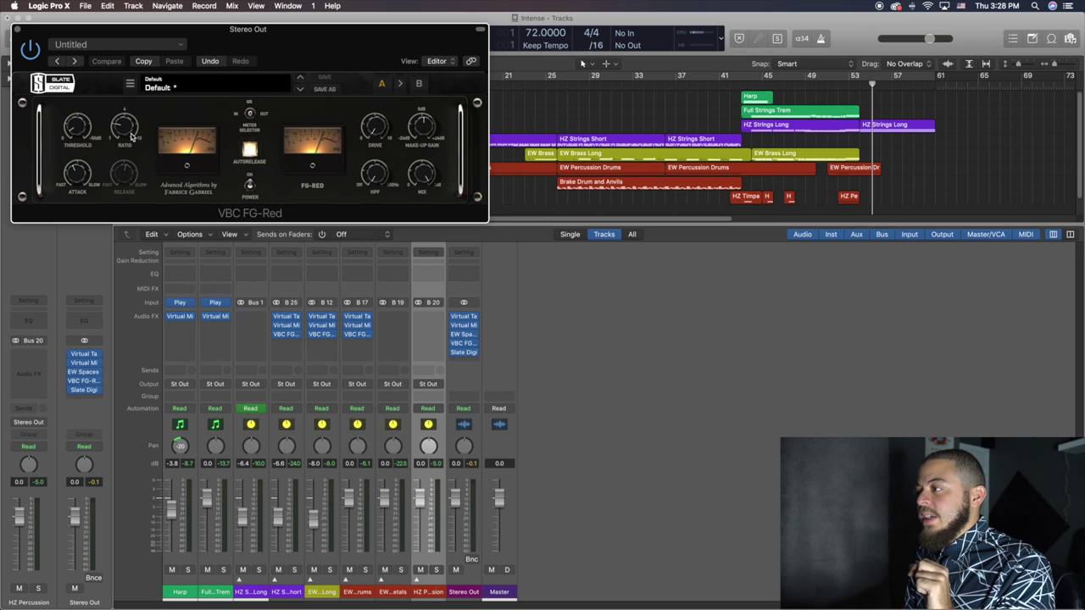
pyautogui.moveTo(132, 135)
pyautogui.click(17, 29)
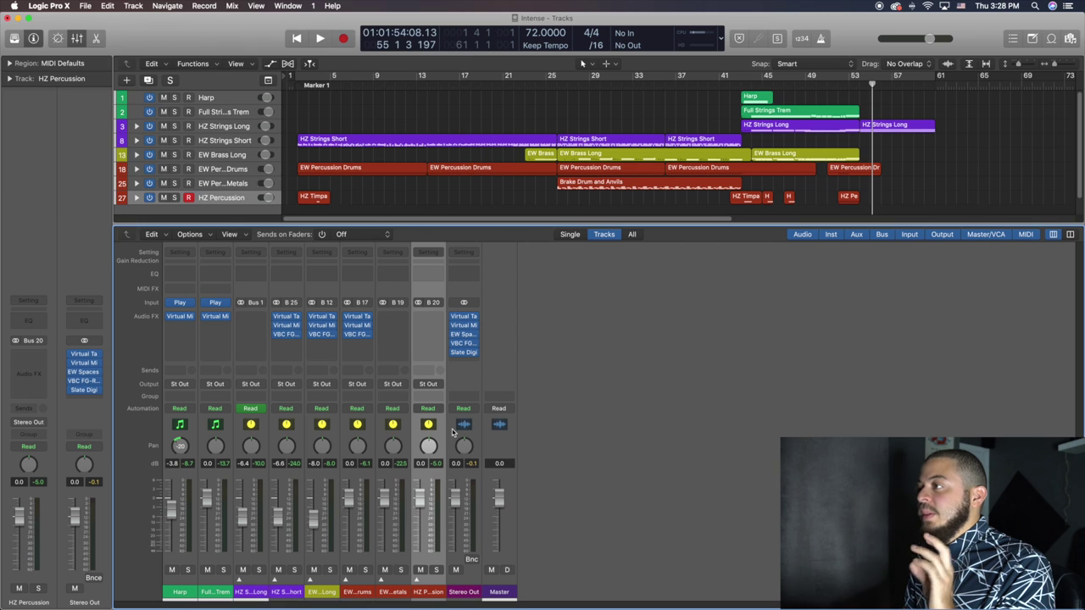
# Inspect the compressor section and ratio of the Slate Digital FG-X plug-in on the Stereo Out channel and close its window.
pyautogui.click(465, 353)
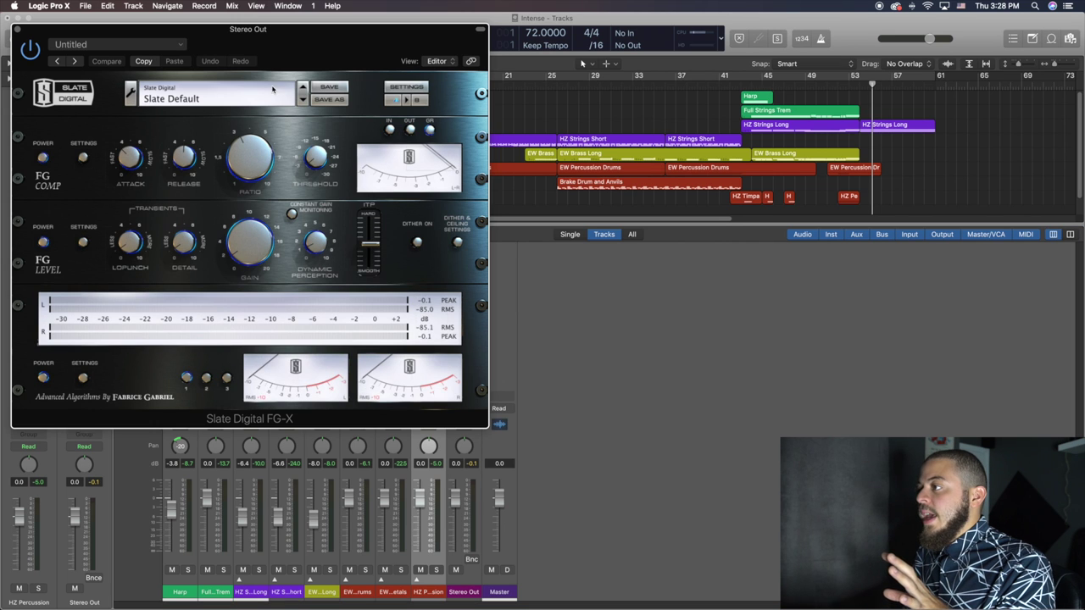
pyautogui.moveTo(281, 50); pyautogui.dragTo(382, 89)
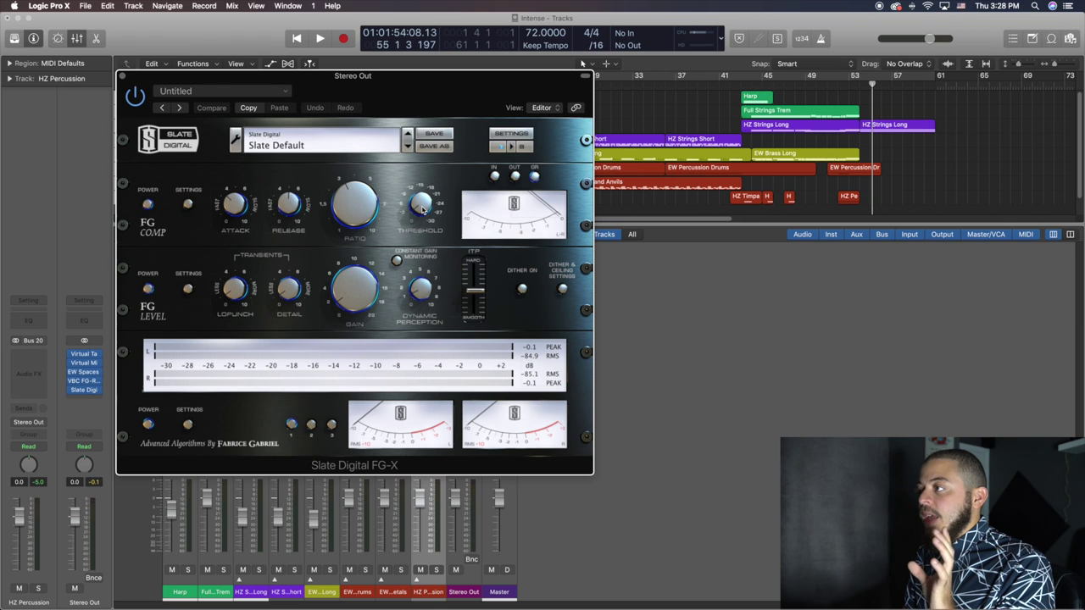
pyautogui.click(357, 201)
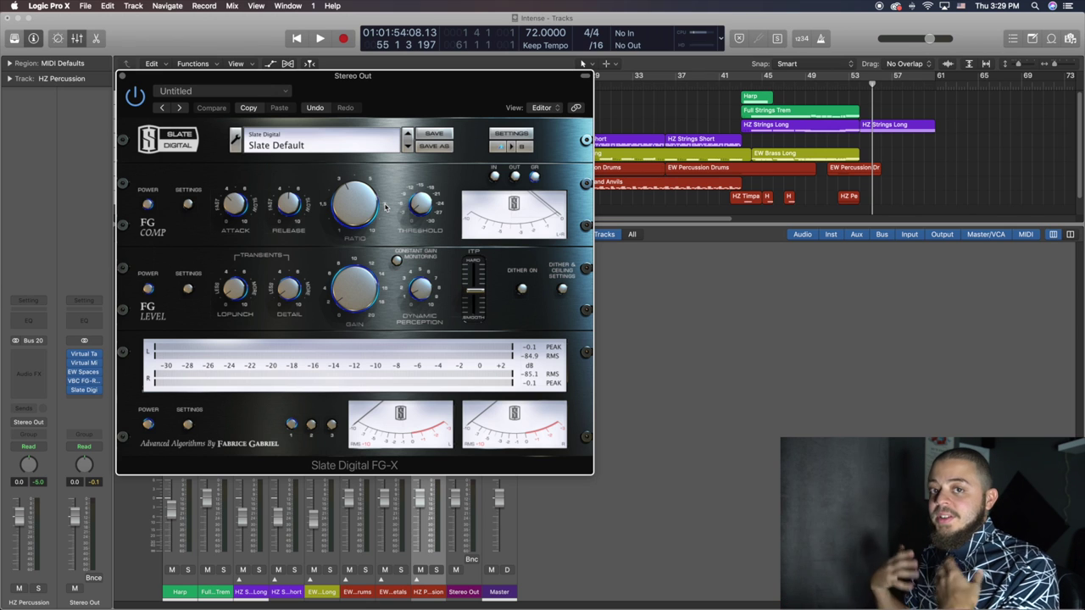
pyautogui.press('super+Tab')
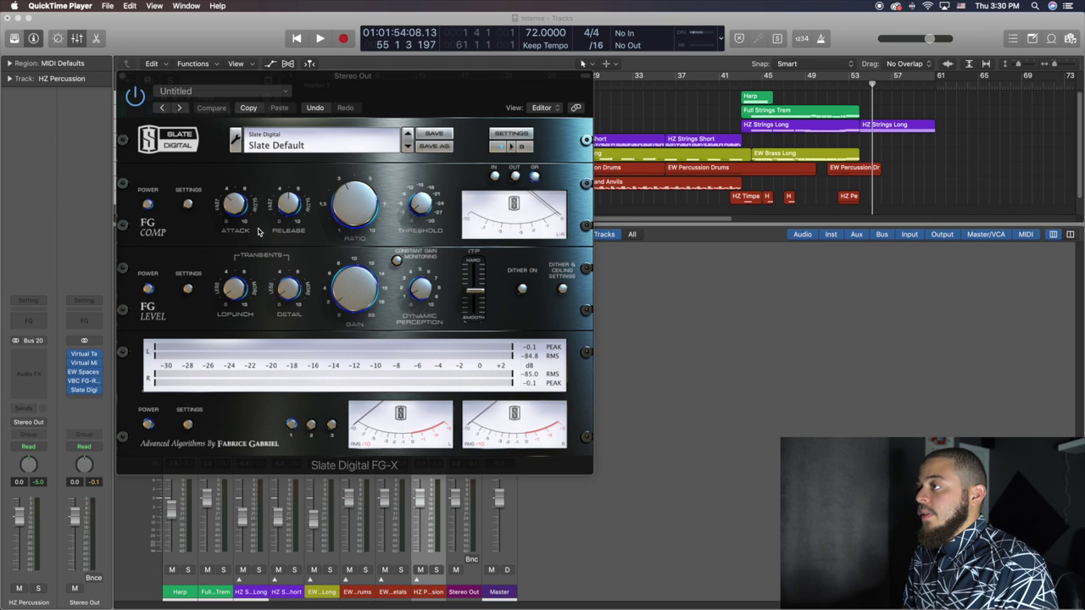
pyautogui.click(124, 79)
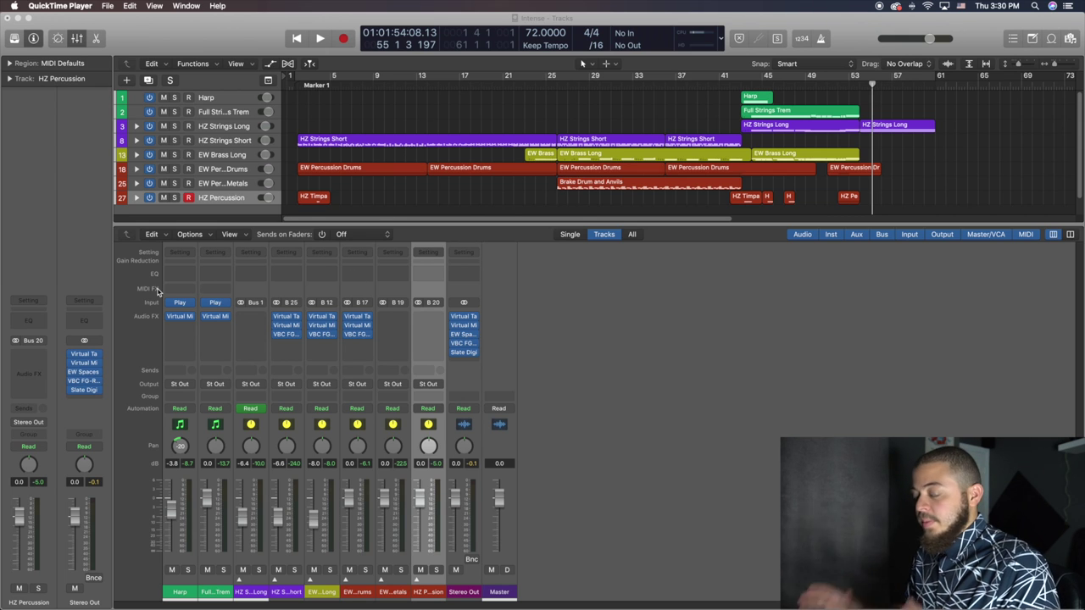
# Clear the peak level readings on all Mixer channels and hide the Mixer so the Tracks area fills the window.
pyautogui.click(571, 301)
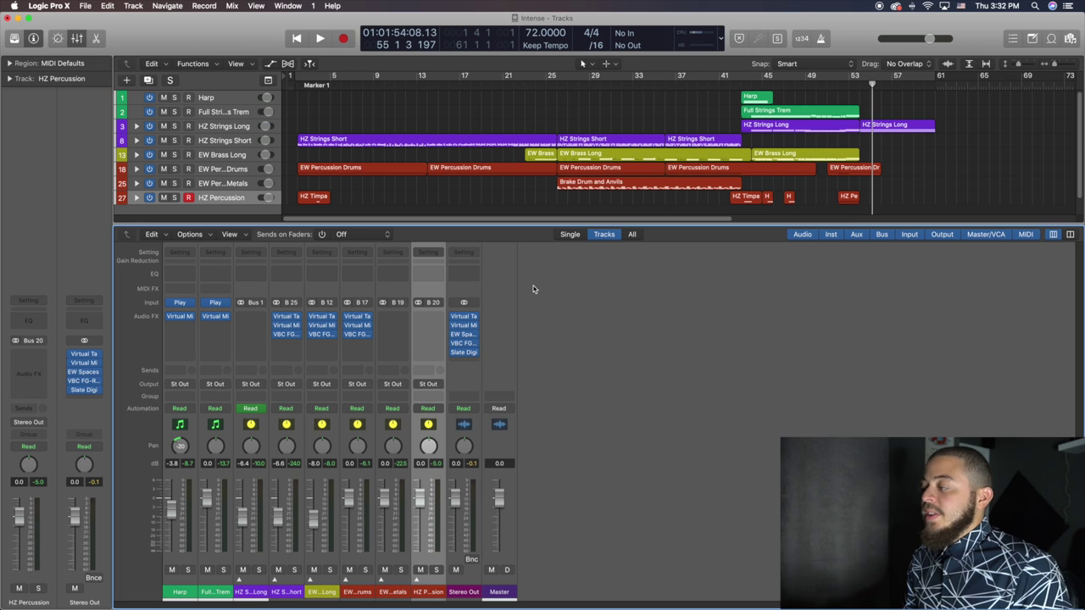
pyautogui.click(471, 464)
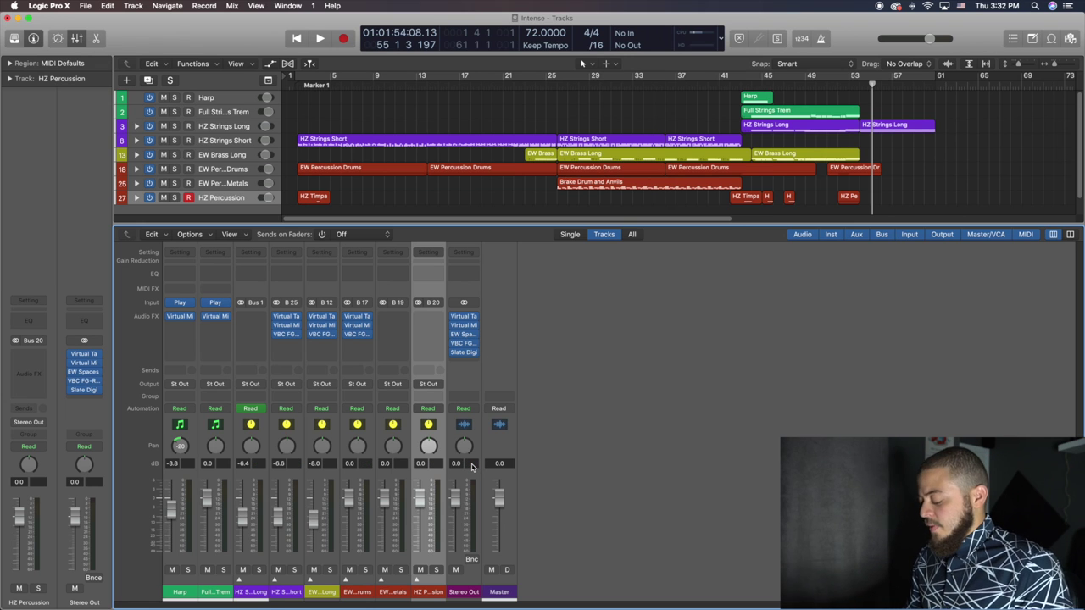
pyautogui.press('p')
pyautogui.press('p')
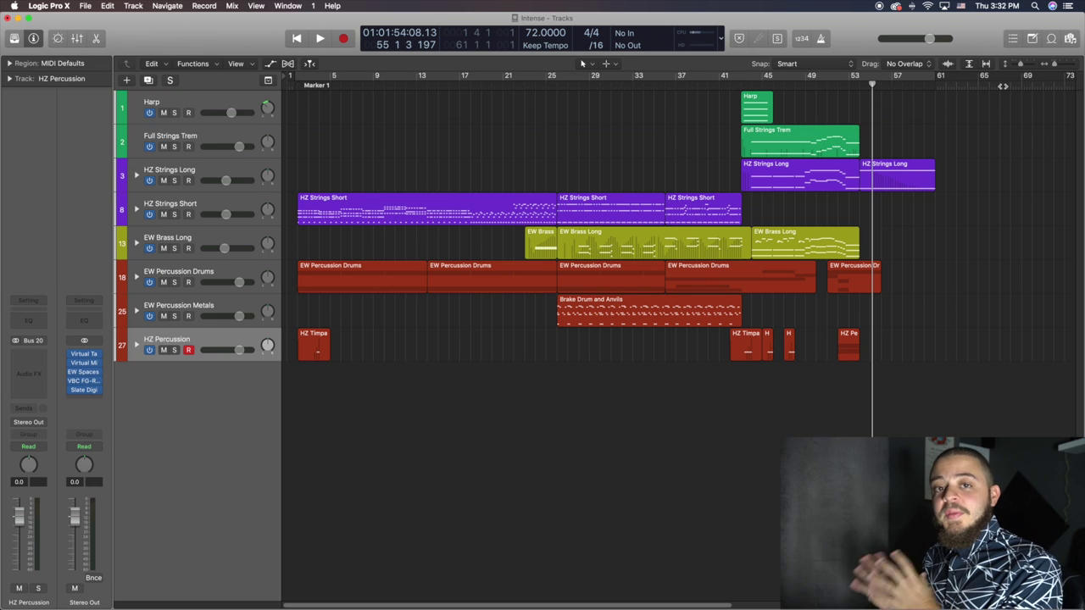